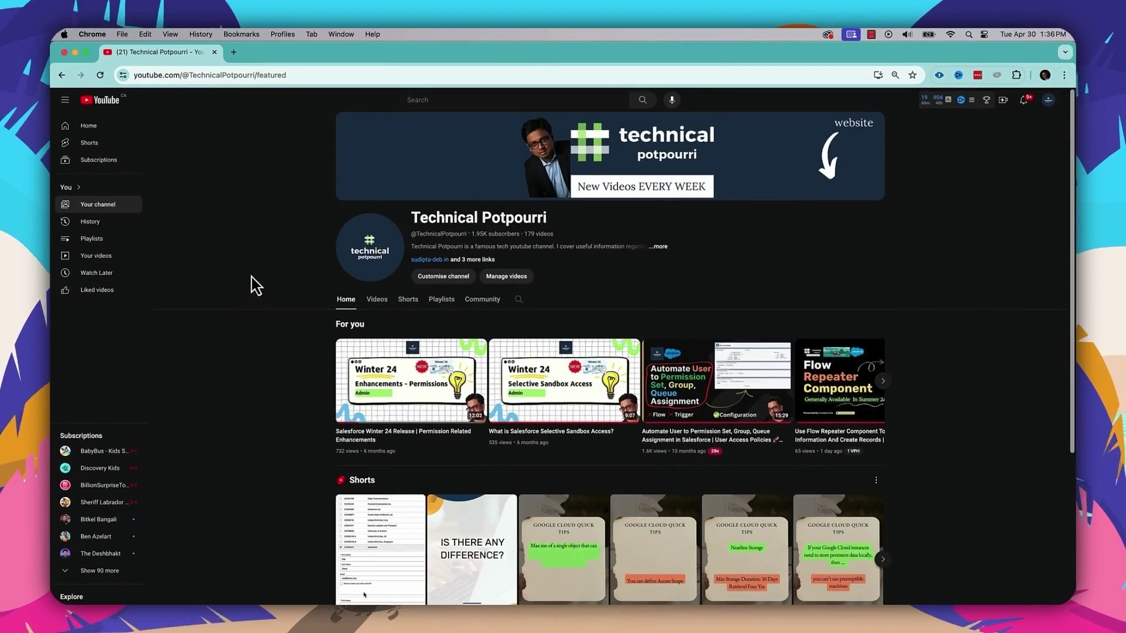
Open the full Salesforce Summer 24 Release playlist from the channel's playlists.
{"action": "left_click", "coordinate": [439, 300]}
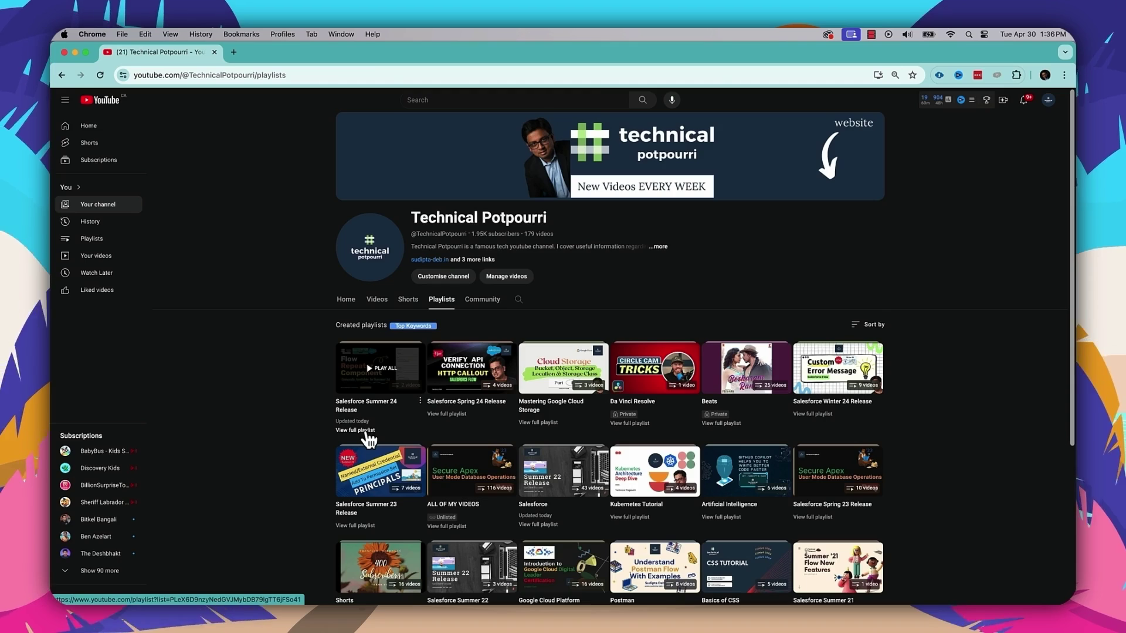
{"action": "left_click", "coordinate": [366, 432]}
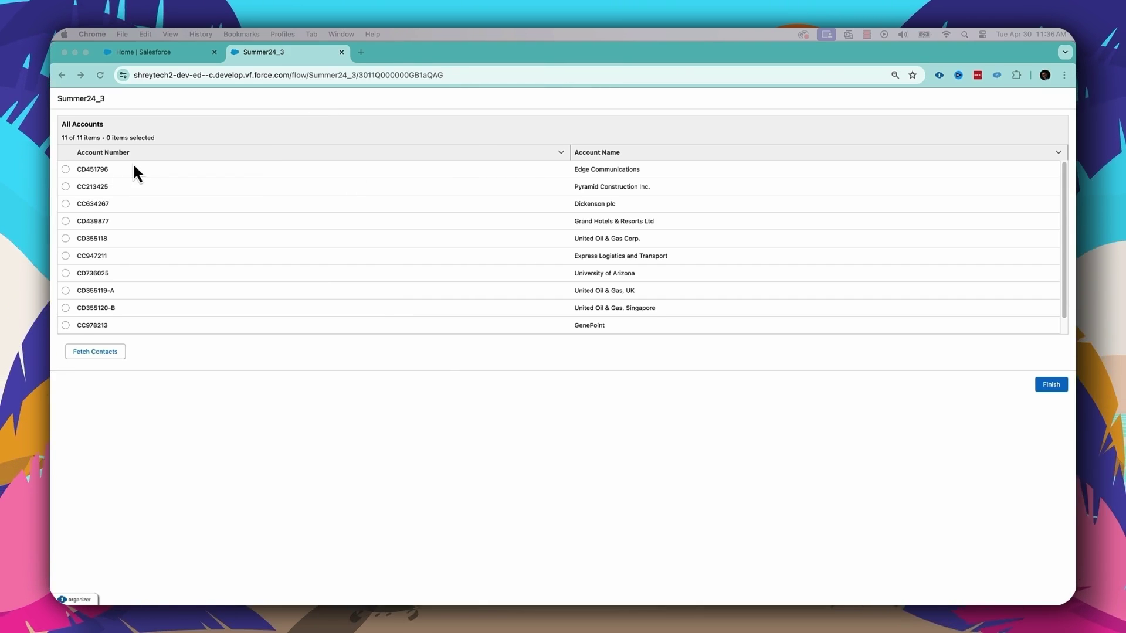
Select the GenePoint account in the Summer24_3 flow and fetch its contacts.
{"action": "left_click", "coordinate": [67, 329]}
{"action": "left_click", "coordinate": [66, 325]}
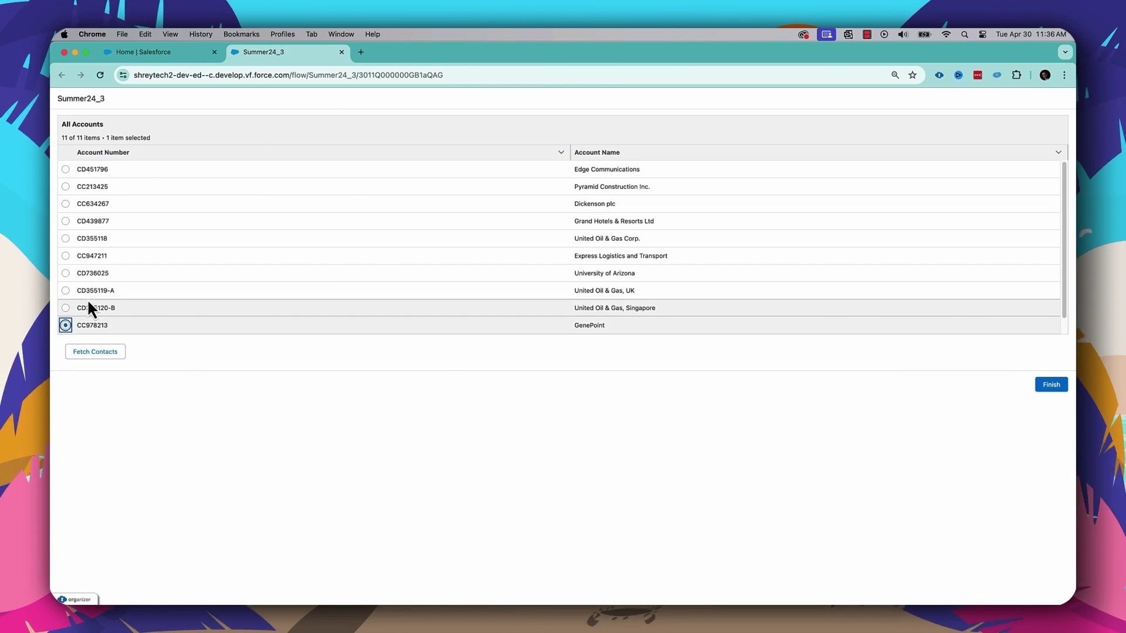
{"action": "left_click", "coordinate": [113, 355]}
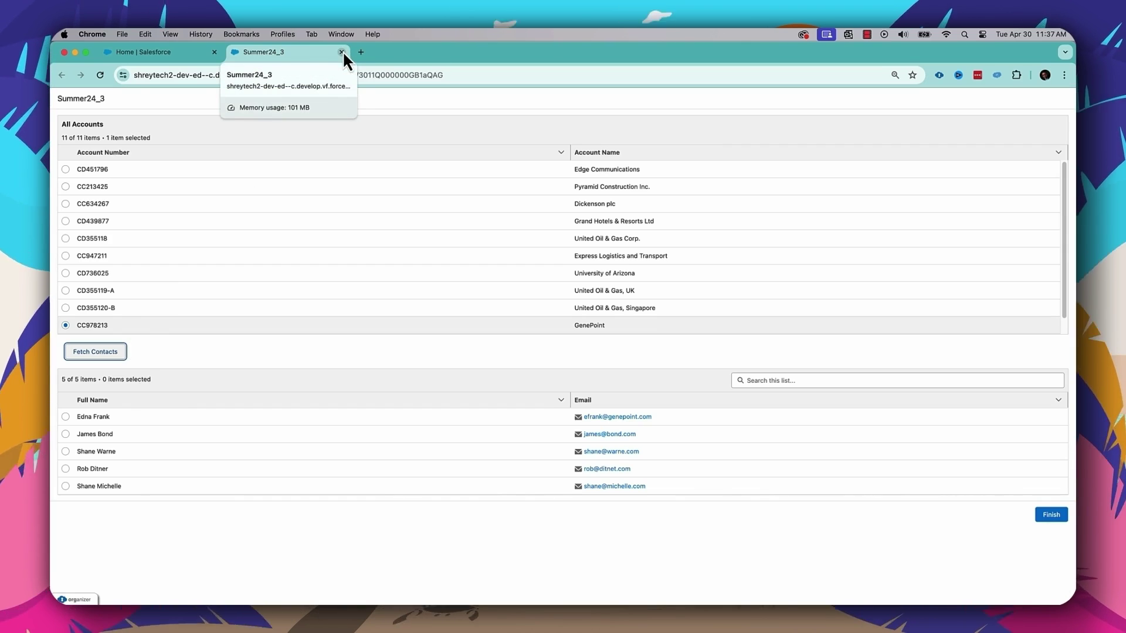
Close the Summer24_3 flow page and open the Flows page in Salesforce Setup.
{"action": "left_click", "coordinate": [150, 55]}
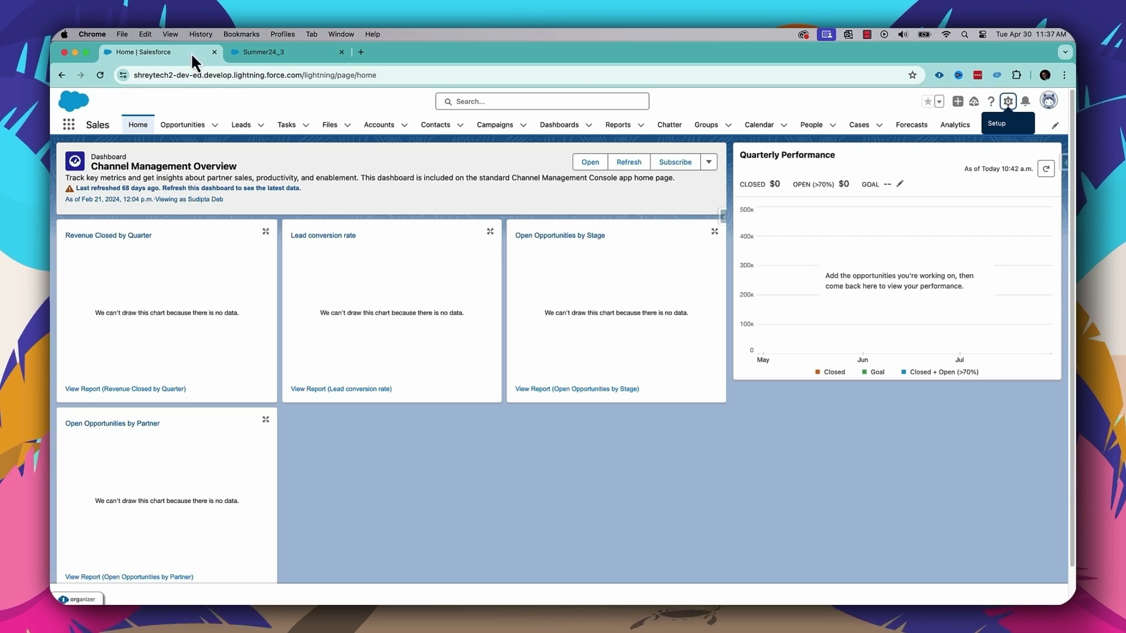
{"action": "left_click", "coordinate": [342, 51]}
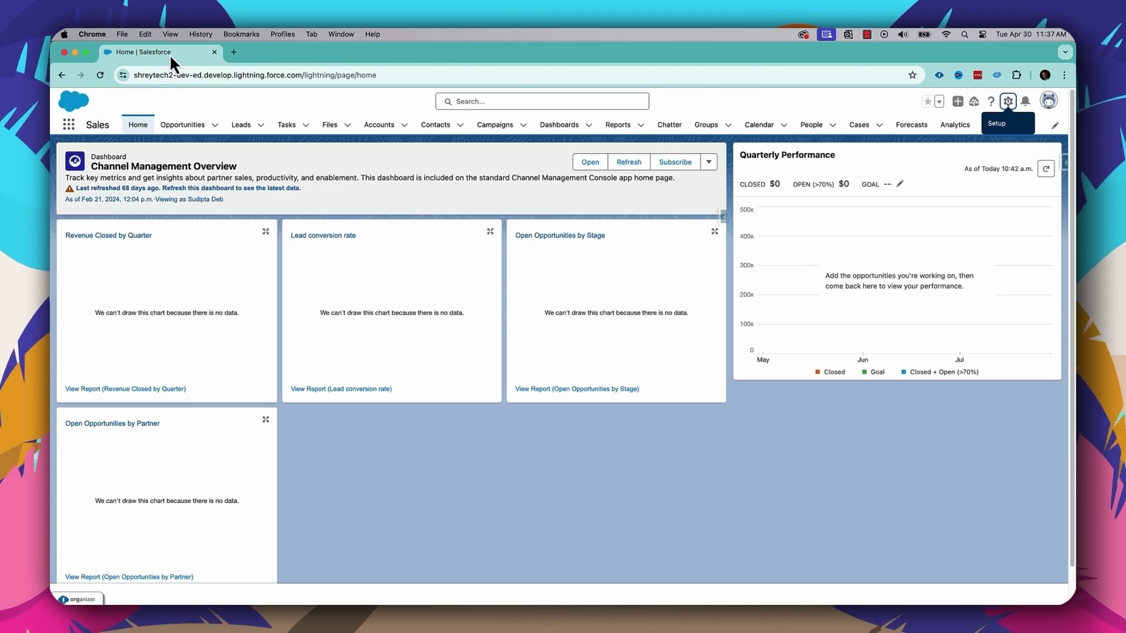
{"action": "left_click", "coordinate": [1008, 102]}
{"action": "left_click", "coordinate": [980, 134]}
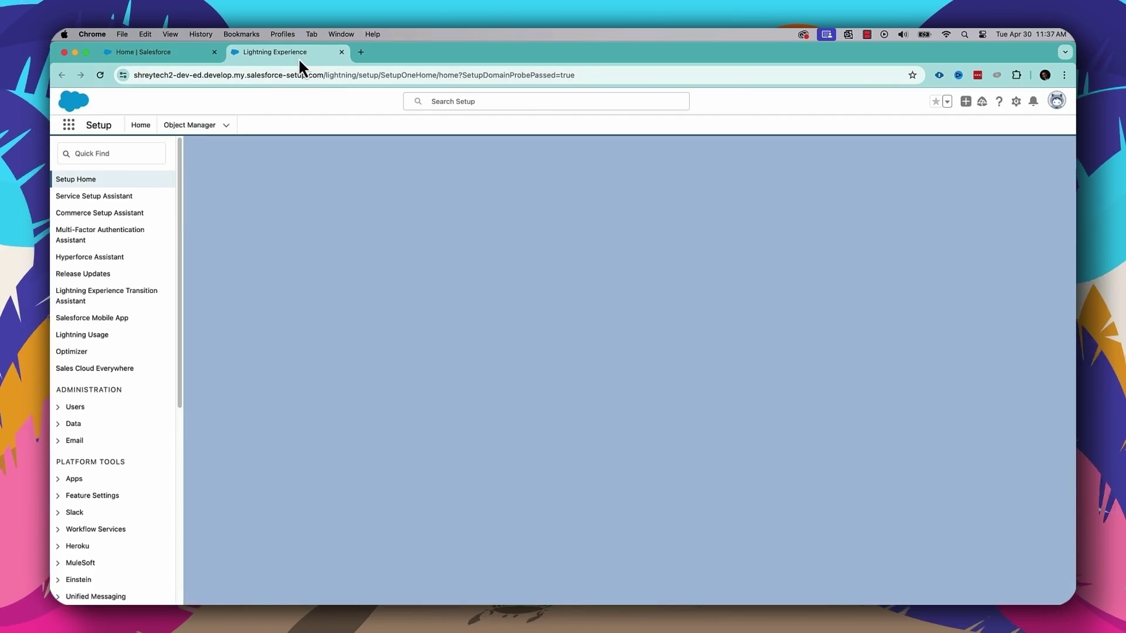
{"action": "type", "text": "Flow"}
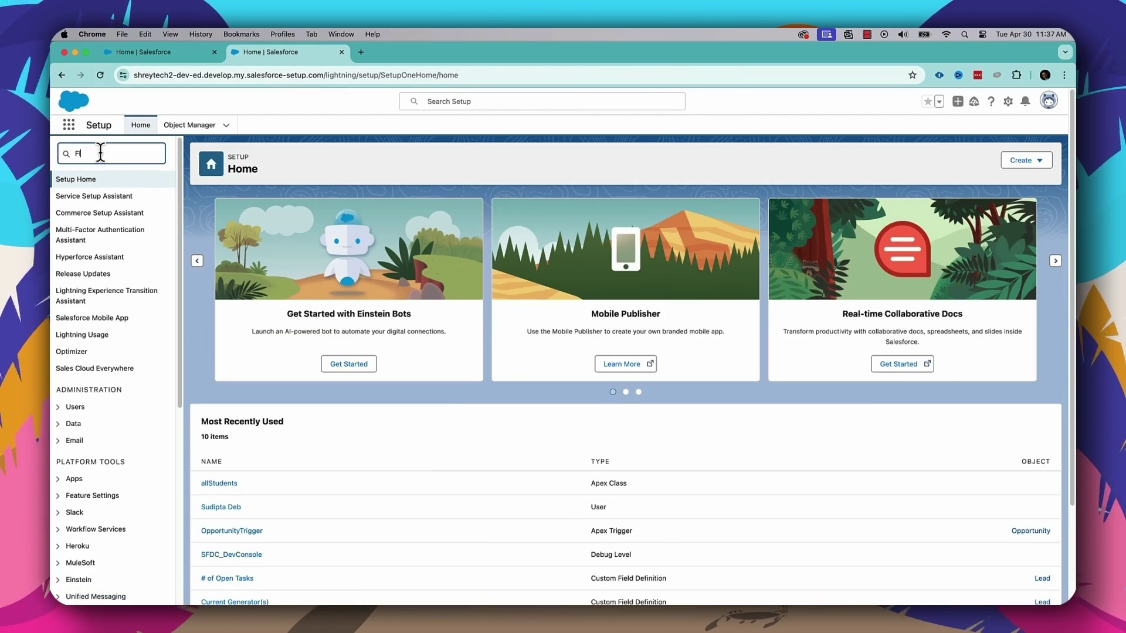
{"action": "left_click", "coordinate": [89, 315]}
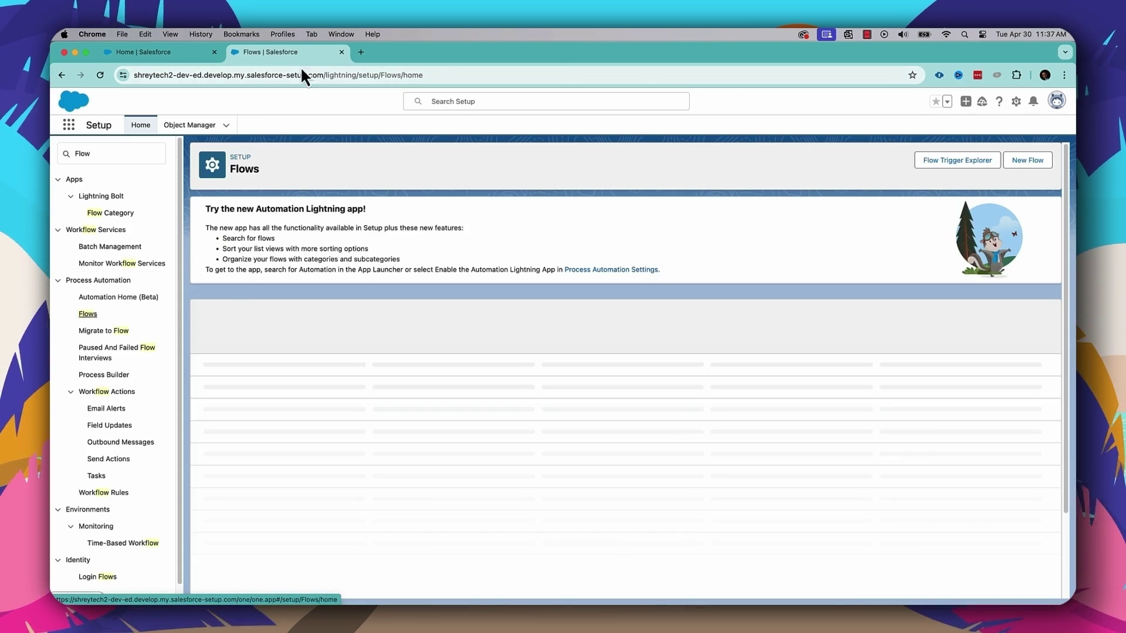
Create a new flow from scratch of type Autolaunched Flow (No Trigger).
{"action": "left_click", "coordinate": [1027, 165]}
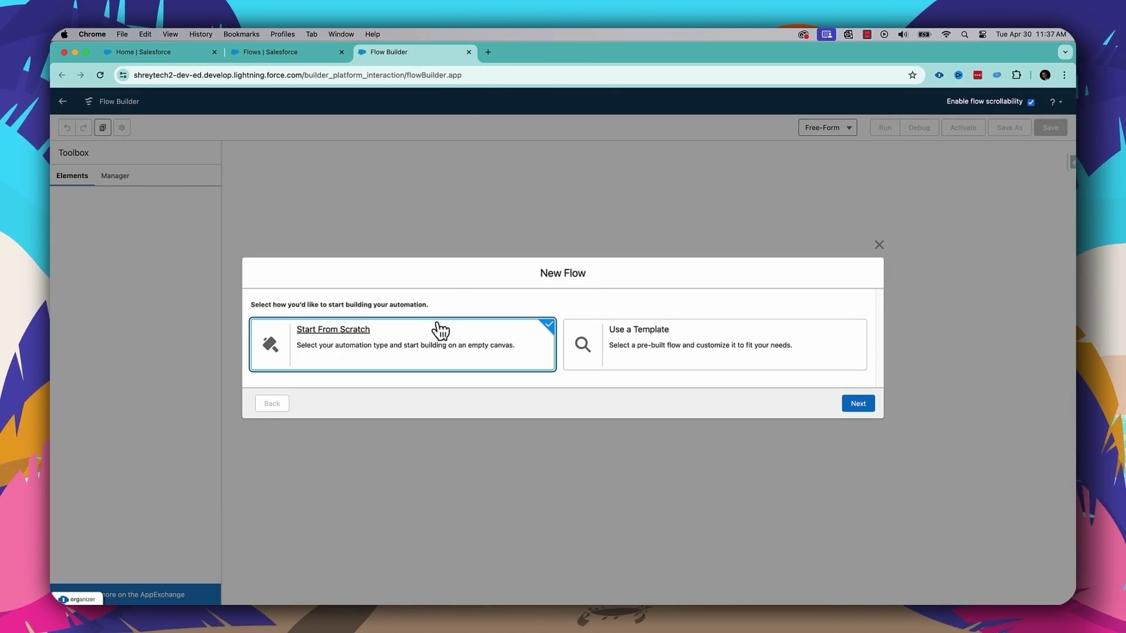
{"action": "left_click", "coordinate": [858, 404]}
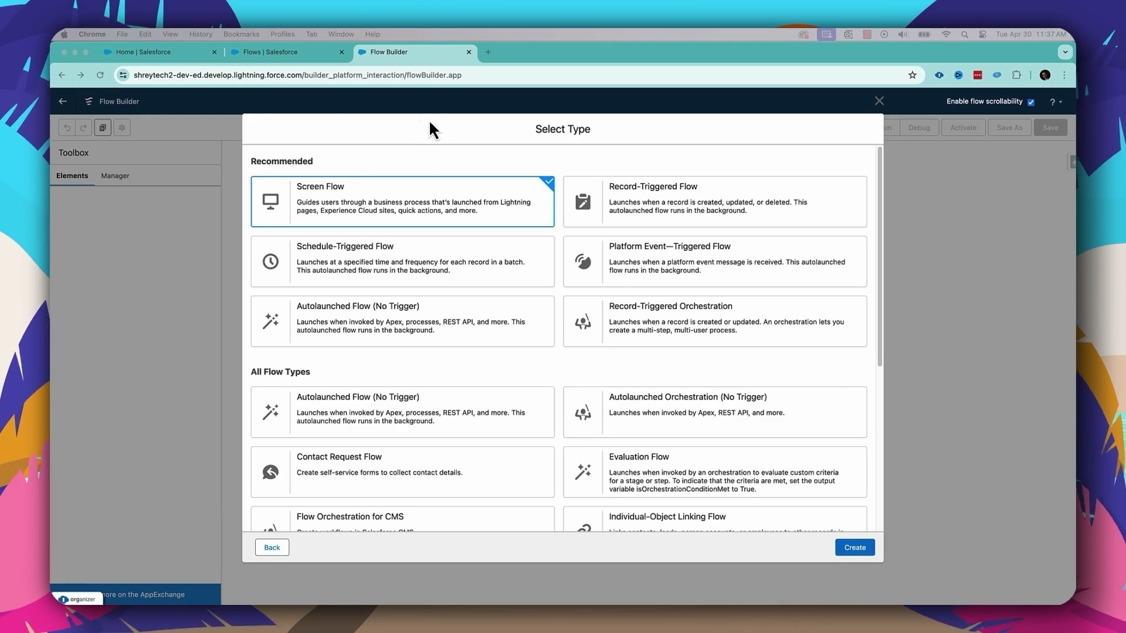
{"action": "left_click", "coordinate": [358, 316]}
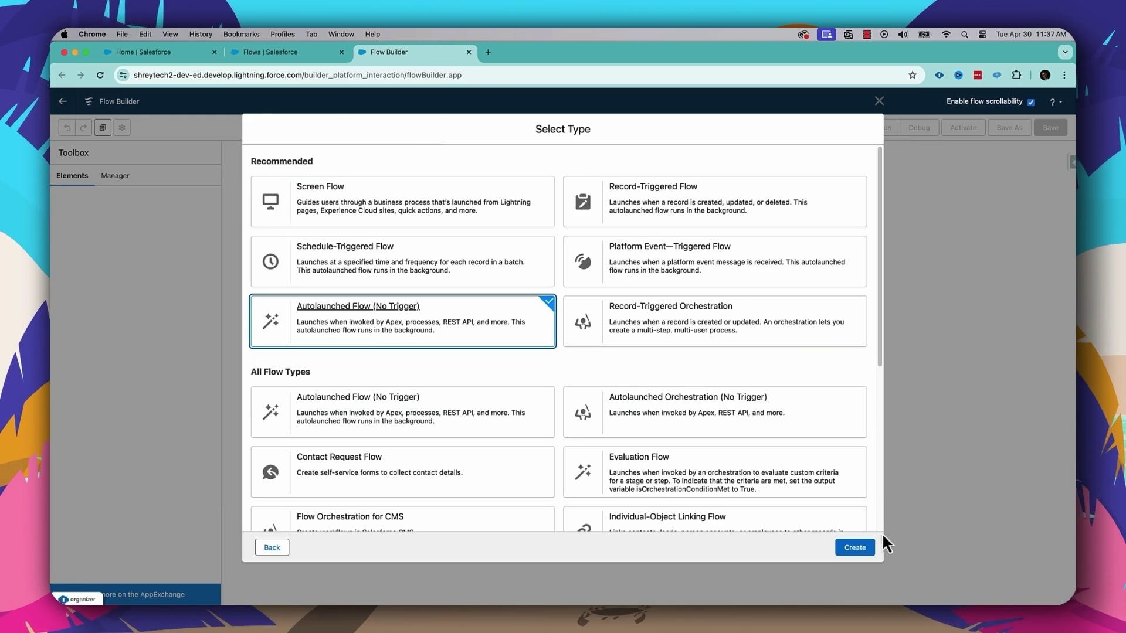
{"action": "left_click", "coordinate": [855, 548]}
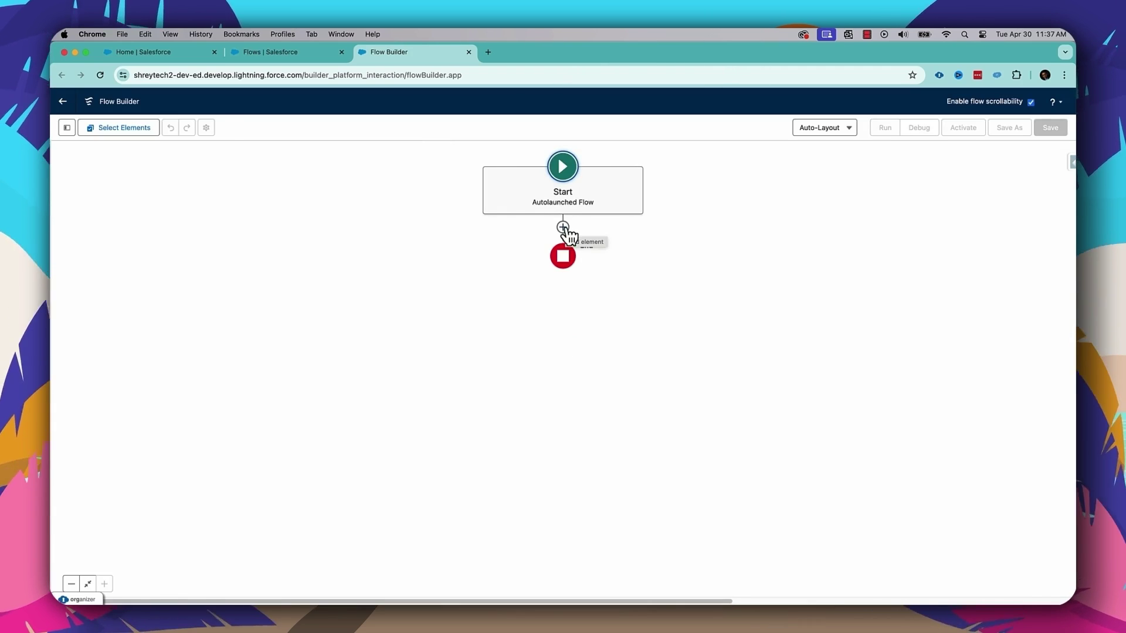
Add a Get Records element after Start, labelled "Get All Contacts From Selected Account", with API name Get_All_Contacts_From_Selected_Account.
{"action": "left_click", "coordinate": [563, 228]}
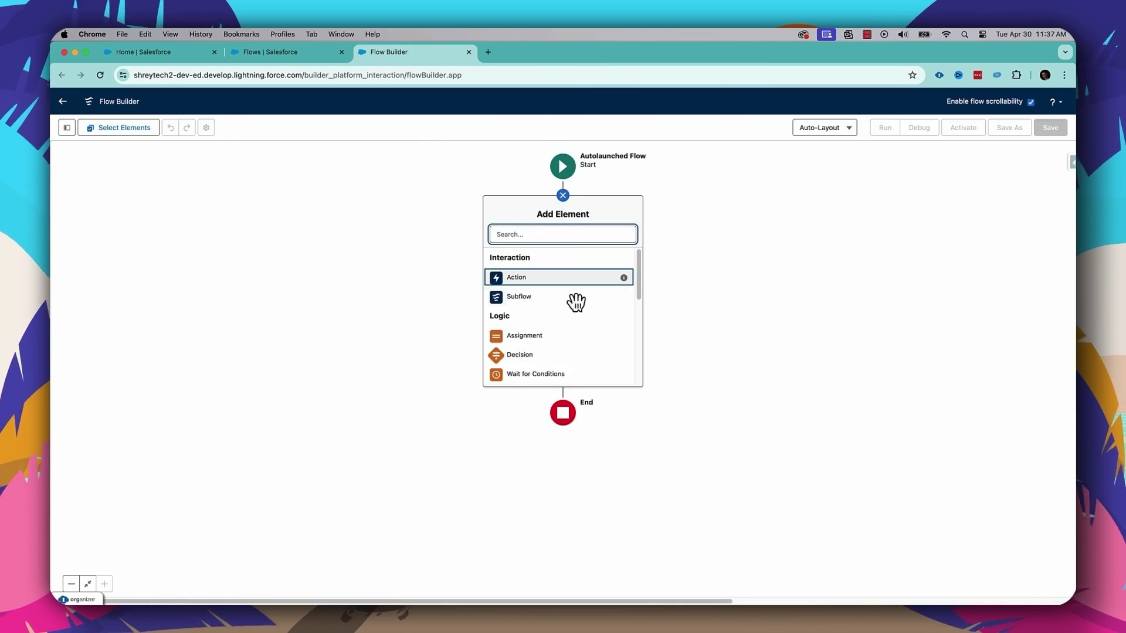
{"action": "left_click_drag", "start_coordinate": [638, 272], "coordinate": [632, 356]}
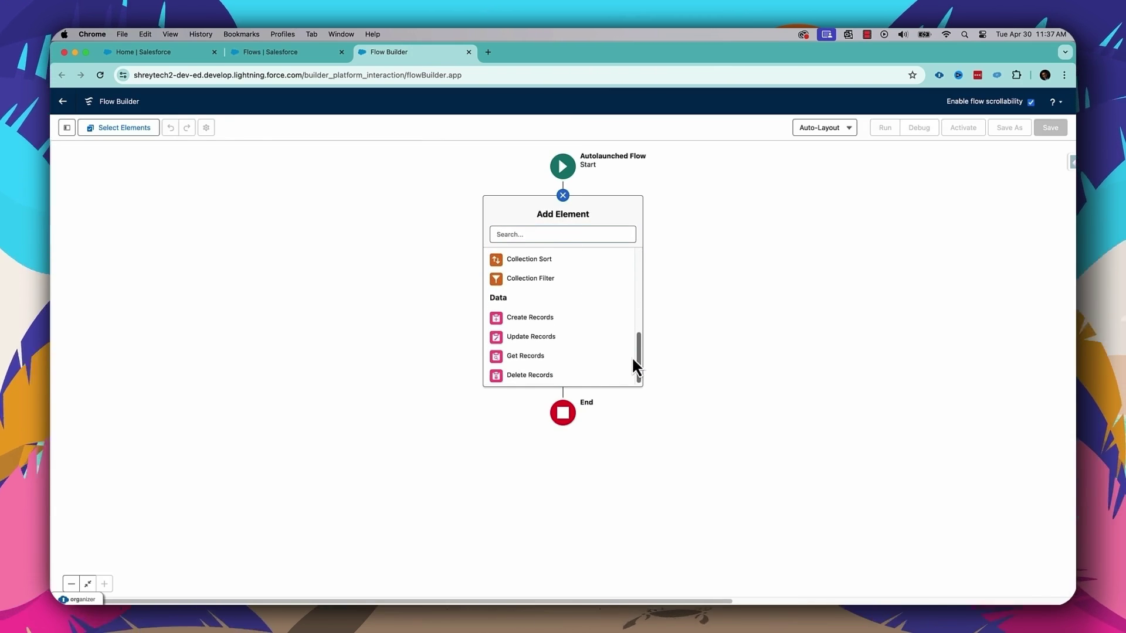
{"action": "left_click", "coordinate": [531, 356]}
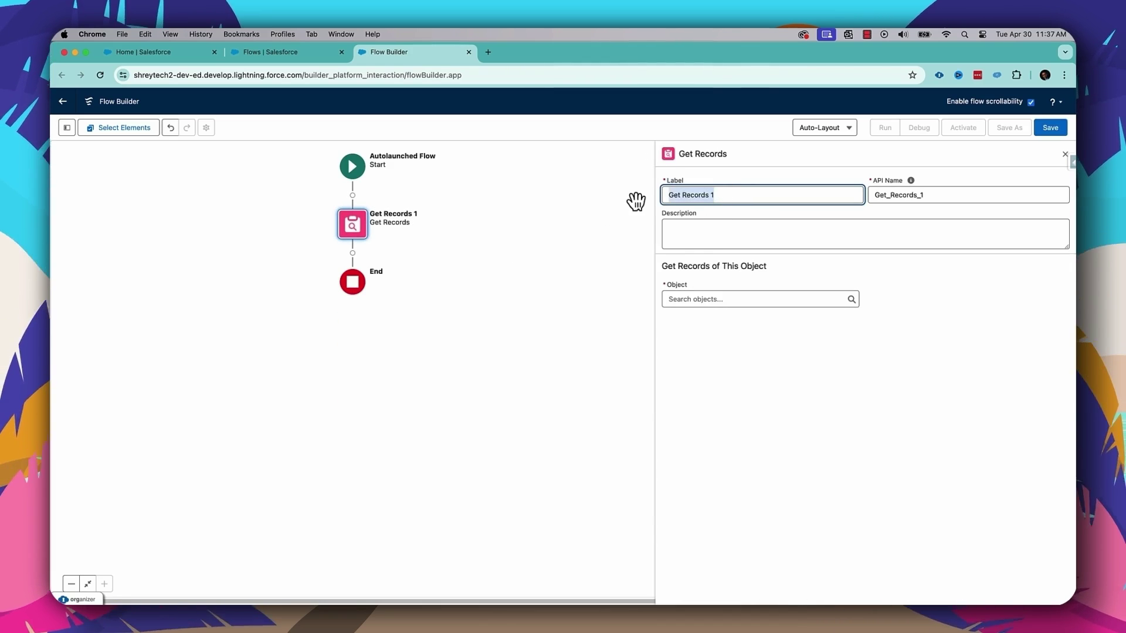
{"action": "type", "text": "Get Al"}
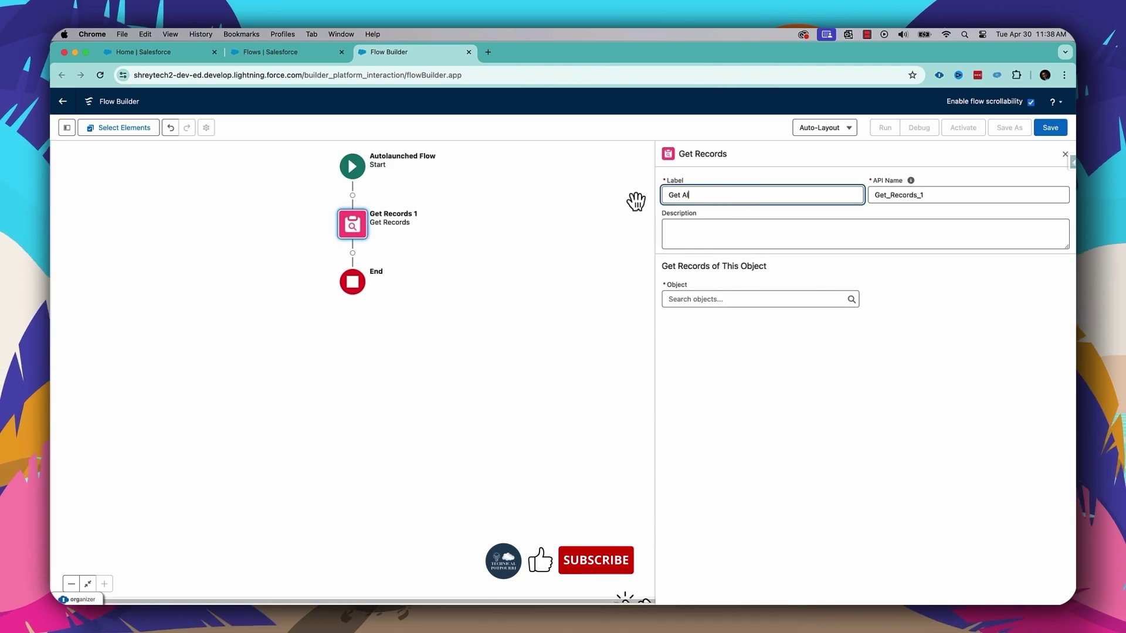
{"action": "type", "text": "l Conat"}
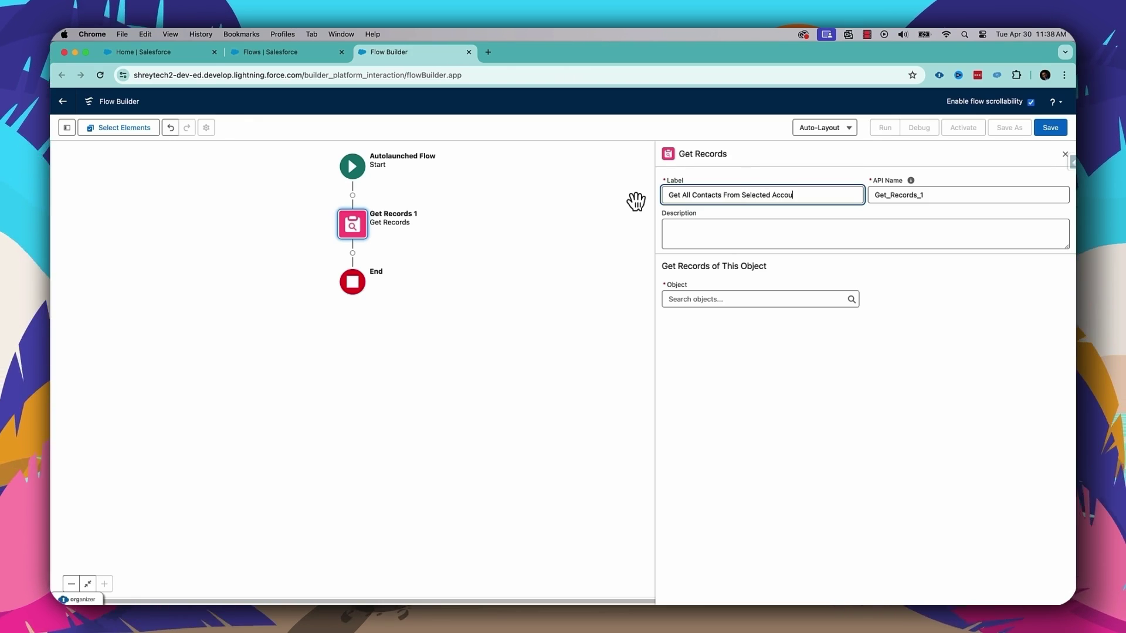
{"action": "key", "text": "Tab"}
{"action": "key", "text": "Tab"}
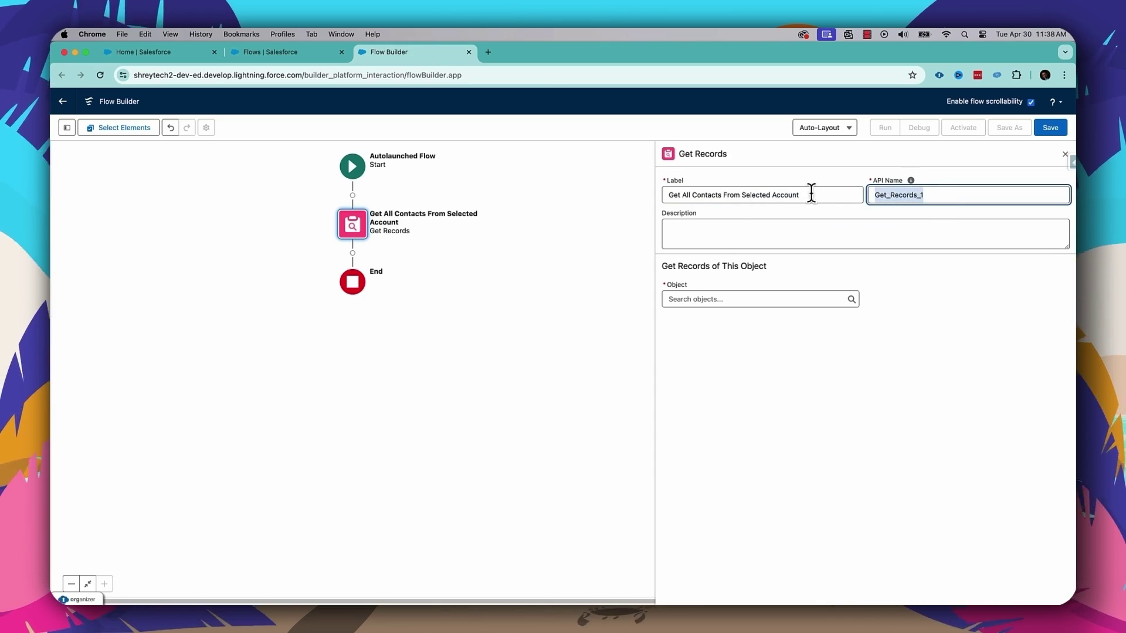
{"action": "key", "text": "BackSpace"}
{"action": "left_click", "coordinate": [770, 200]}
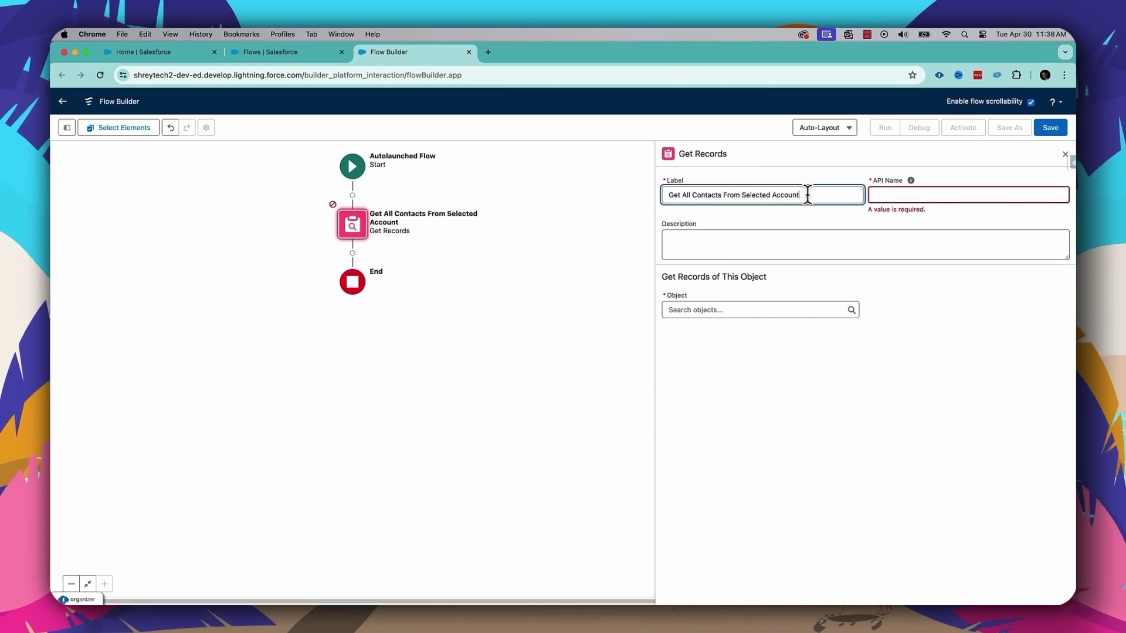
{"action": "key", "text": "Tab"}
Set the Get Records object to Contact and filter on the AccountId field with the Equals operator.
{"action": "left_click", "coordinate": [746, 299]}
{"action": "type", "text": "contact"}
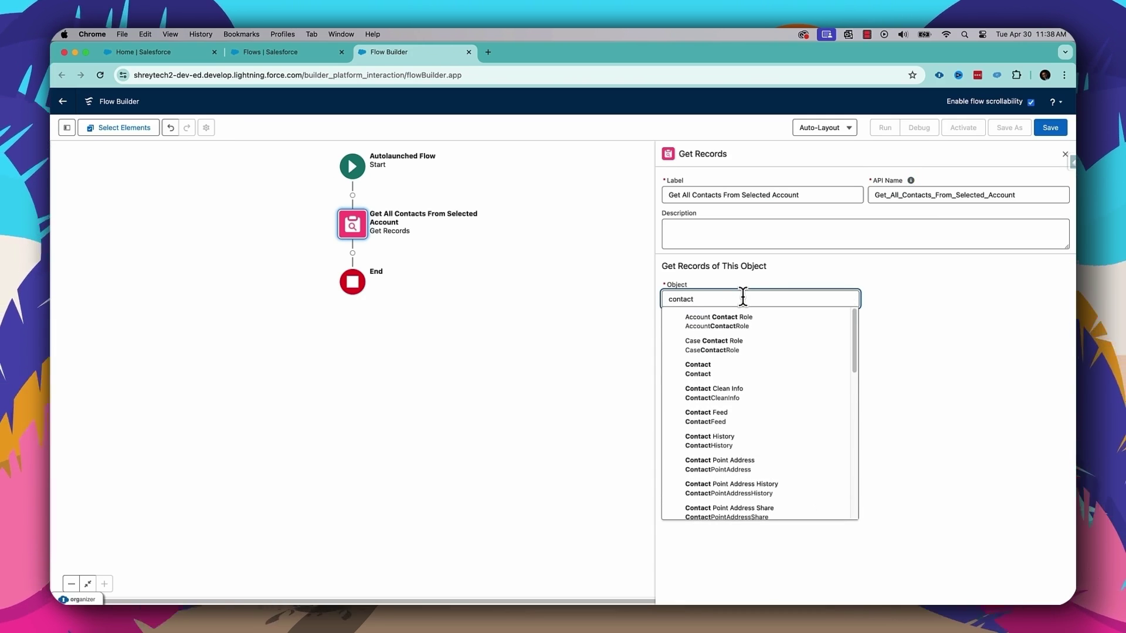
{"action": "left_click", "coordinate": [749, 372]}
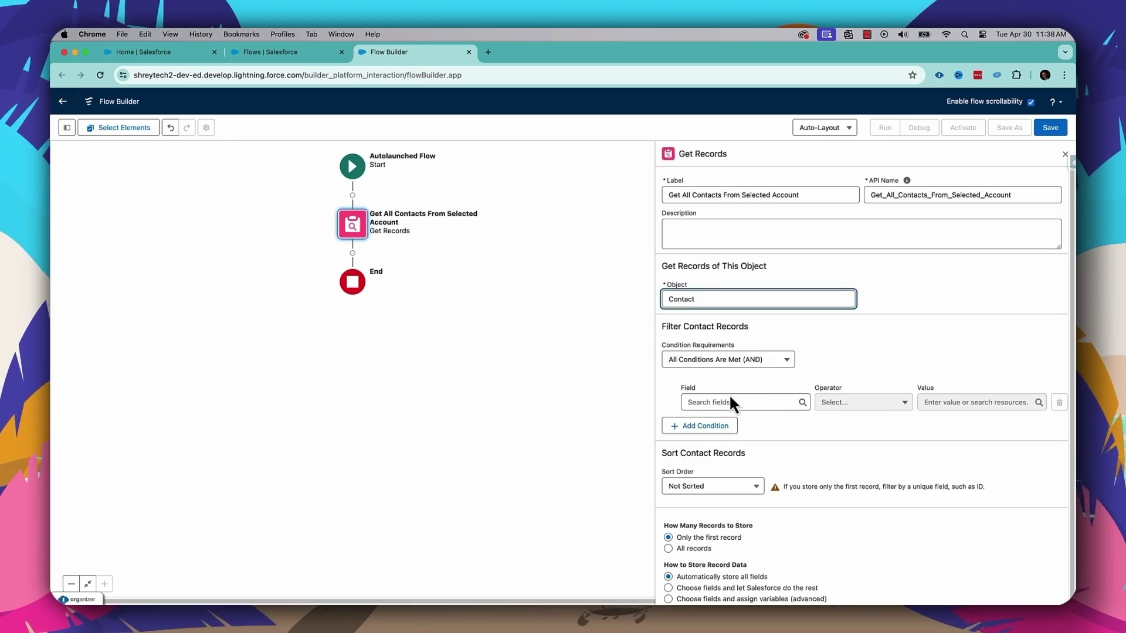
{"action": "left_click", "coordinate": [731, 399]}
{"action": "type", "text": "account"}
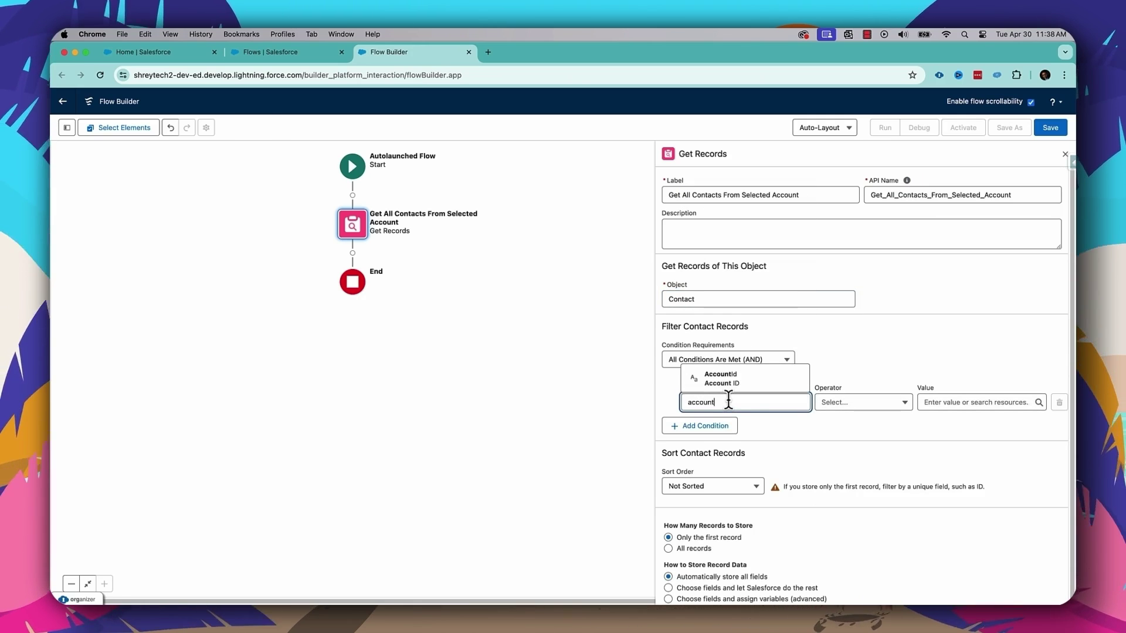
{"action": "left_click", "coordinate": [724, 383]}
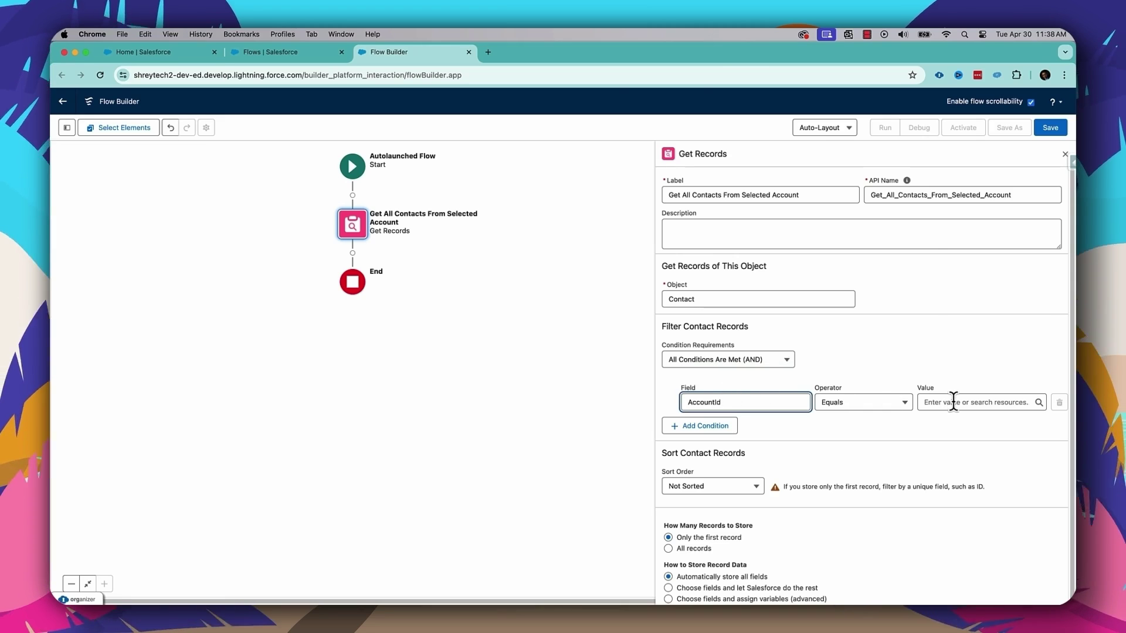
Create a Text variable resource named accountId, available for input, as the AccountId filter's value.
{"action": "left_click", "coordinate": [954, 402]}
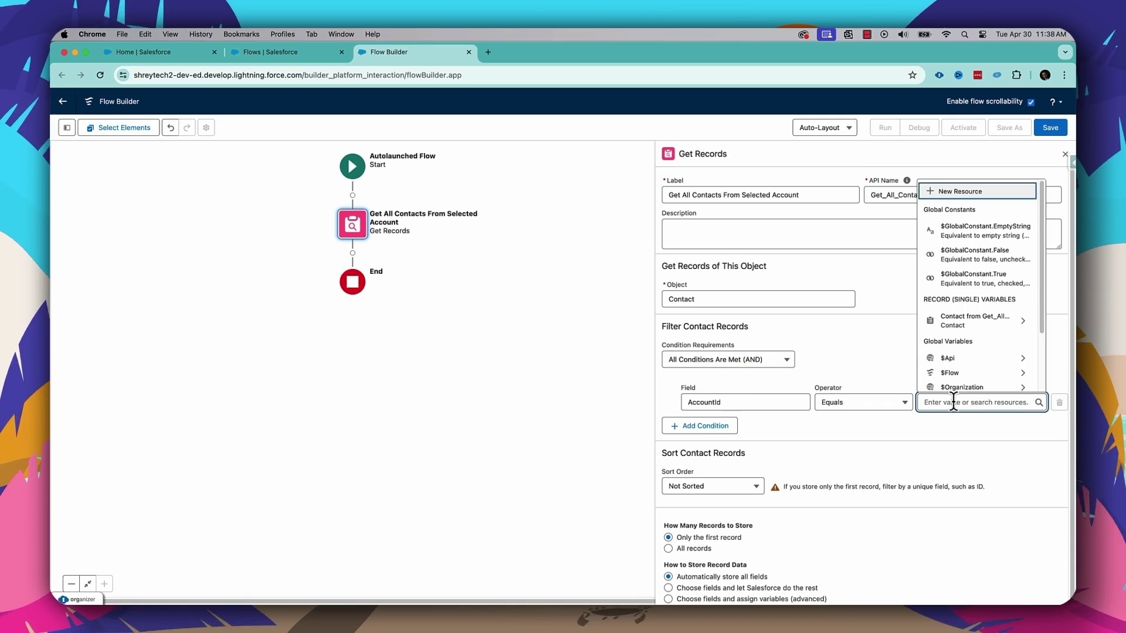
{"action": "left_click", "coordinate": [973, 191]}
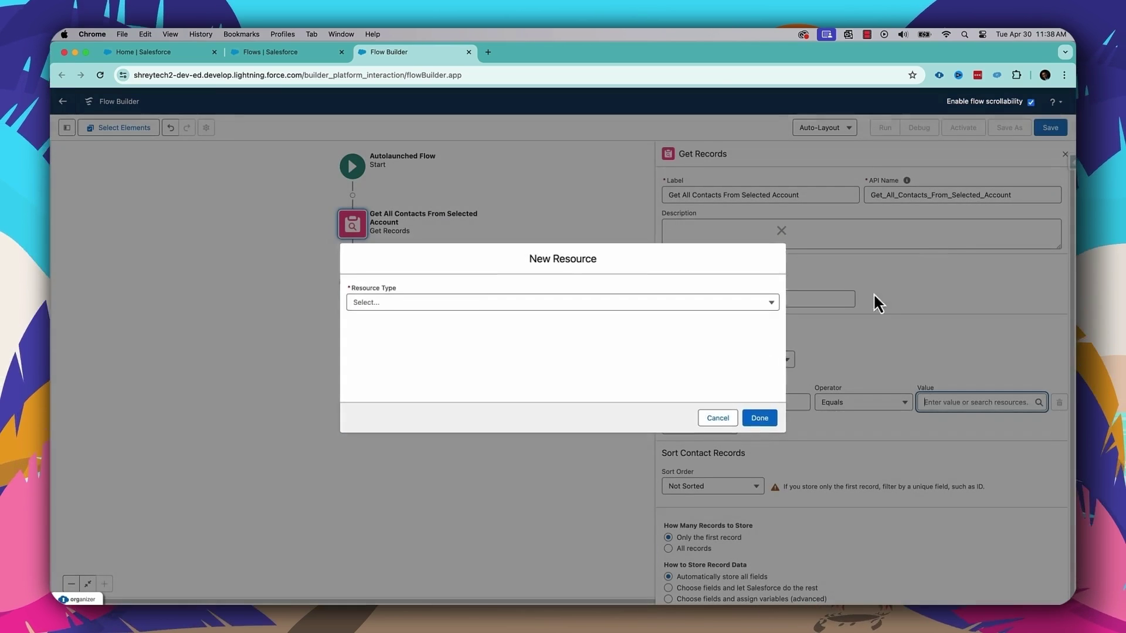
{"action": "left_click", "coordinate": [411, 306]}
{"action": "left_click", "coordinate": [410, 322]}
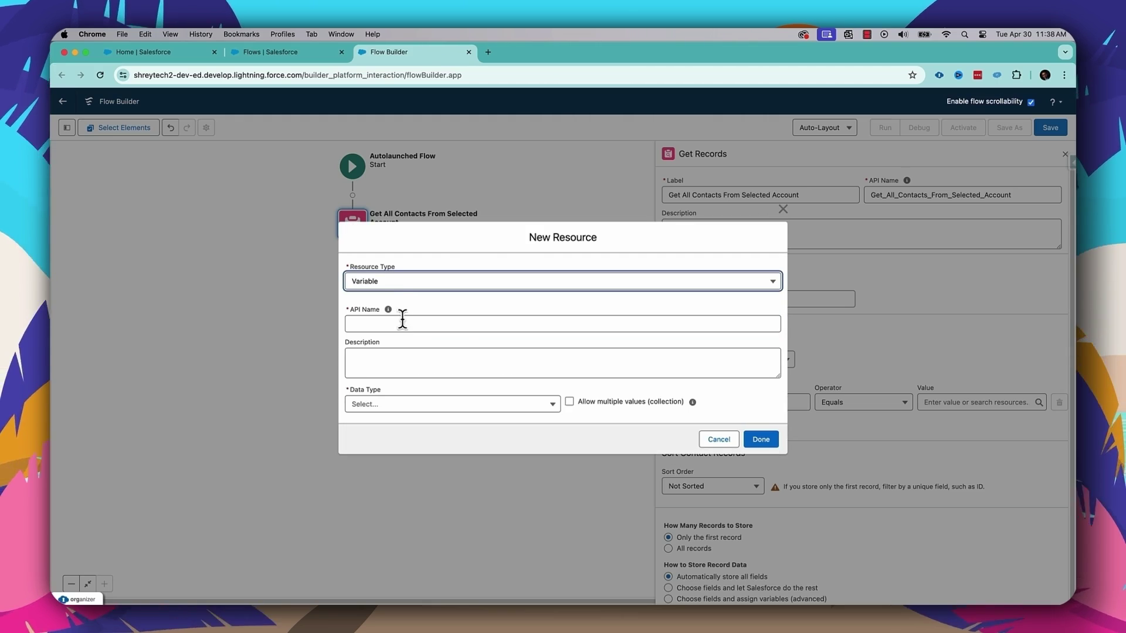
{"action": "left_click", "coordinate": [390, 324]}
{"action": "type", "text": "ac"}
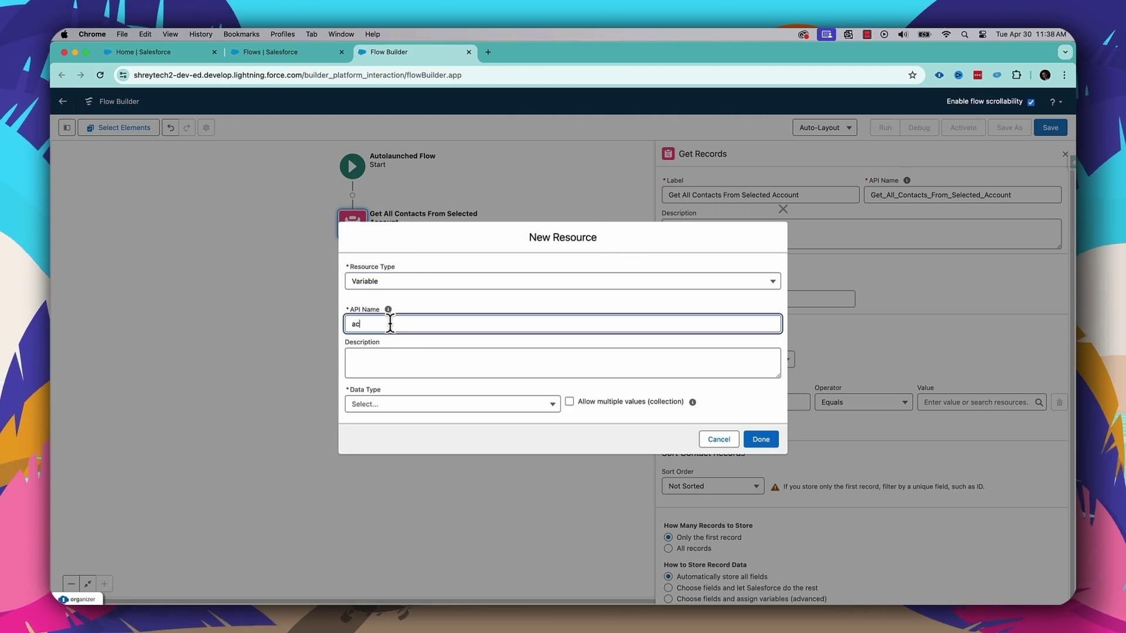
{"action": "type", "text": "co"}
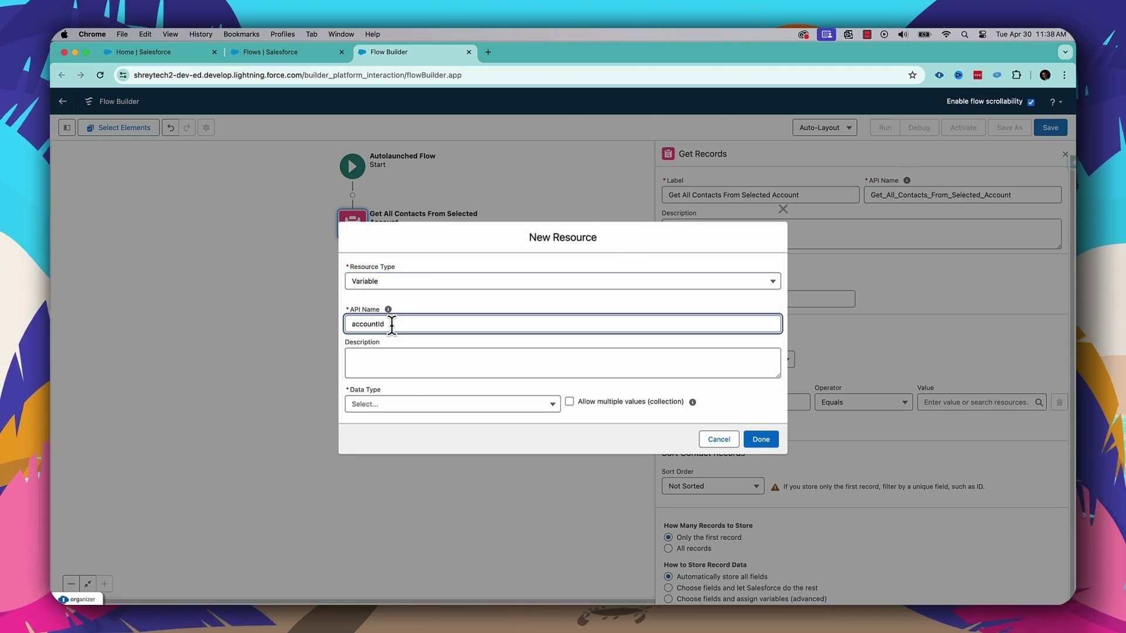
{"action": "type", "text": "untId"}
{"action": "left_click", "coordinate": [402, 404]}
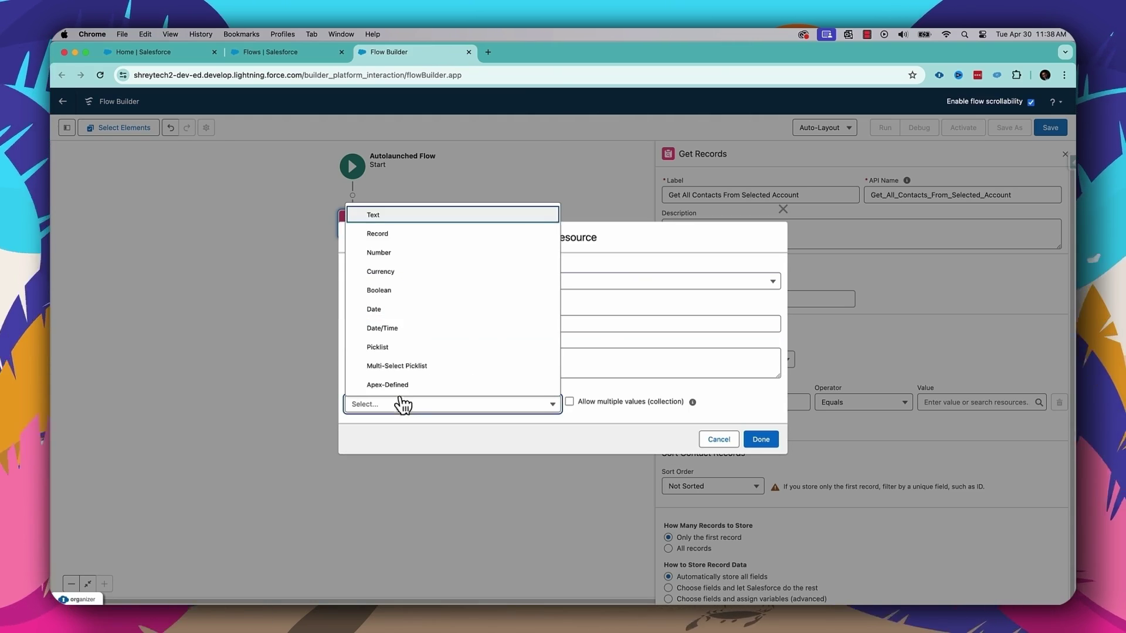
{"action": "left_click", "coordinate": [410, 217]}
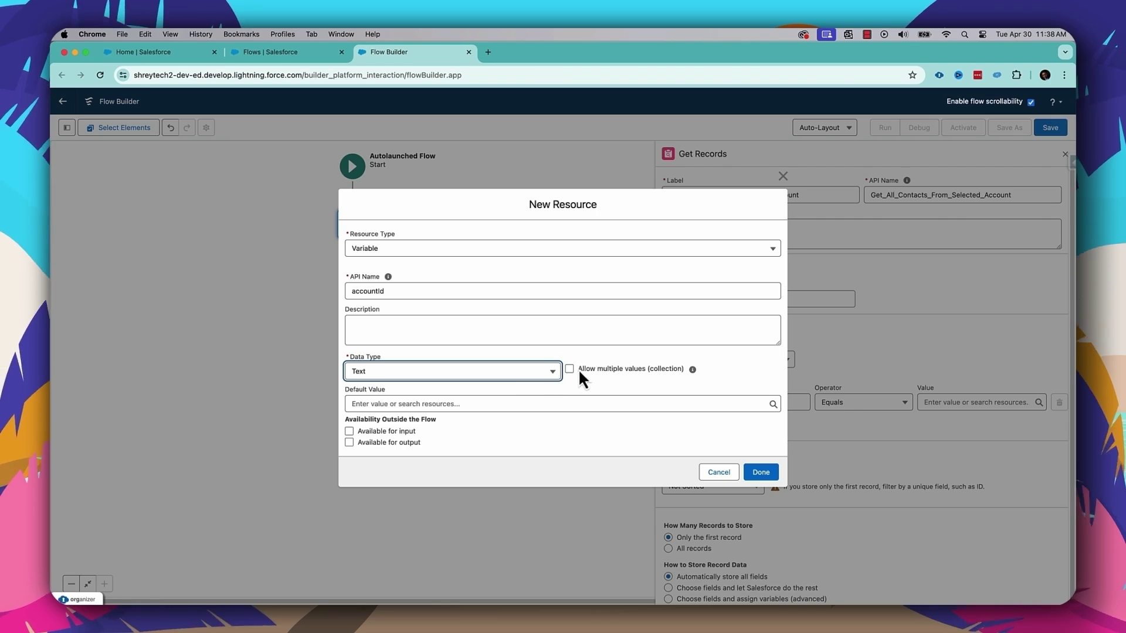
{"action": "left_click", "coordinate": [349, 432]}
{"action": "left_click", "coordinate": [765, 471]}
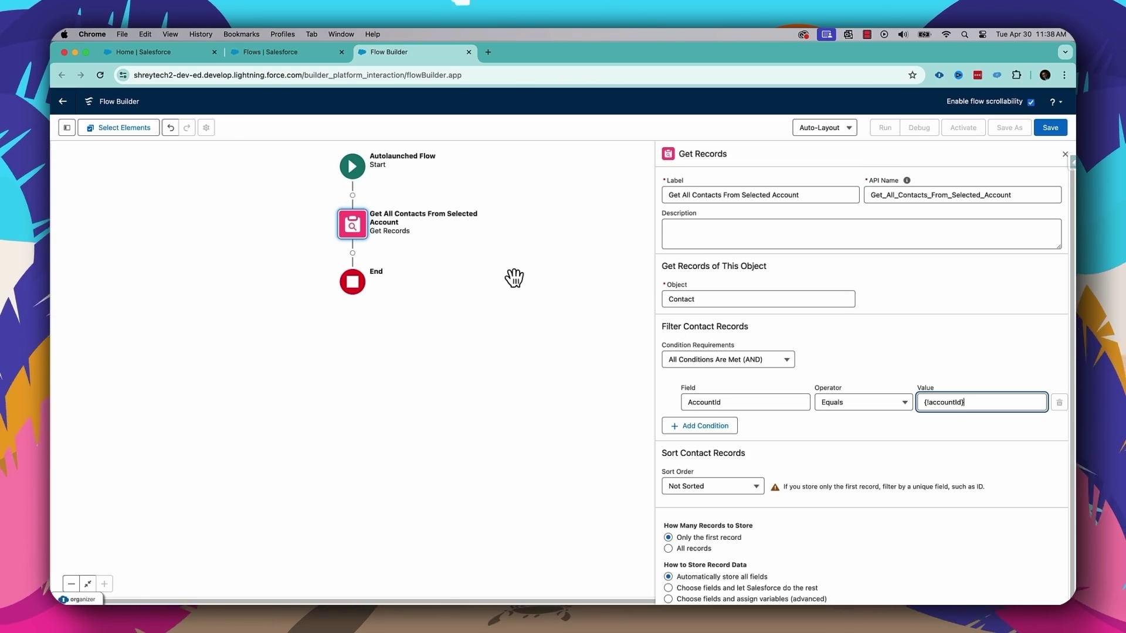
Store all contact records and set record data storage to "Choose fields and assign variables (advanced)".
{"action": "scroll", "coordinate": [790, 440], "scroll_direction": "down", "scroll_amount": 1}
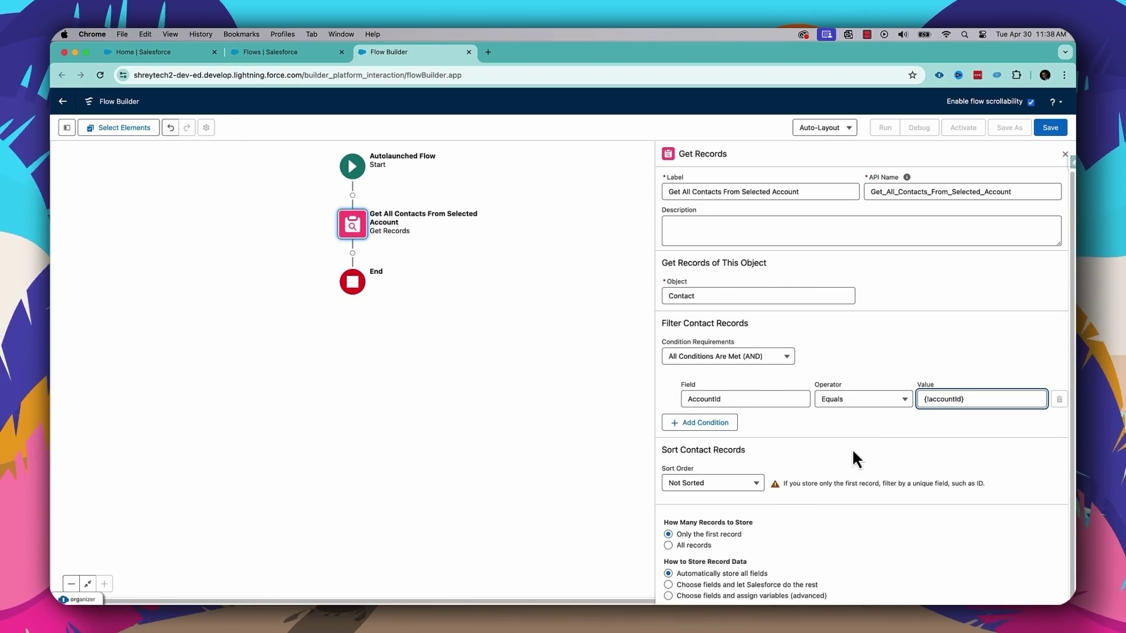
{"action": "left_click", "coordinate": [669, 547]}
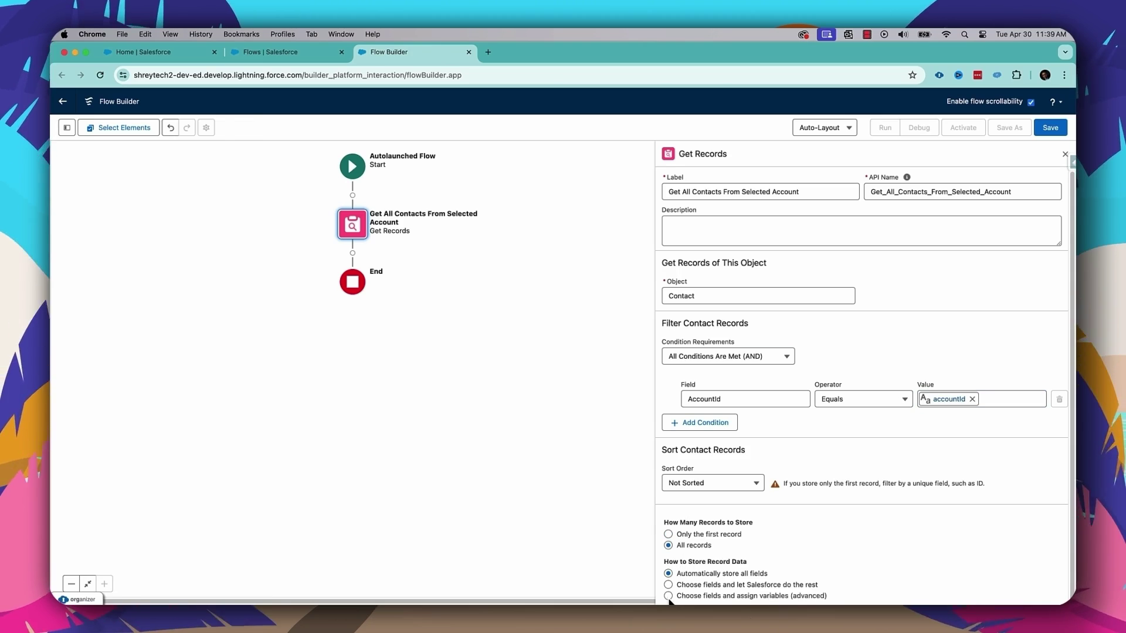
{"action": "scroll", "coordinate": [842, 511], "scroll_direction": "down", "scroll_amount": 3}
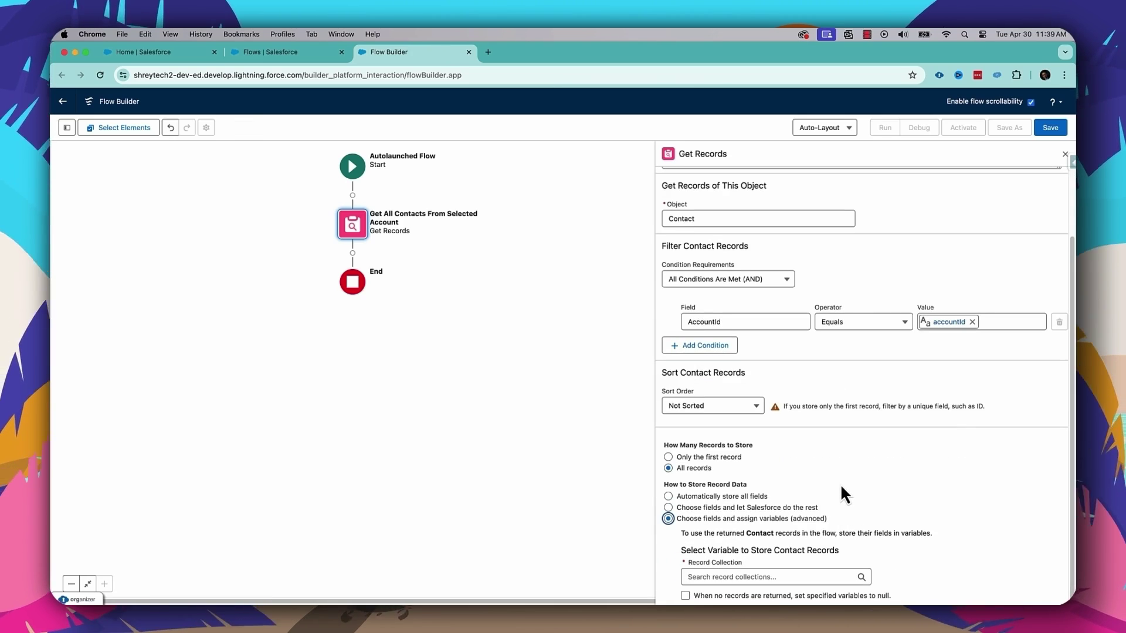
Create a Variable resource named allContacts for the record collection that stores the contact records.
{"action": "left_click", "coordinate": [731, 578]}
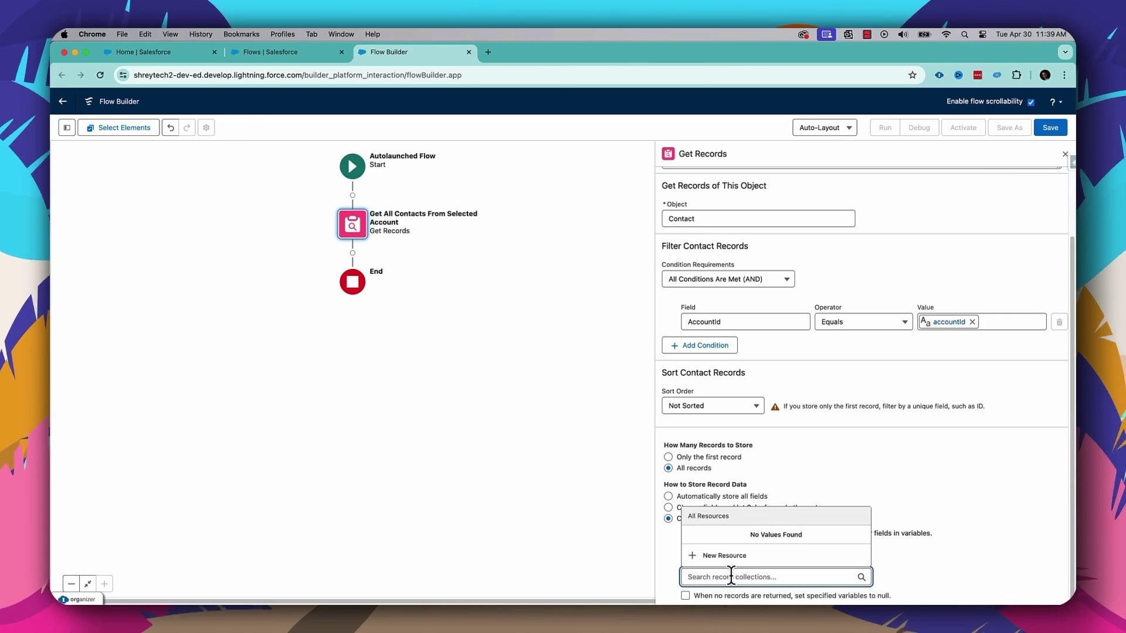
{"action": "left_click", "coordinate": [733, 556]}
{"action": "left_click", "coordinate": [434, 304]}
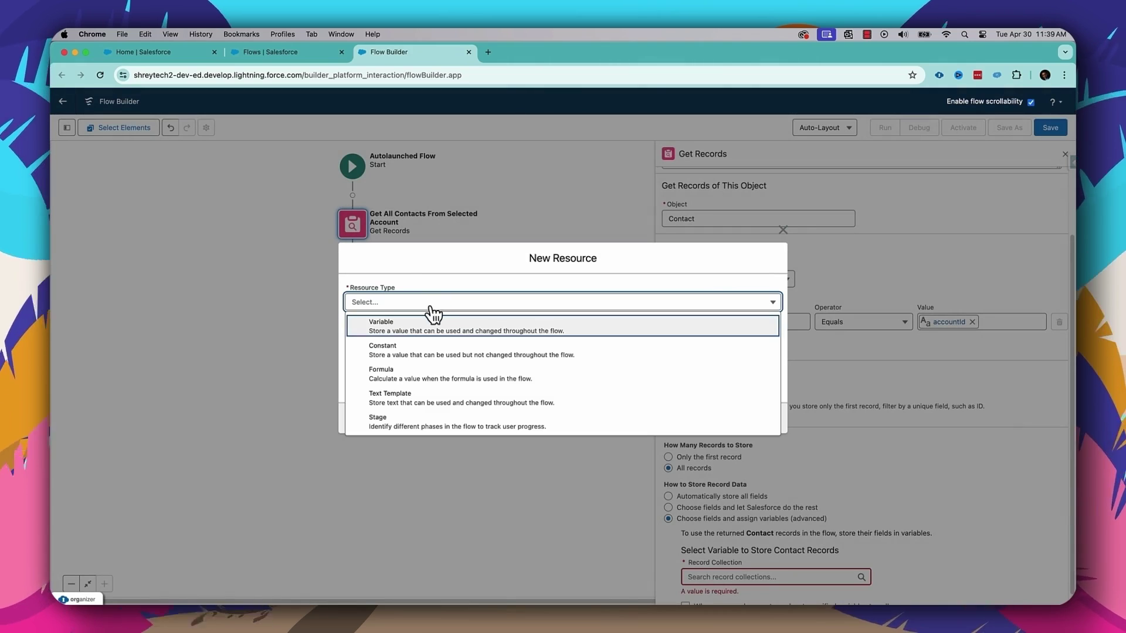
{"action": "left_click", "coordinate": [429, 330]}
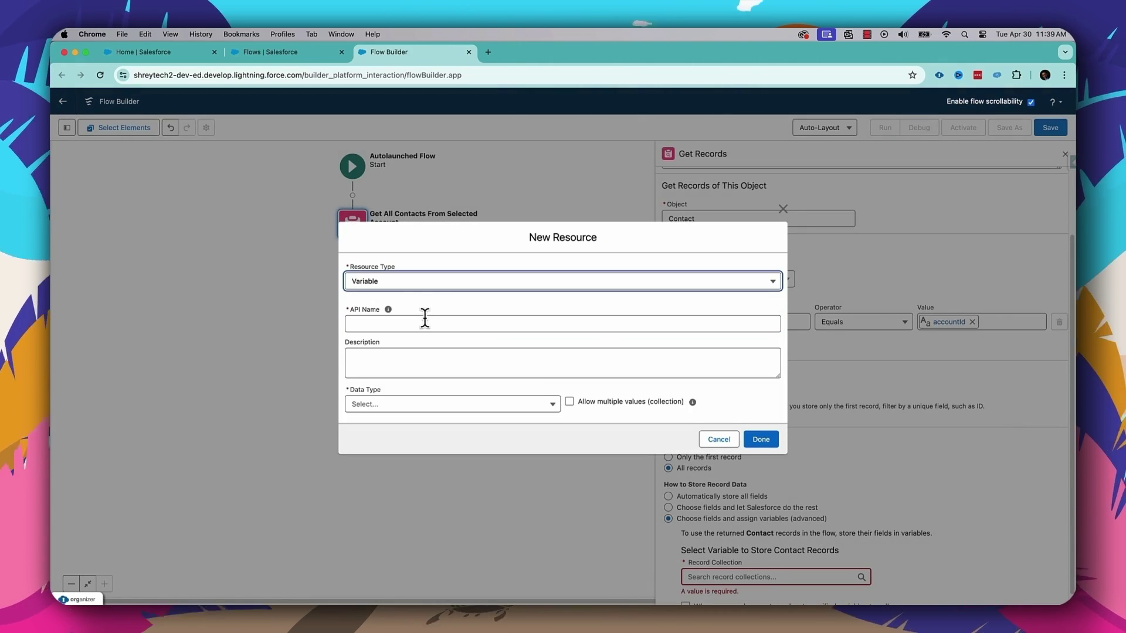
{"action": "left_click", "coordinate": [388, 321]}
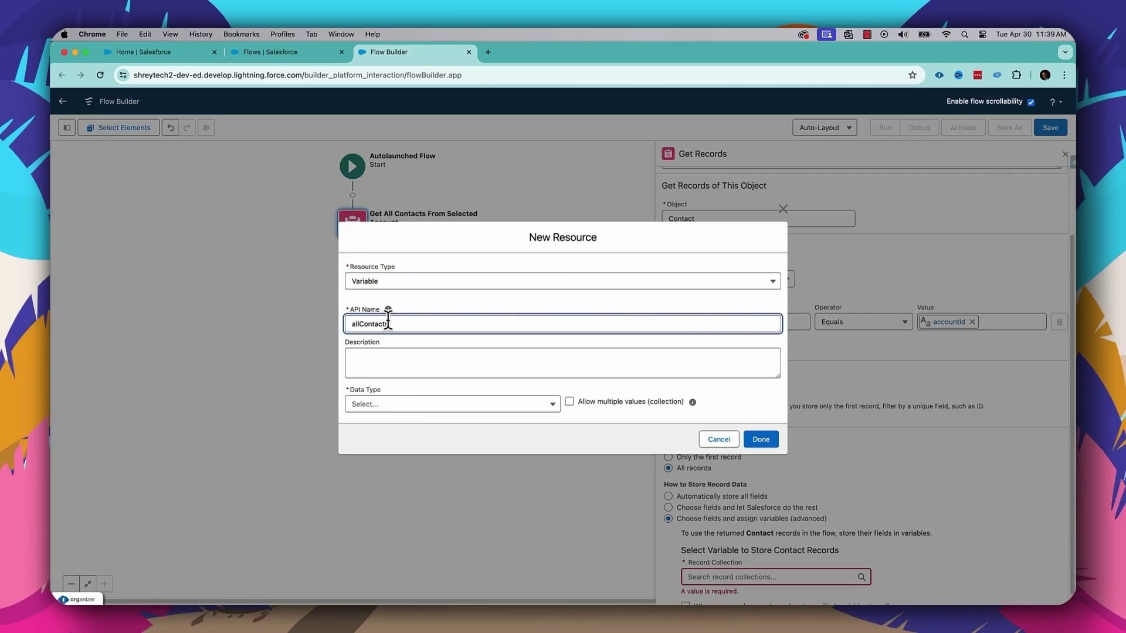
Define allContacts as a Record collection of the Contact object, allowing multiple values and available for output.
{"action": "left_click", "coordinate": [411, 410]}
{"action": "key", "text": "c"}
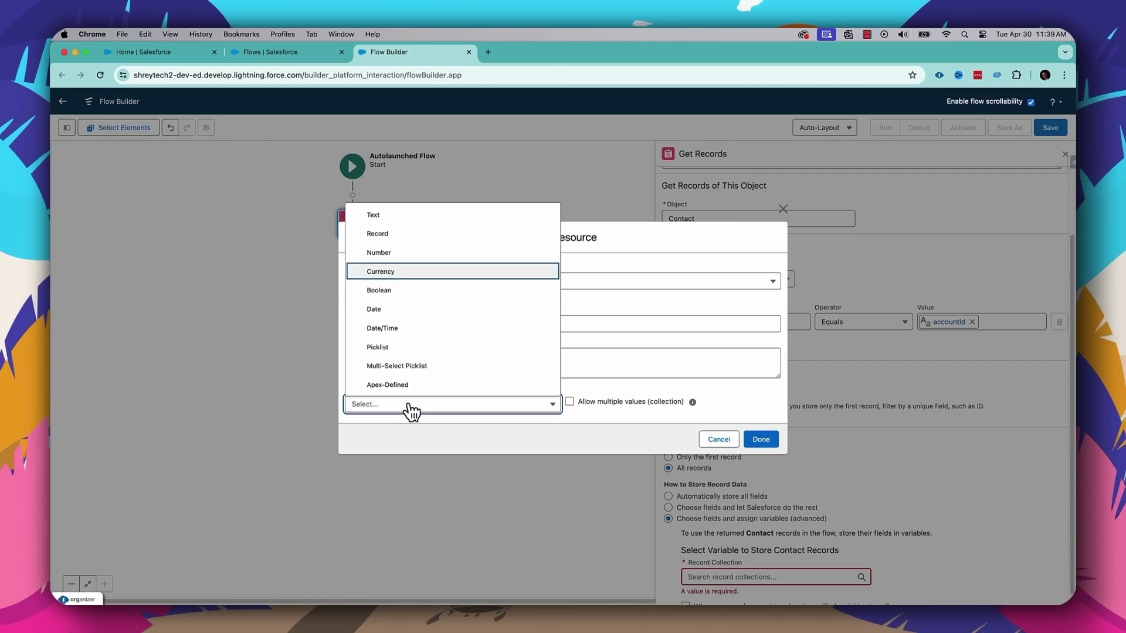
{"action": "left_click", "coordinate": [393, 235]}
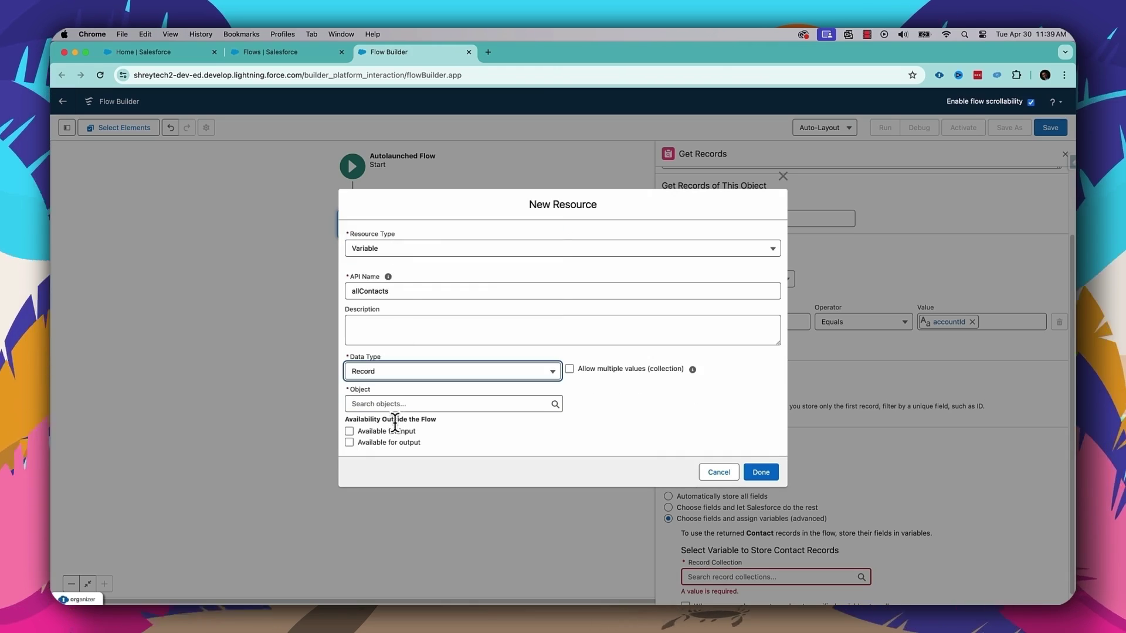
{"action": "left_click", "coordinate": [392, 404]}
{"action": "type", "text": "Contact"}
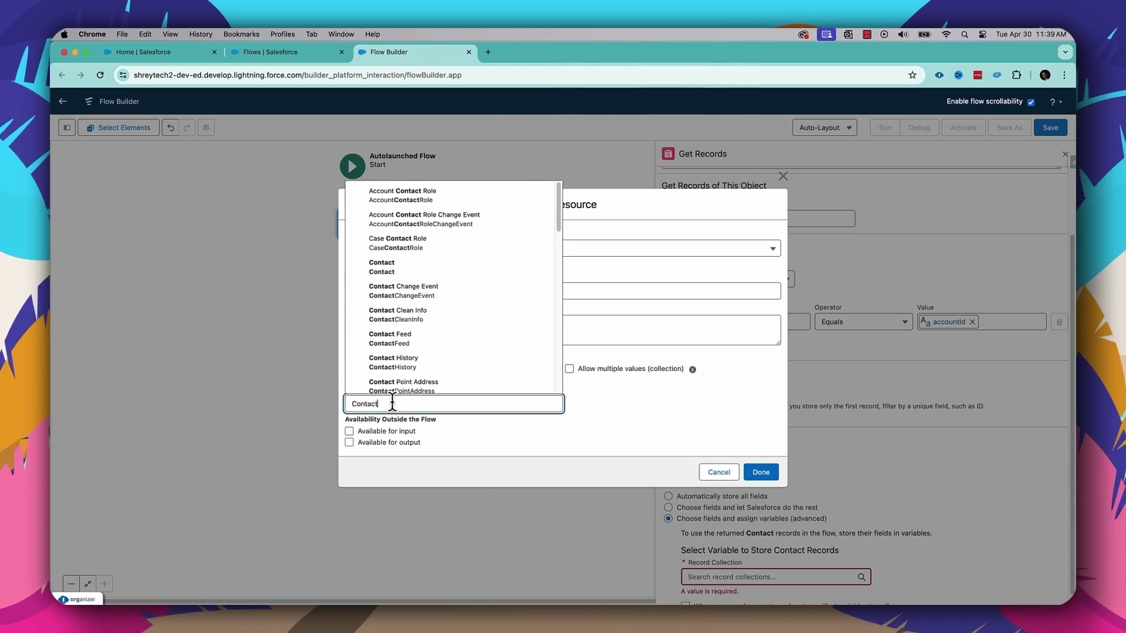
{"action": "left_click", "coordinate": [381, 262]}
{"action": "left_click", "coordinate": [350, 442]}
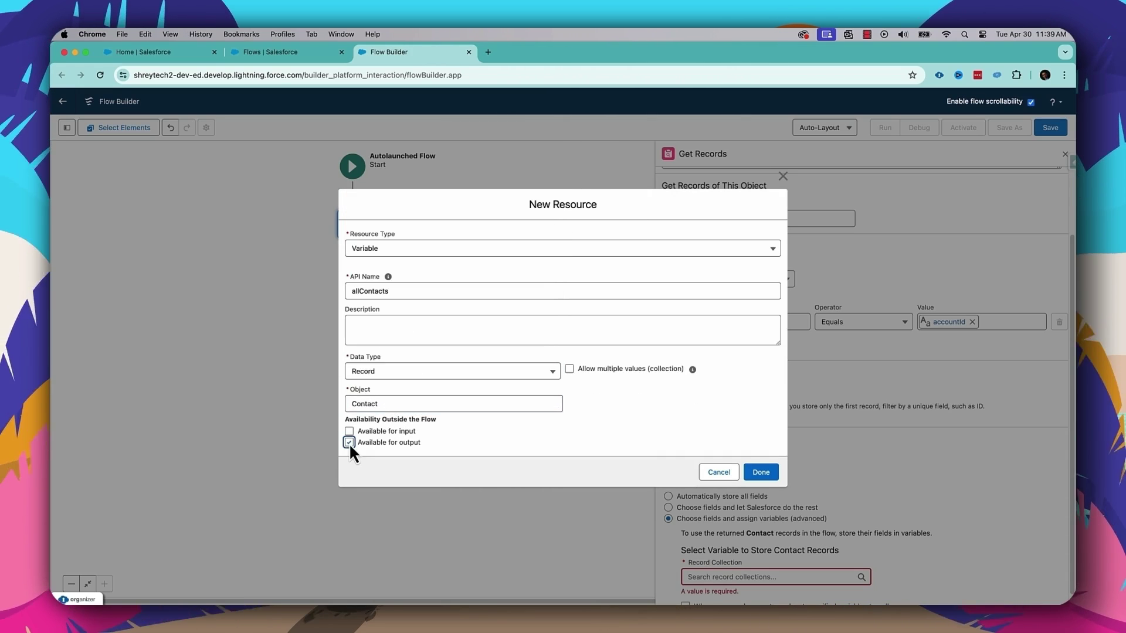
{"action": "left_click", "coordinate": [569, 369]}
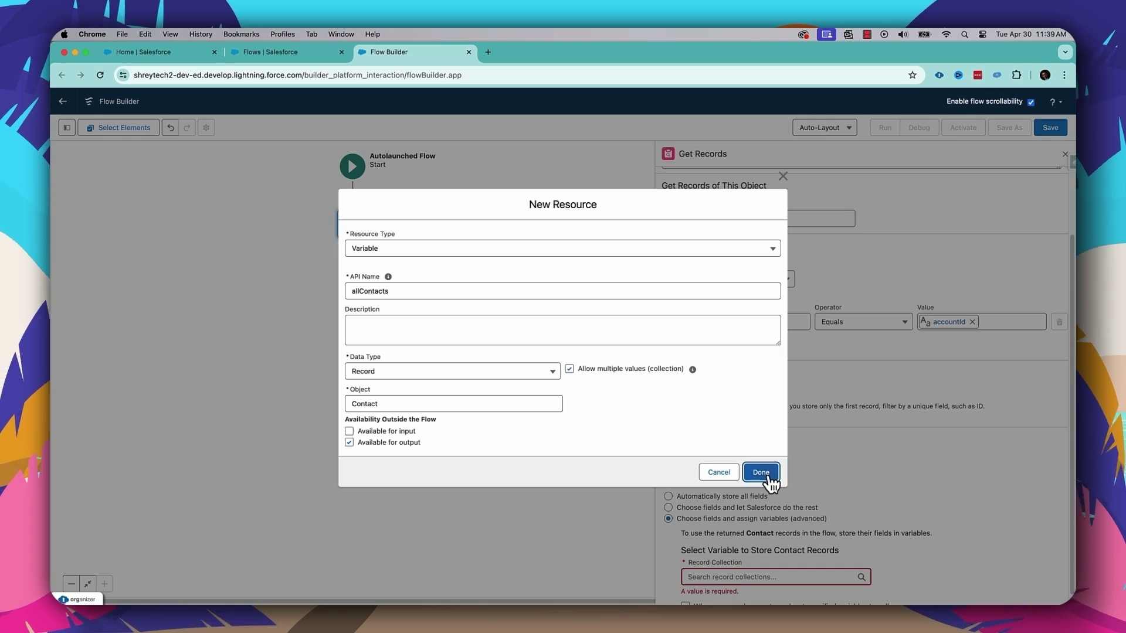
{"action": "left_click", "coordinate": [768, 478]}
Add the Name and Email contact fields to those stored in the allContacts variable.
{"action": "scroll", "coordinate": [833, 465], "scroll_direction": "down", "scroll_amount": 3}
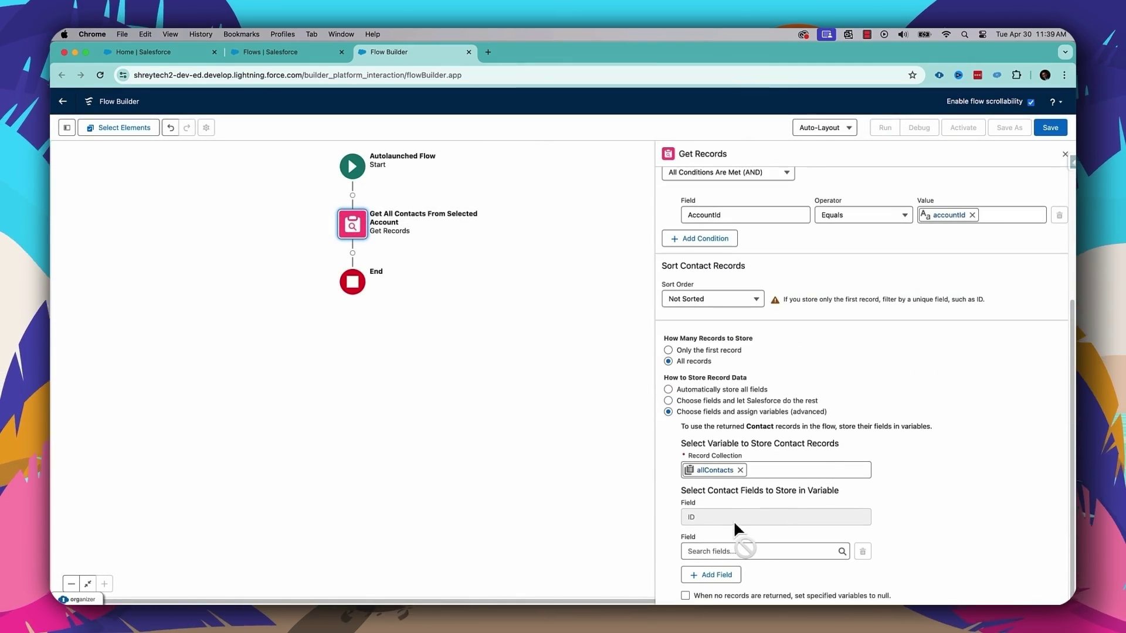
{"action": "left_click", "coordinate": [729, 551]}
{"action": "type", "text": "Name"}
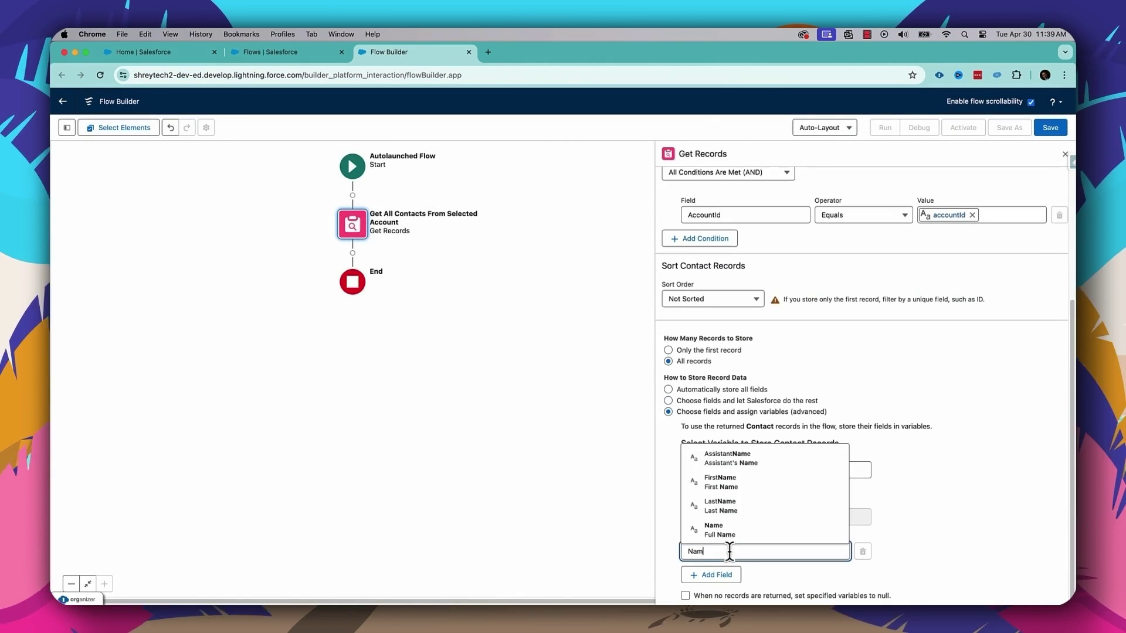
{"action": "left_click", "coordinate": [734, 531]}
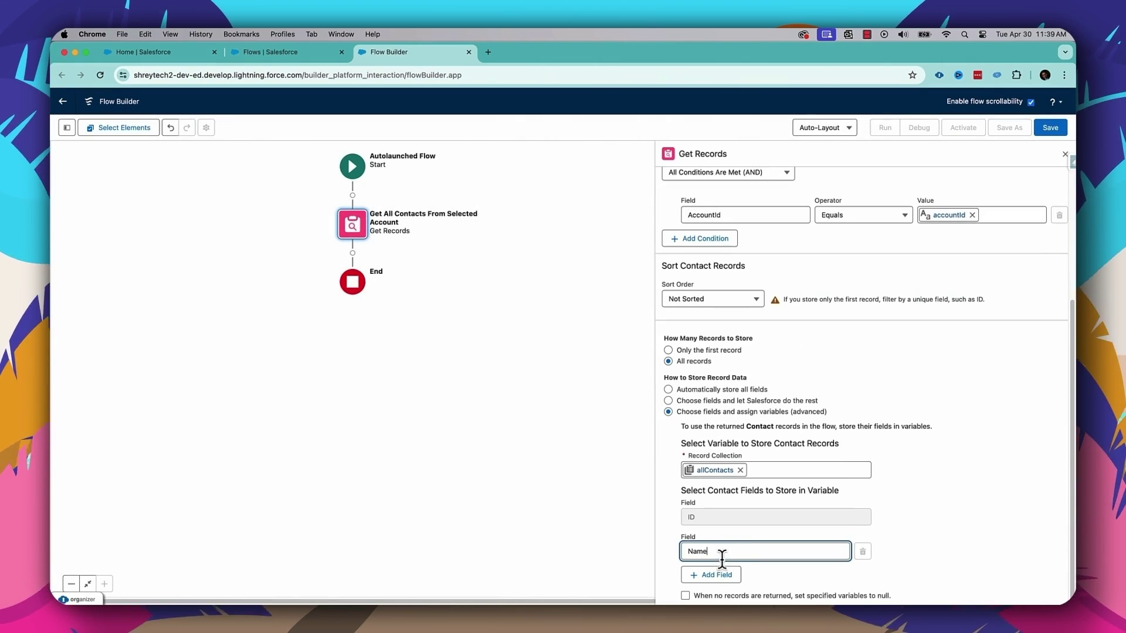
{"action": "left_click", "coordinate": [715, 576]}
{"action": "scroll", "coordinate": [758, 473], "scroll_direction": "down", "scroll_amount": 1}
{"action": "left_click", "coordinate": [733, 550]}
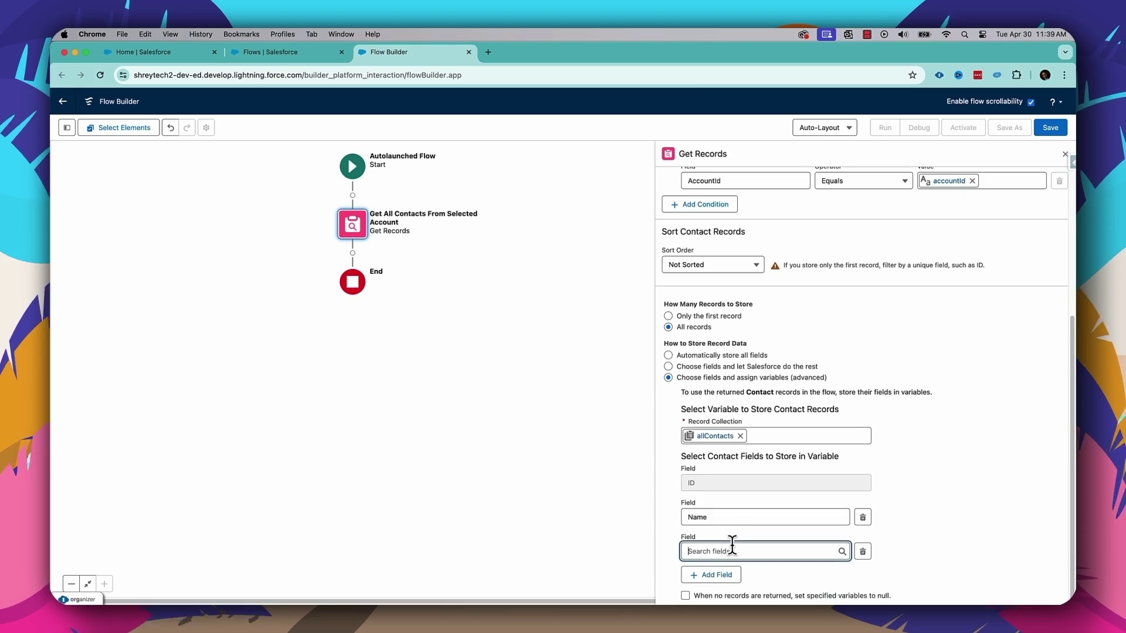
{"action": "type", "text": "Email"}
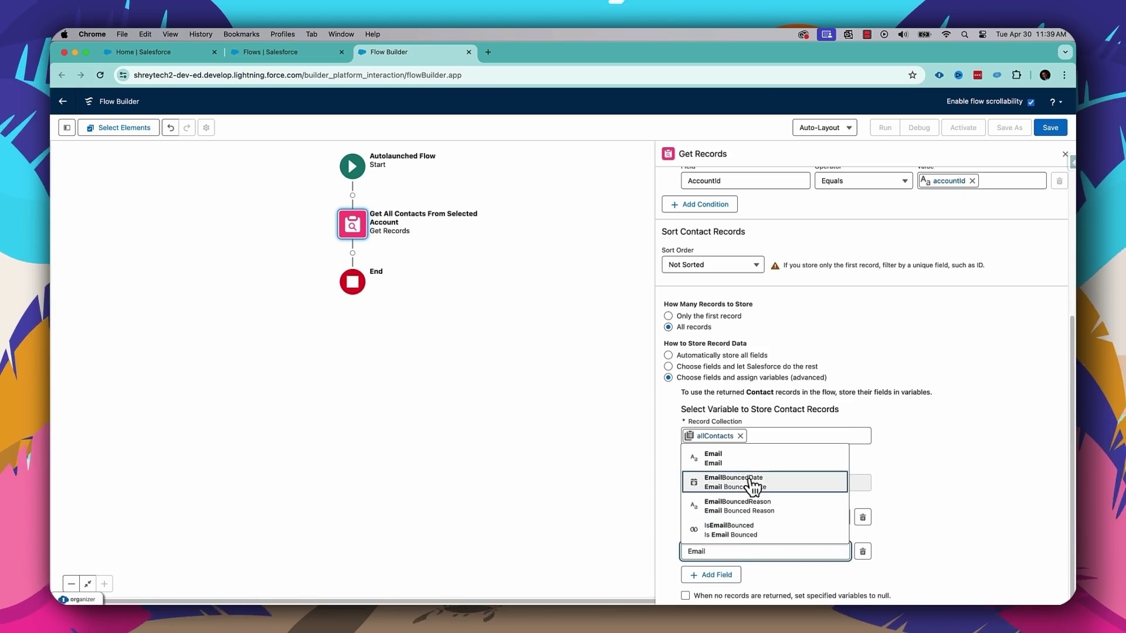
{"action": "left_click", "coordinate": [748, 462]}
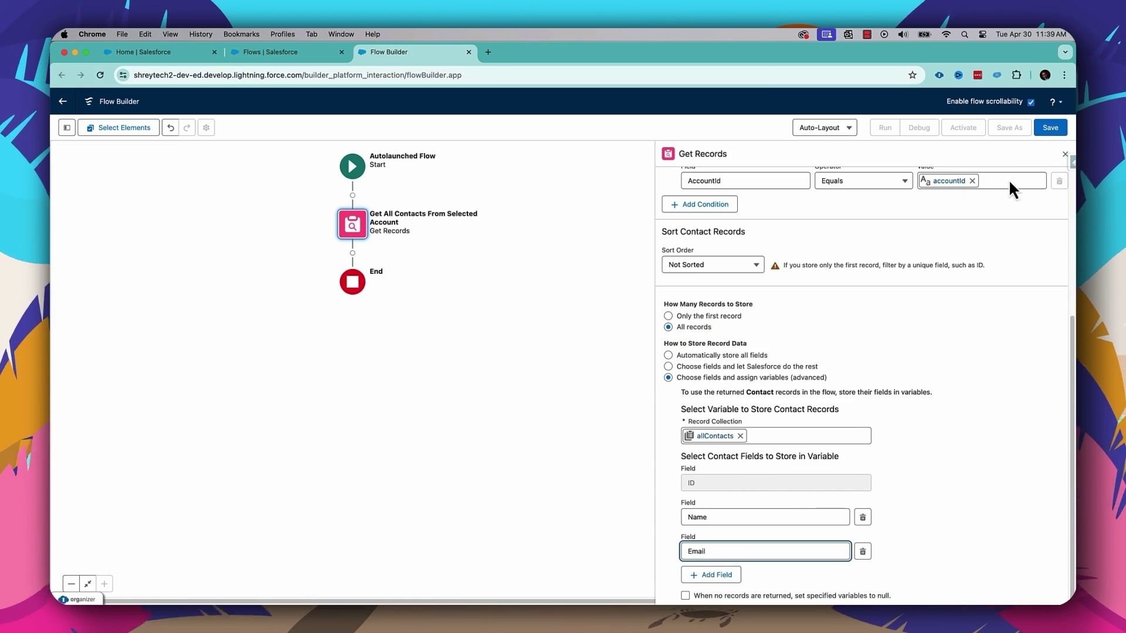
Save the flow as "Fetch All Contacts For Selected Account" with API name Fetch_All_Contacts_For_Selected_Account, and activate it.
{"action": "left_click", "coordinate": [1052, 129]}
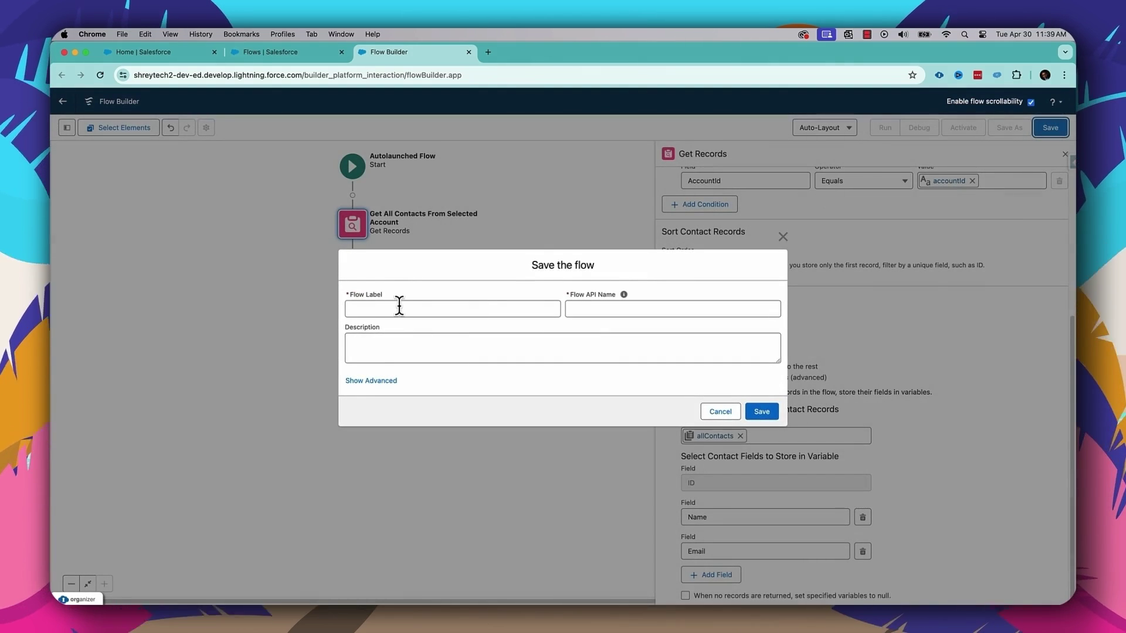
{"action": "left_click", "coordinate": [399, 305]}
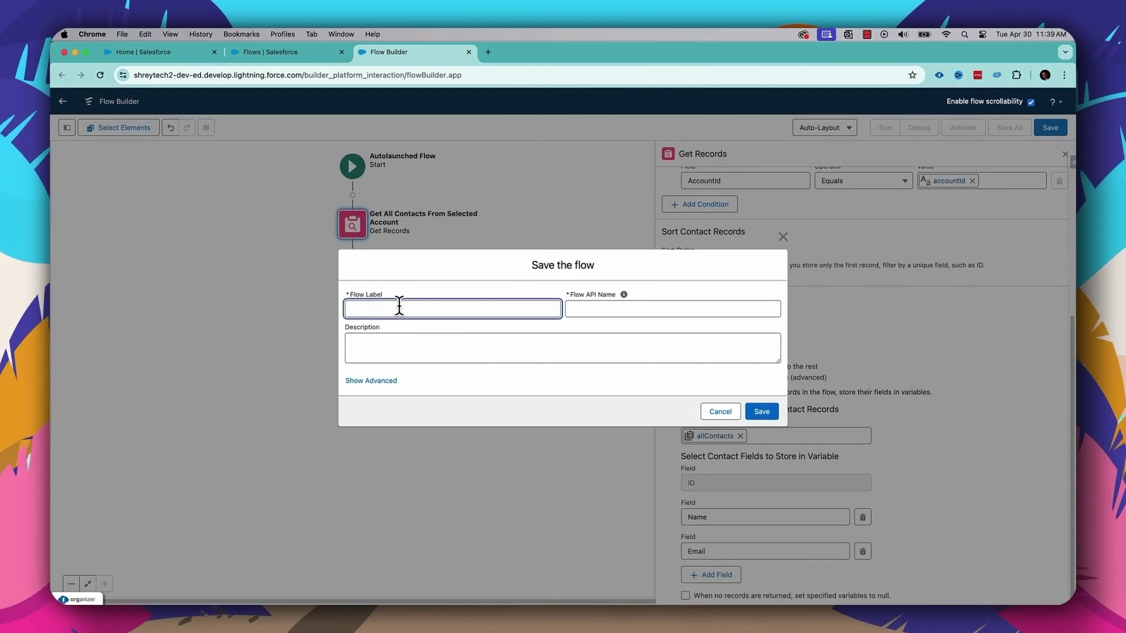
{"action": "type", "text": "Fetch A"}
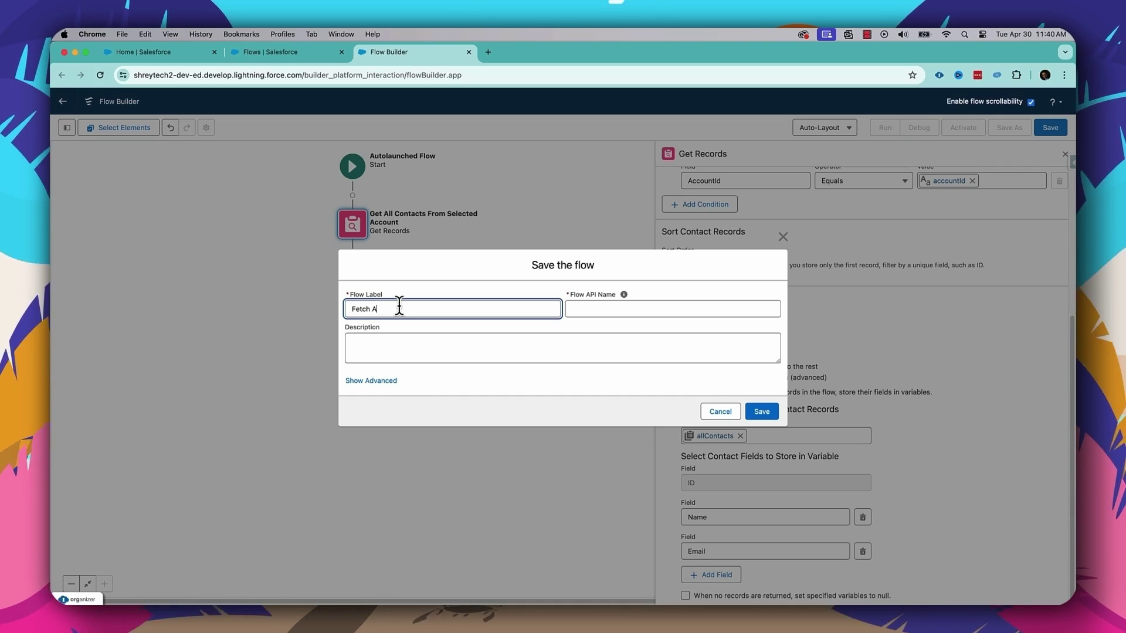
{"action": "type", "text": "ll Contacts For Selected A"}
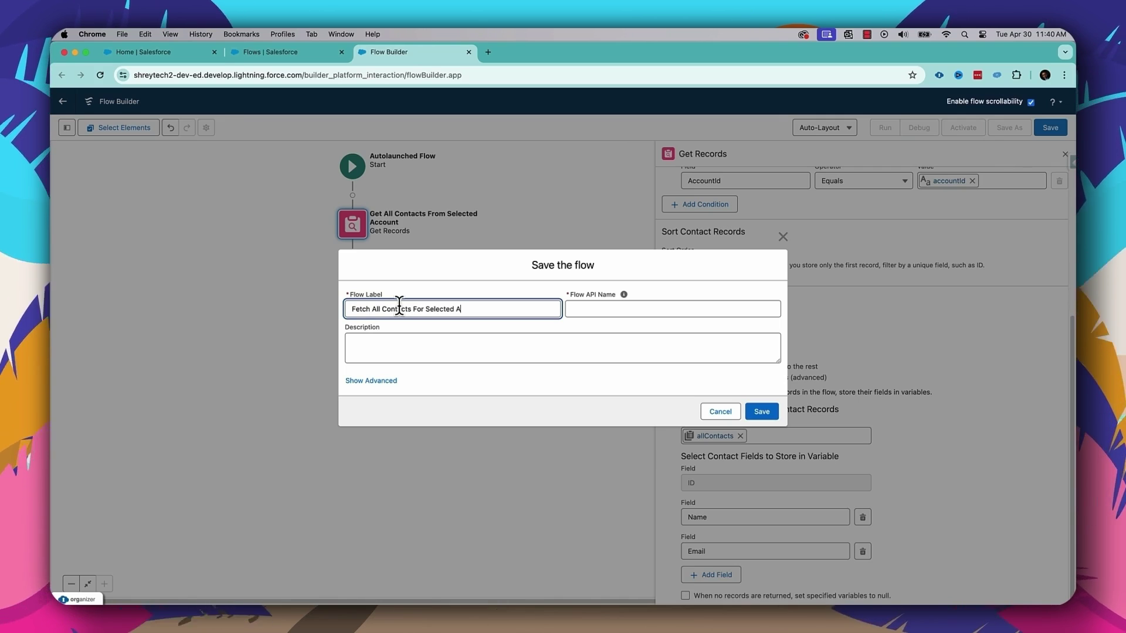
{"action": "type", "text": "ccount"}
{"action": "key", "text": "Tab"}
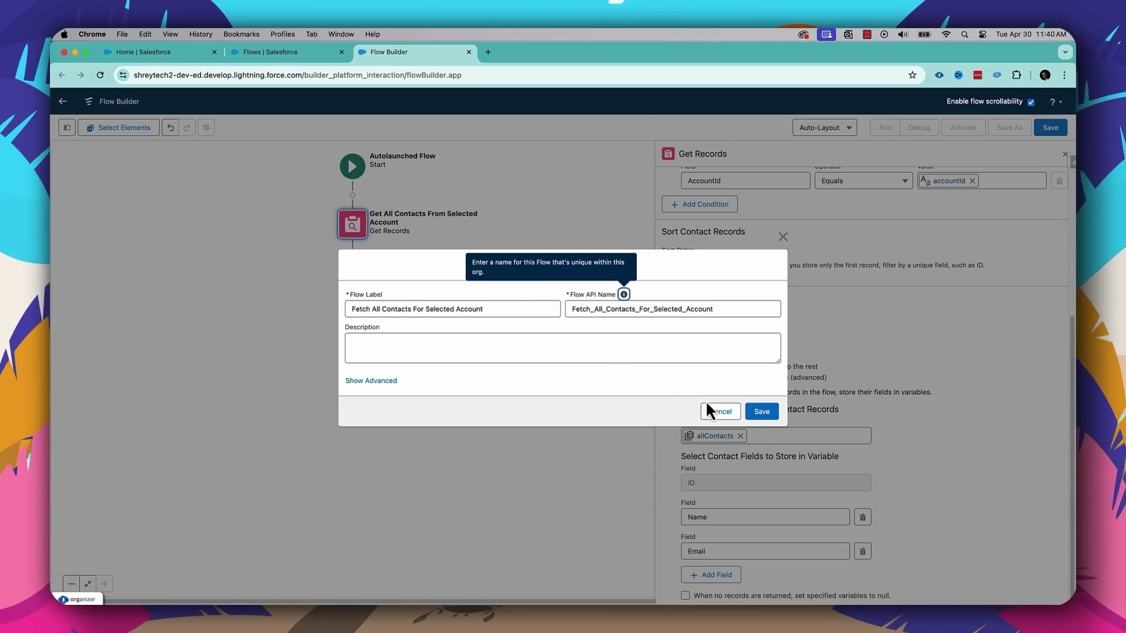
{"action": "left_click", "coordinate": [762, 412]}
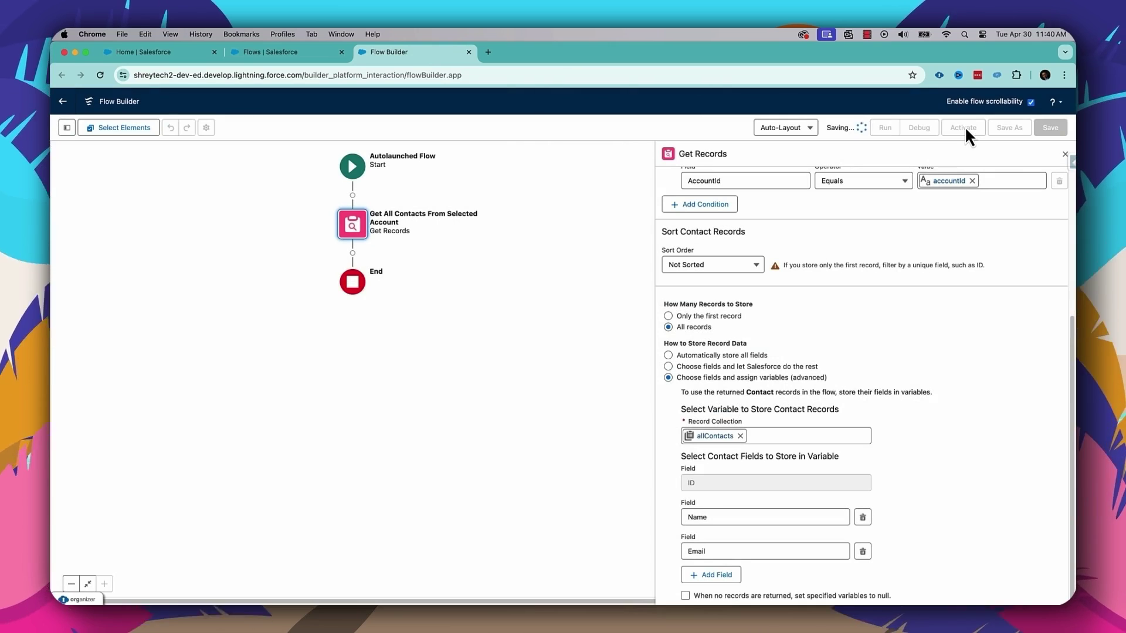
{"action": "left_click", "coordinate": [966, 127]}
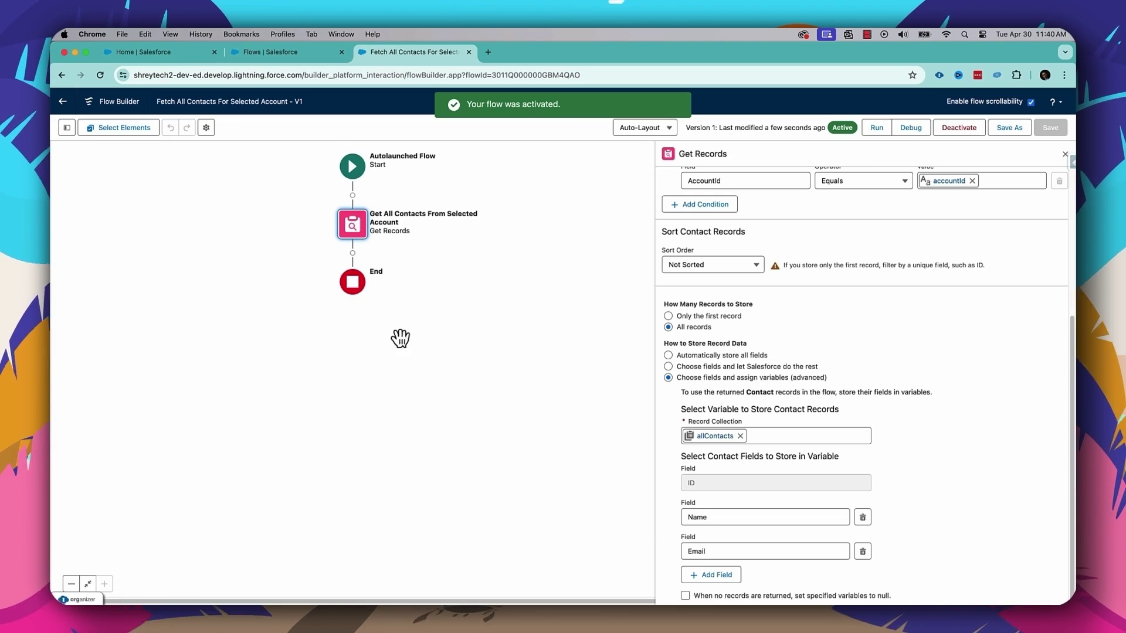
{"action": "scroll", "coordinate": [719, 276], "scroll_direction": "up", "scroll_amount": 5}
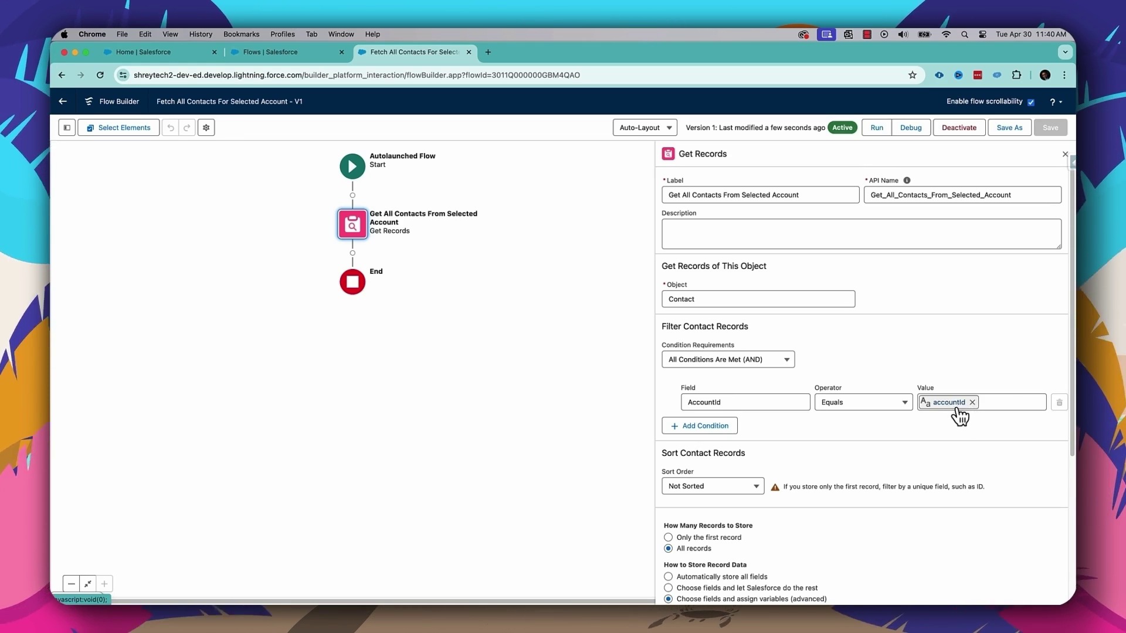
{"action": "scroll", "coordinate": [929, 385], "scroll_direction": "down", "scroll_amount": 3}
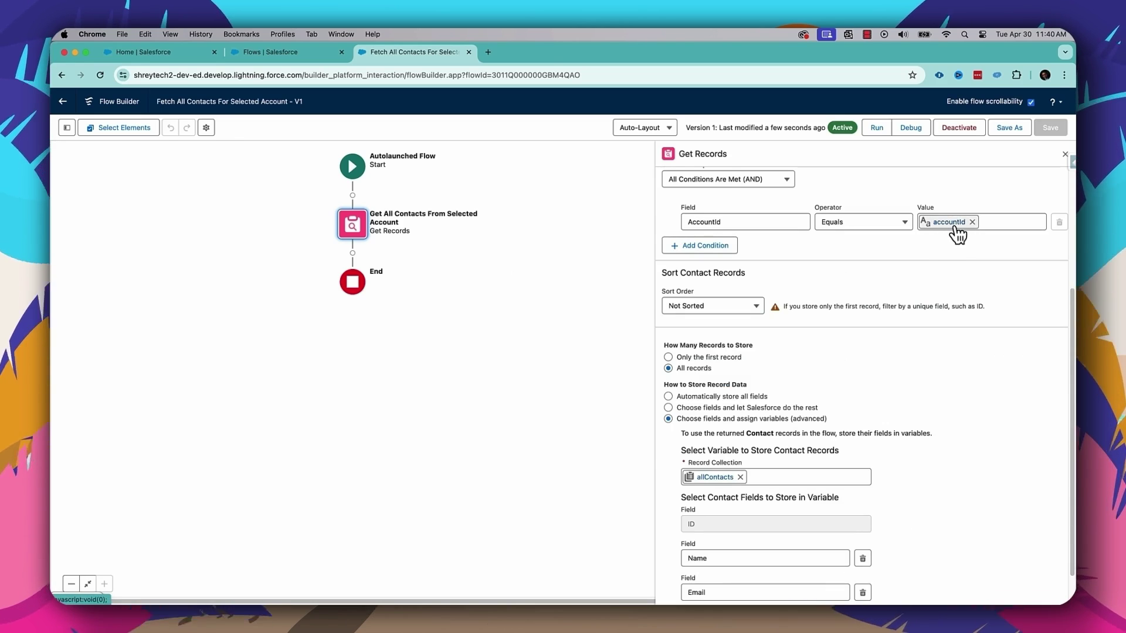
{"action": "scroll", "coordinate": [906, 316], "scroll_direction": "down", "scroll_amount": 1}
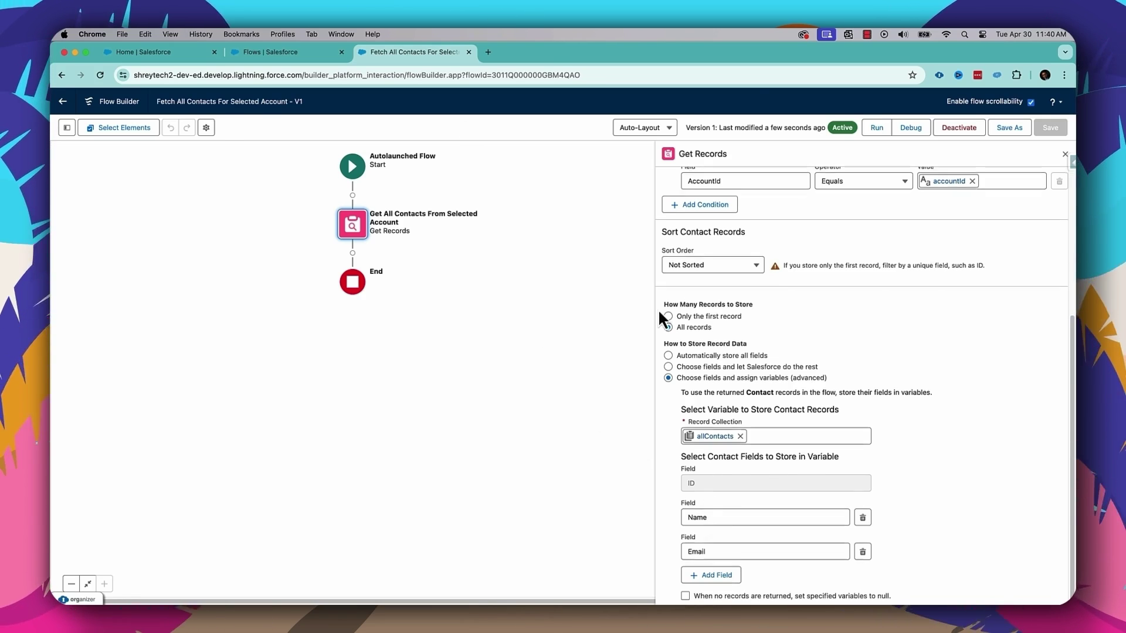
{"action": "scroll", "coordinate": [734, 235], "scroll_direction": "up", "scroll_amount": 5}
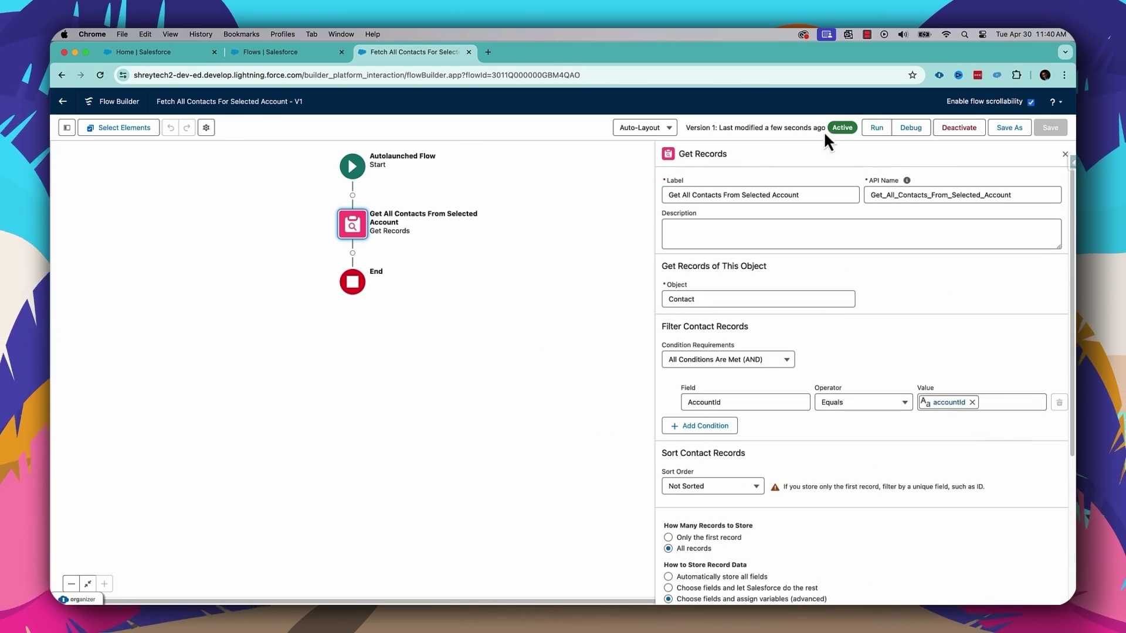
Create a new Screen Flow from scratch, starting from the Flows setup page.
{"action": "left_click", "coordinate": [276, 53]}
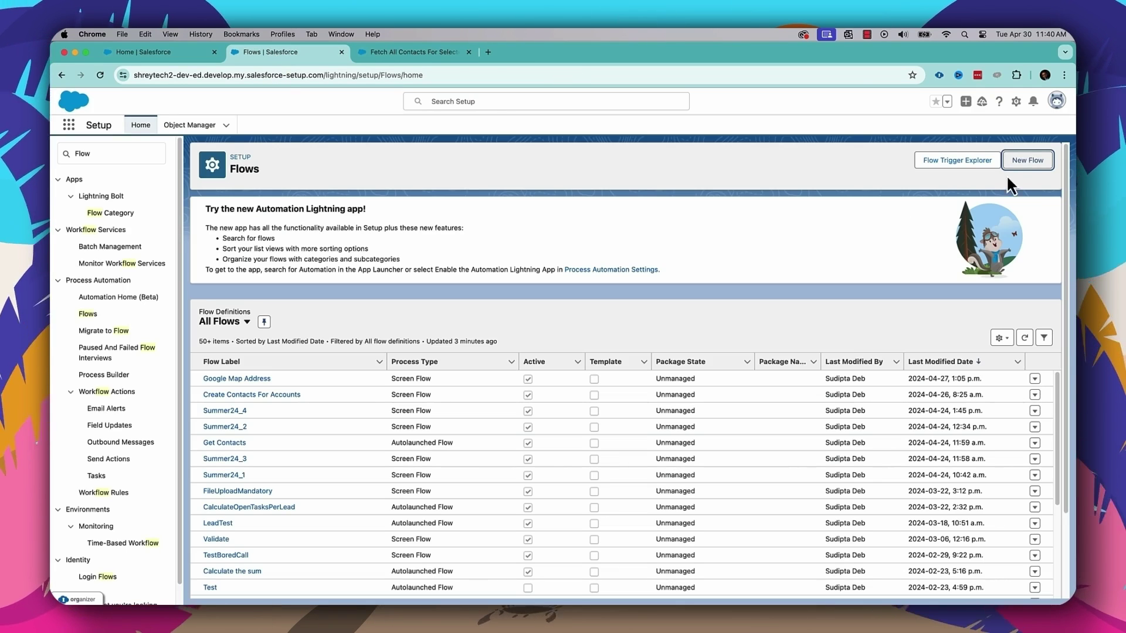
{"action": "left_click", "coordinate": [1026, 161]}
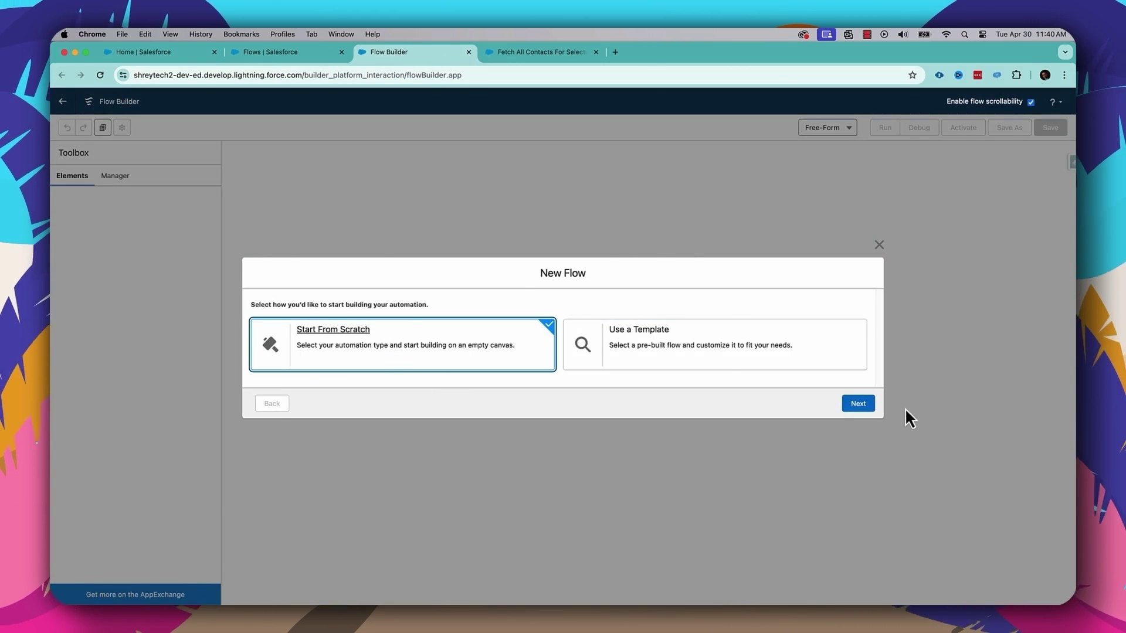
{"action": "left_click", "coordinate": [868, 407]}
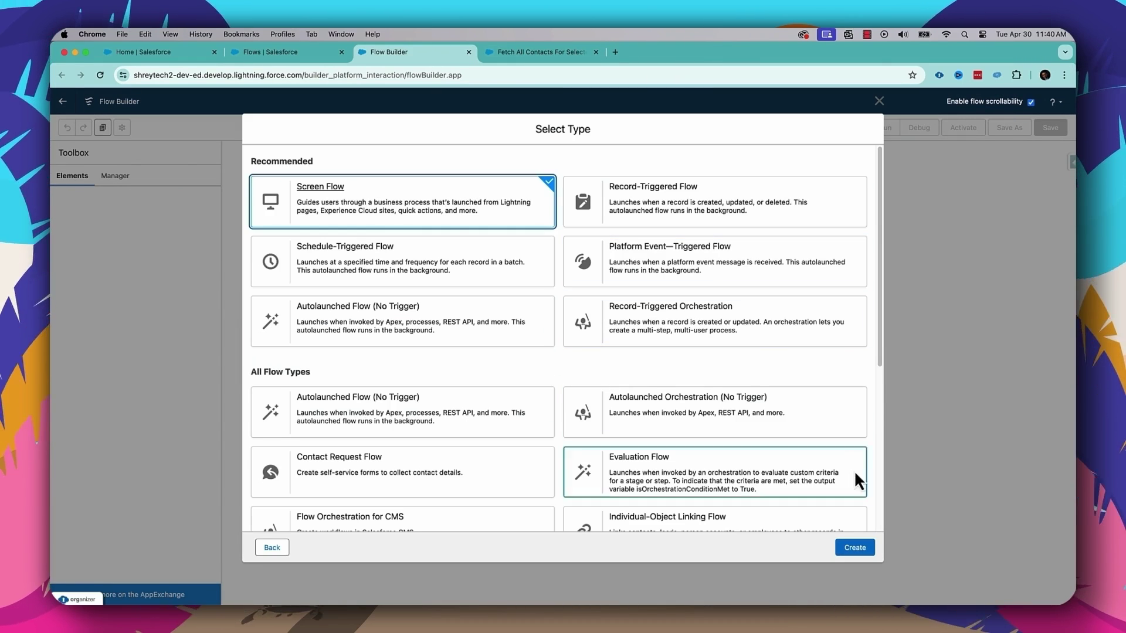
{"action": "left_click", "coordinate": [855, 548]}
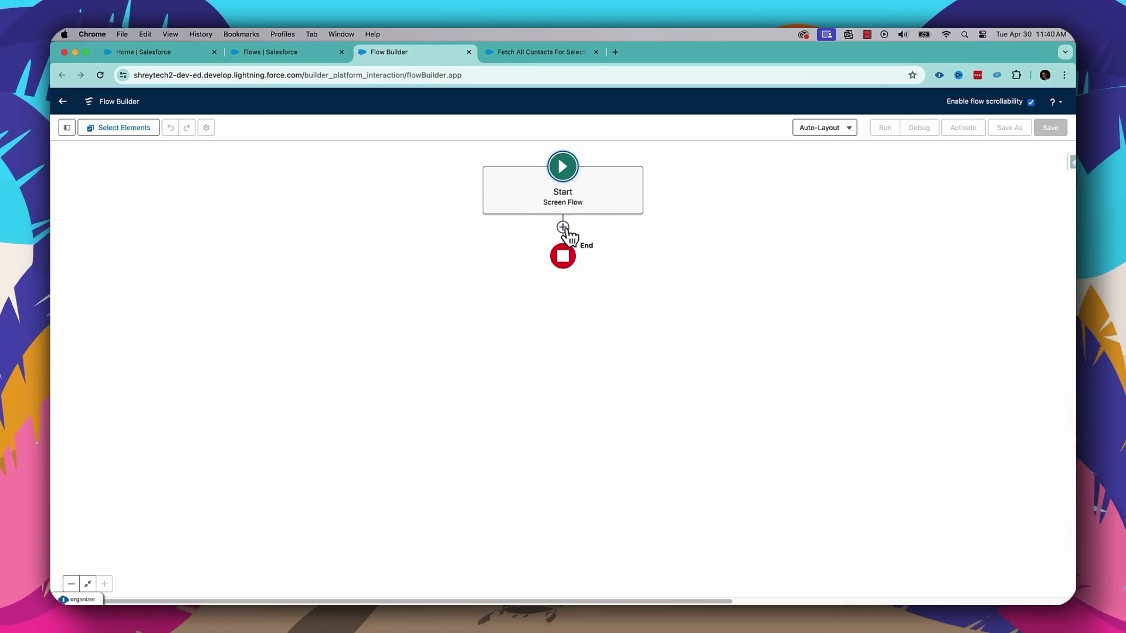
Add a Get Records element after Start, labelled "Get All Active Accounts" with API name Get_All_Active_Accounts.
{"action": "left_click", "coordinate": [564, 227]}
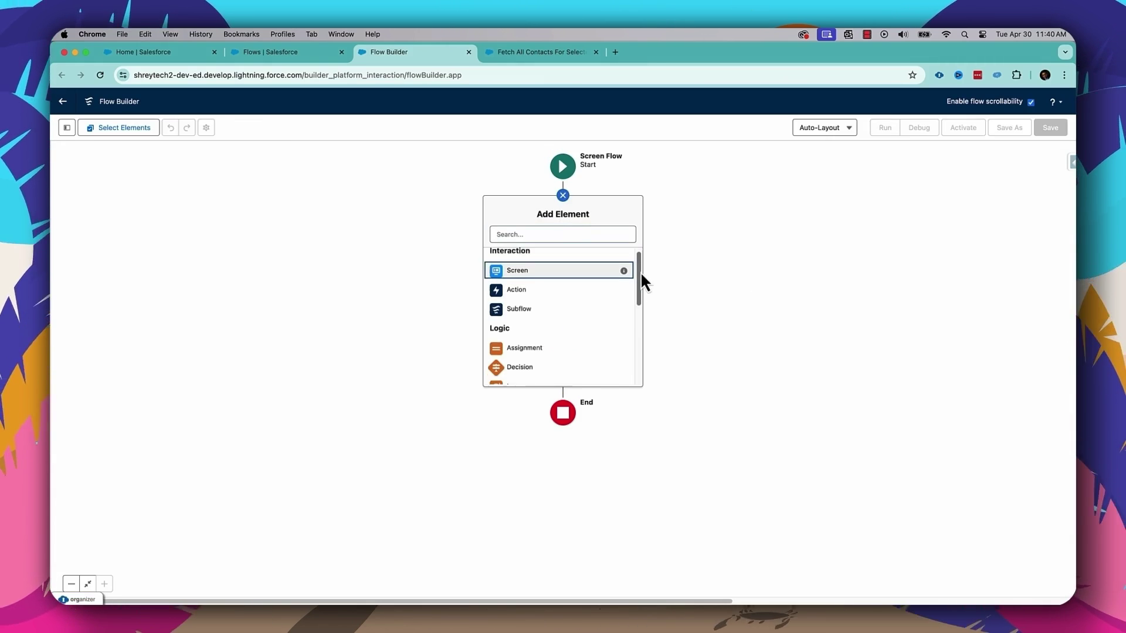
{"action": "left_click_drag", "start_coordinate": [641, 272], "coordinate": [637, 351]}
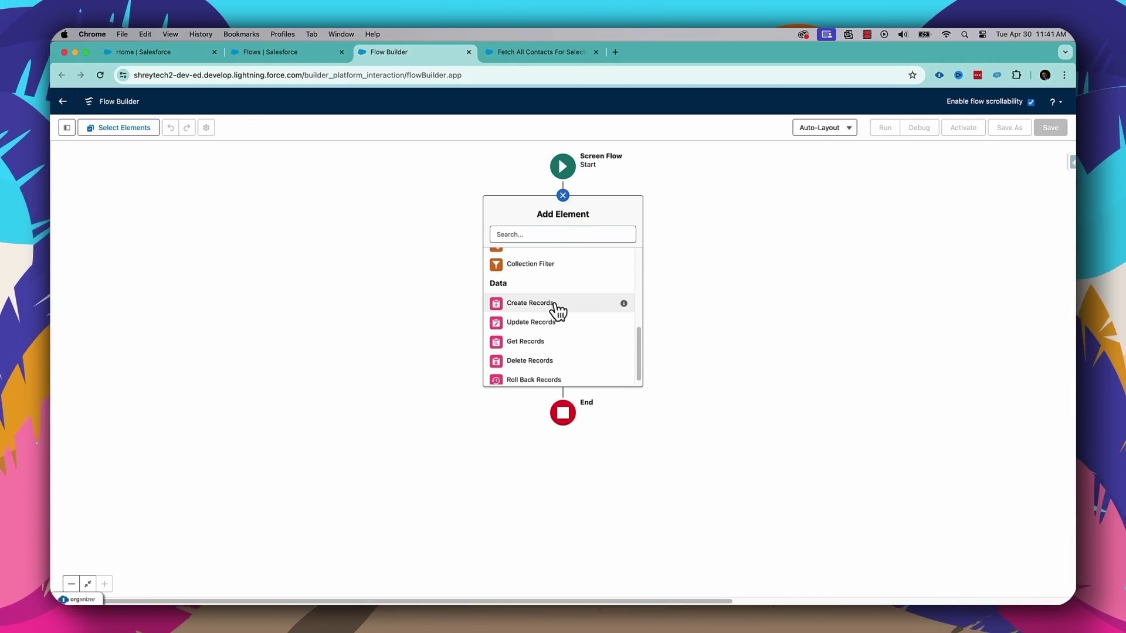
{"action": "left_click", "coordinate": [553, 343]}
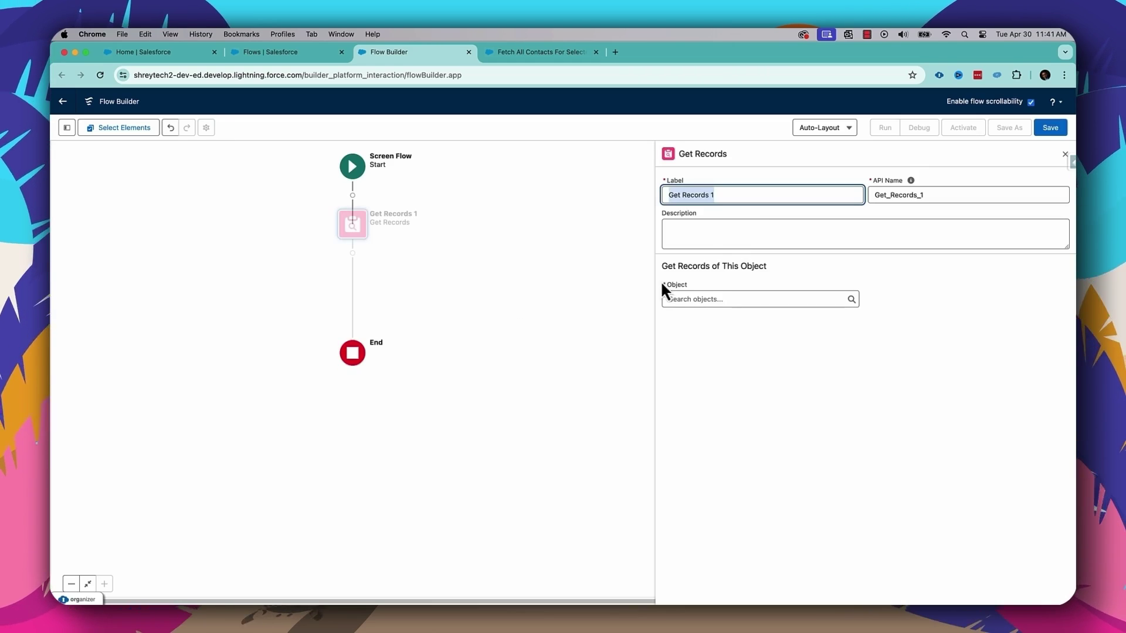
{"action": "type", "text": "Get All "}
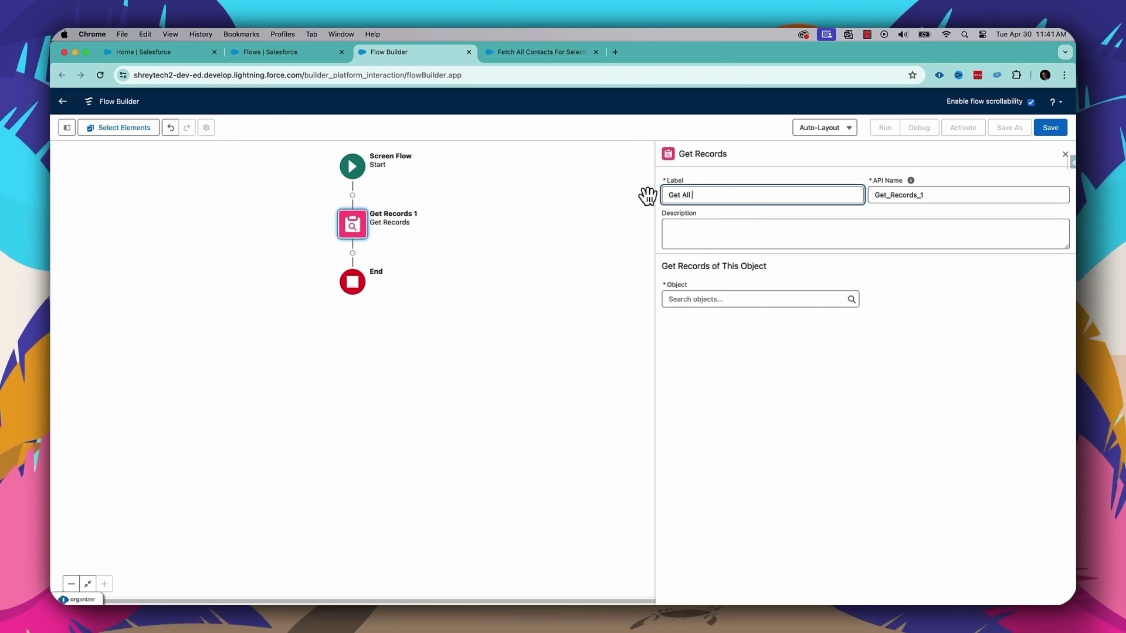
{"action": "type", "text": "Active Accounts"}
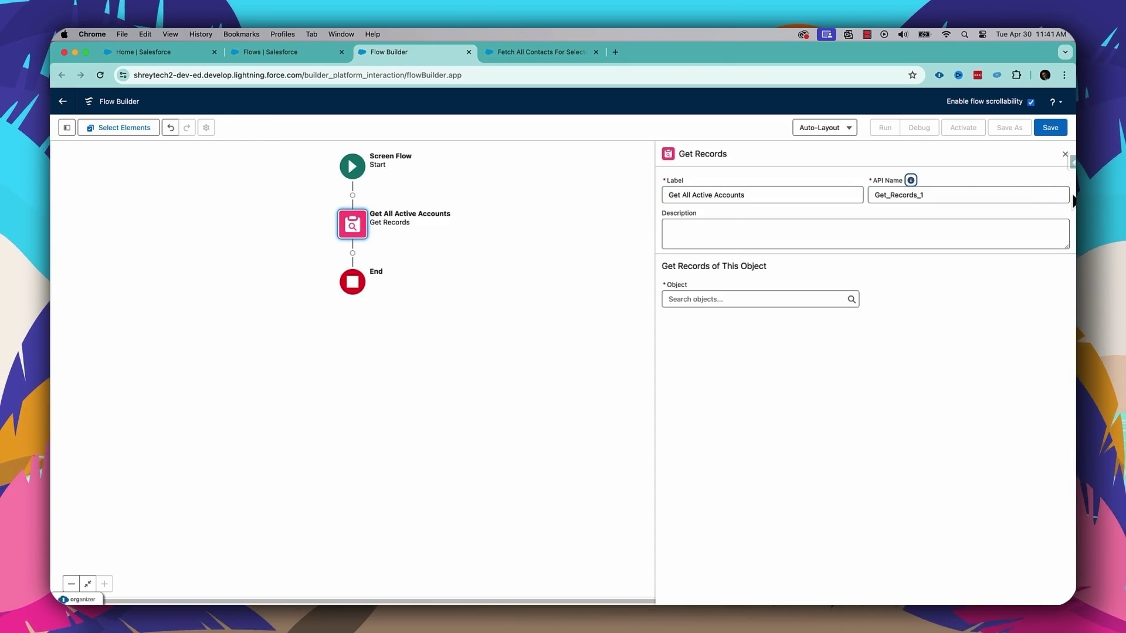
{"action": "left_click_drag", "start_coordinate": [924, 195], "coordinate": [797, 195]}
{"action": "key", "text": "BackSpace"}
{"action": "key", "text": "Tab"}
{"action": "left_click", "coordinate": [784, 195]}
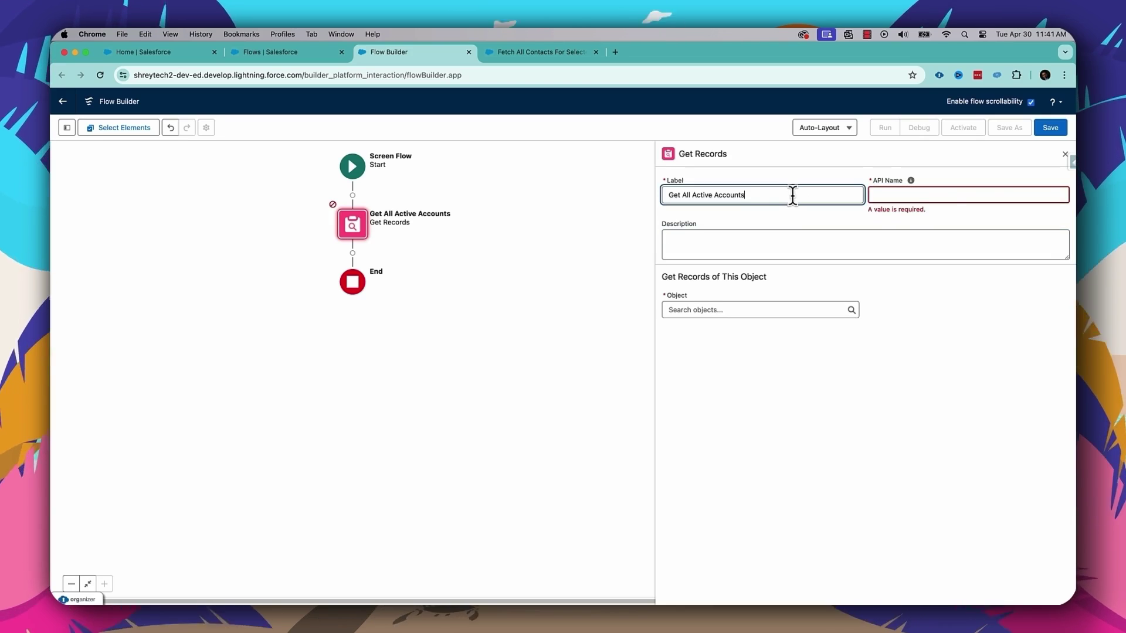
{"action": "key", "text": "Tab"}
Configure Get All Active Accounts to retrieve Account records where Active__c equals Yes, storing all records.
{"action": "left_click", "coordinate": [729, 298]}
{"action": "type", "text": "Acc"}
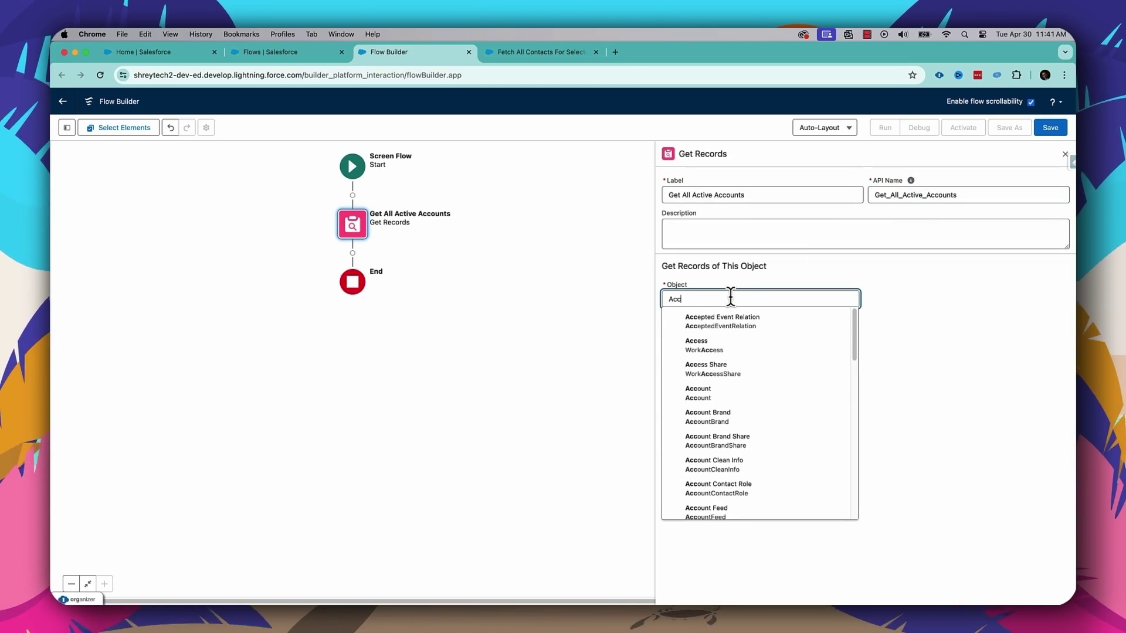
{"action": "left_click", "coordinate": [736, 392]}
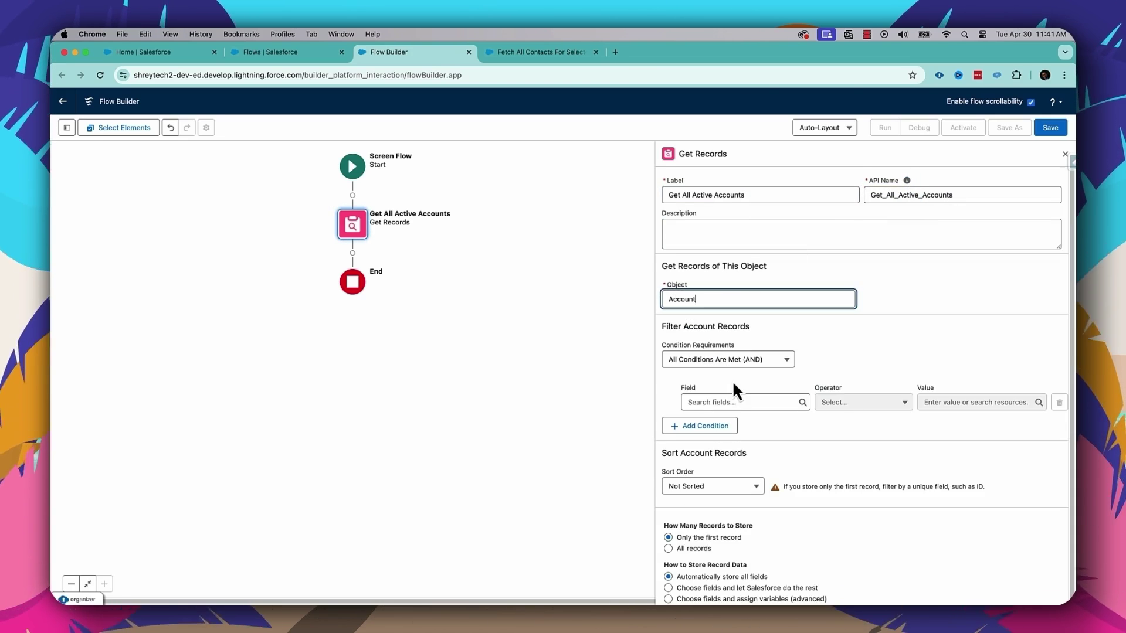
{"action": "left_click", "coordinate": [732, 398]}
{"action": "type", "text": "act"}
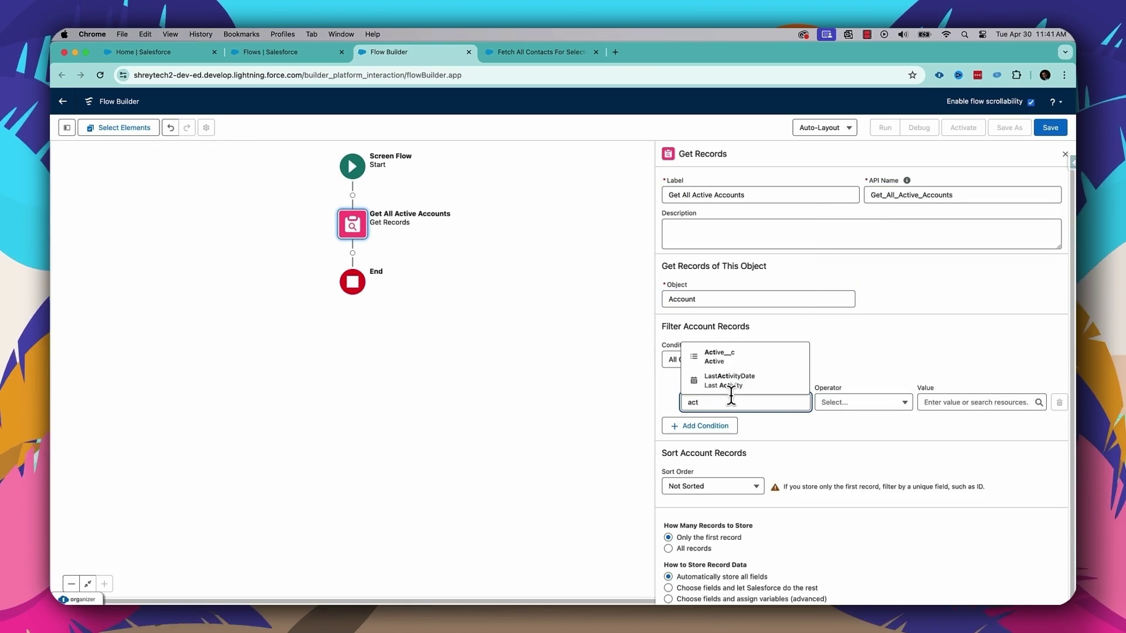
{"action": "left_click", "coordinate": [739, 358]}
{"action": "left_click", "coordinate": [993, 403]}
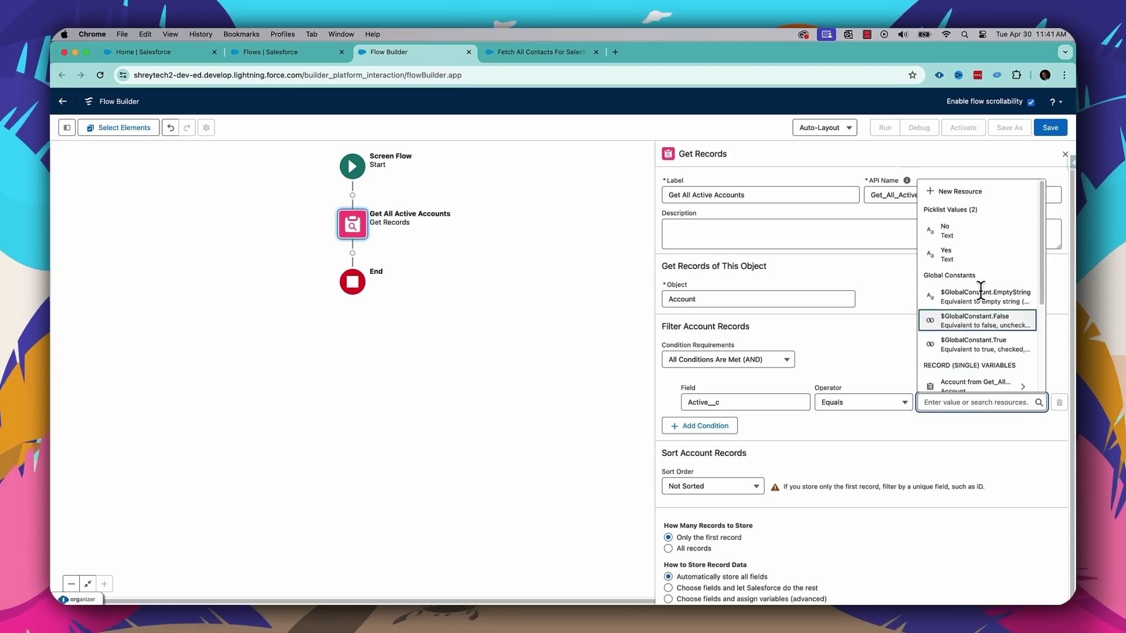
{"action": "left_click", "coordinate": [970, 254]}
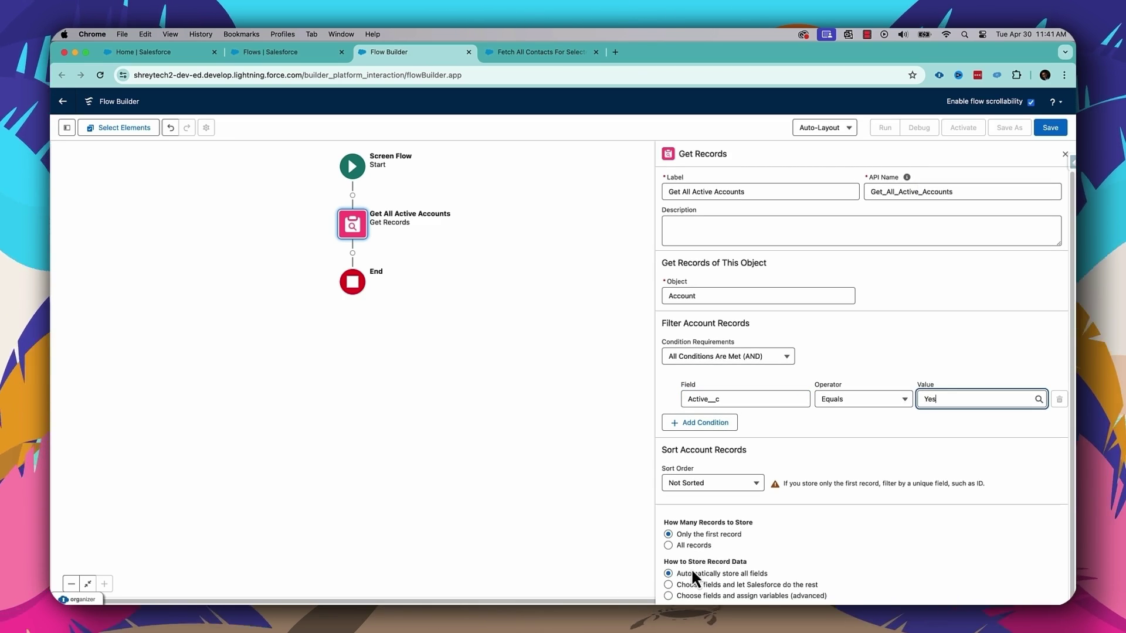
{"action": "left_click", "coordinate": [668, 545]}
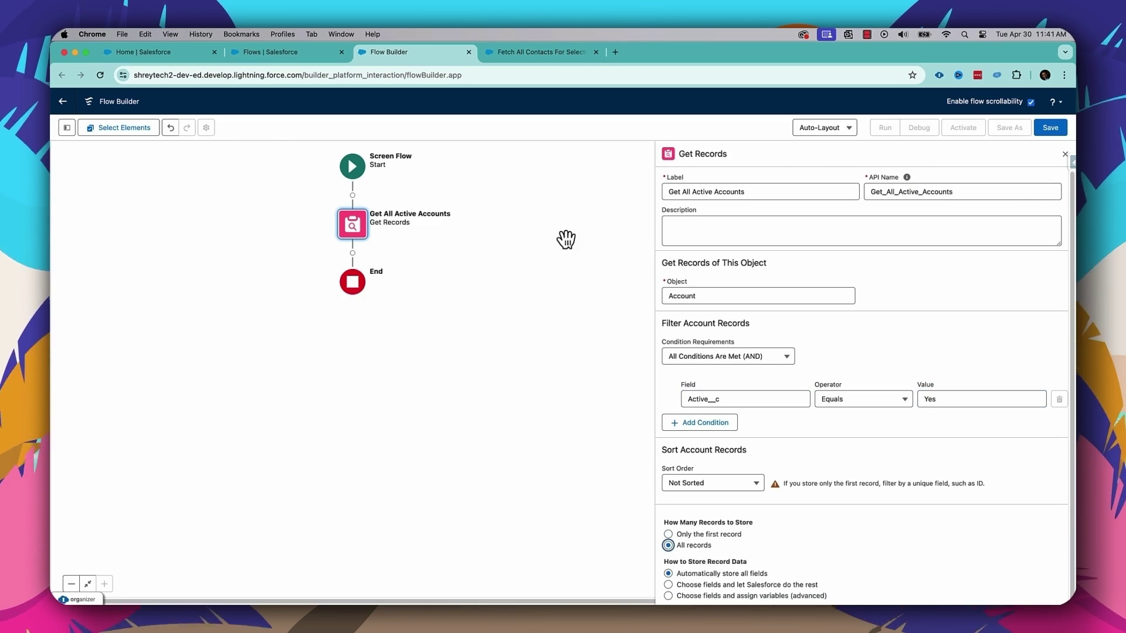
{"action": "left_click", "coordinate": [1067, 160]}
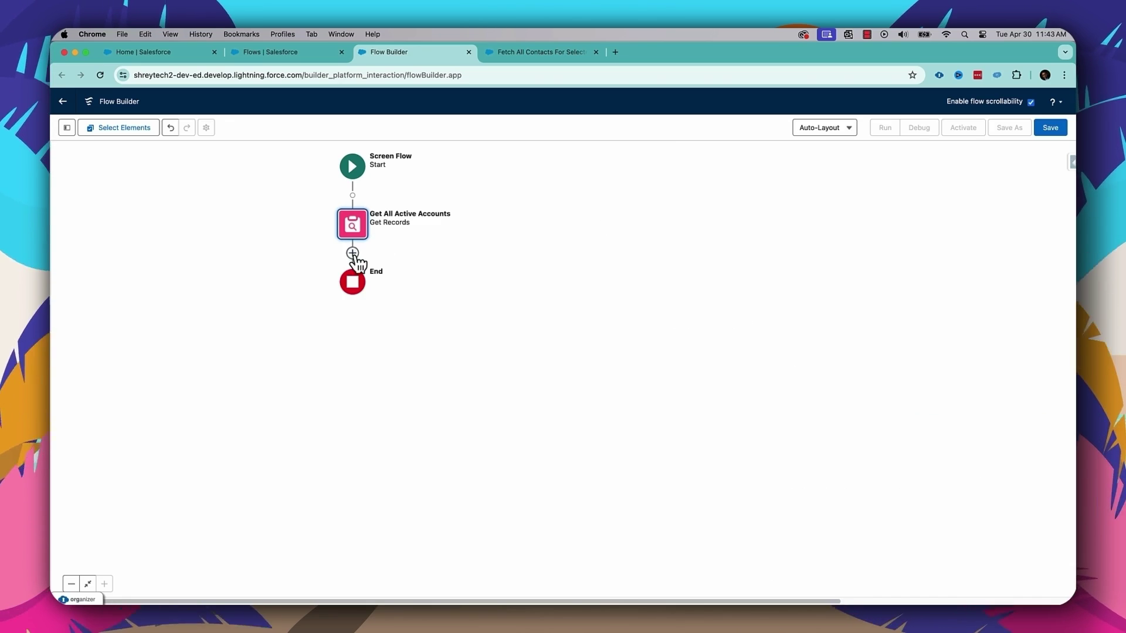
Add a Screen element after Get All Active Accounts and label it Screen1.
{"action": "left_click", "coordinate": [353, 253]}
{"action": "left_click", "coordinate": [325, 331]}
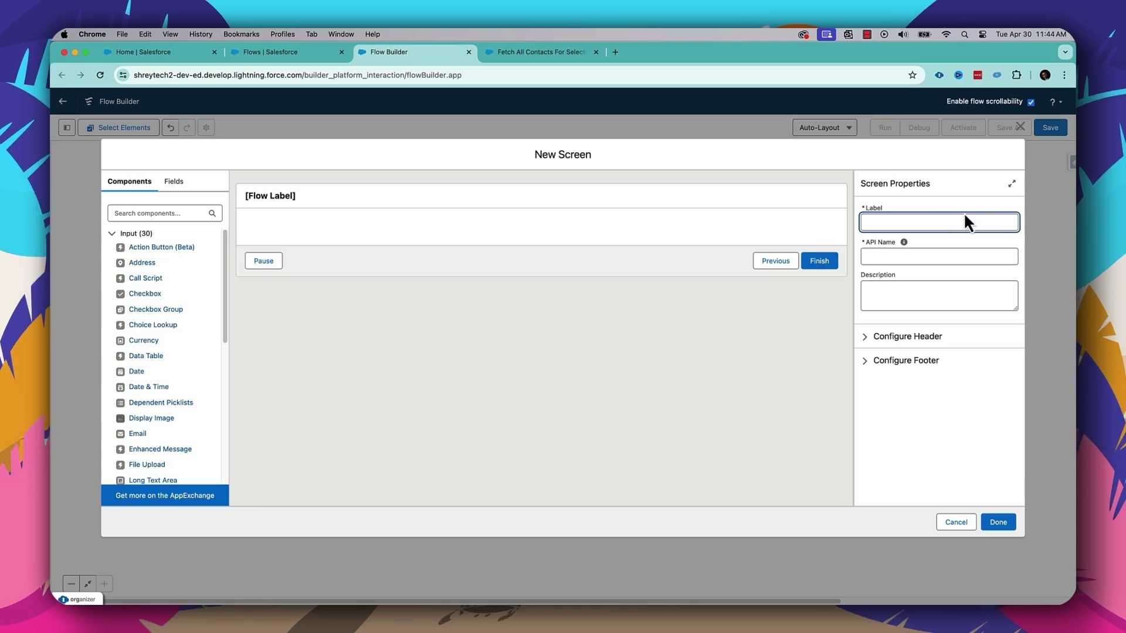
{"action": "type", "text": "Scrreen1"}
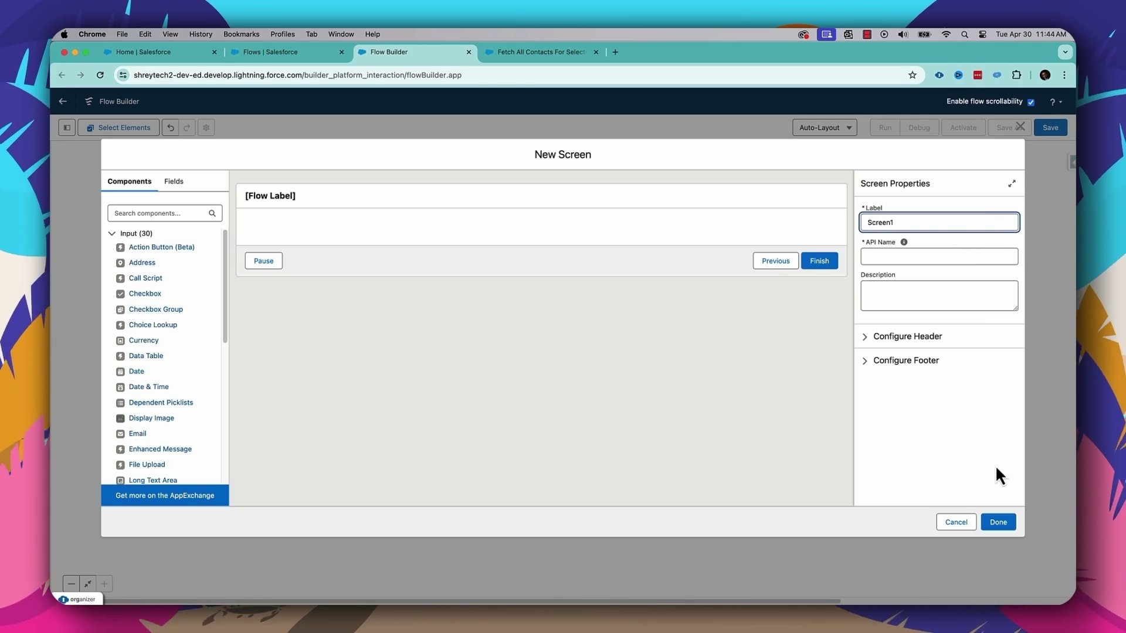
Place a Data Table component on the screen with API name AllAccounts and label "All Acounts".
{"action": "left_click", "coordinate": [168, 213]}
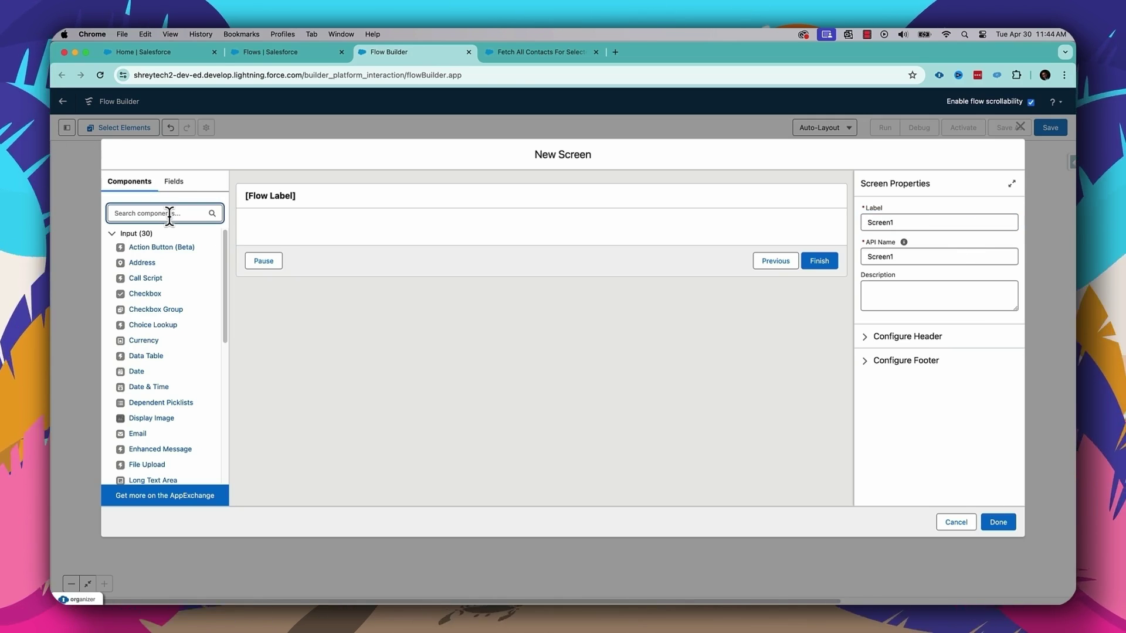
{"action": "type", "text": "data"}
{"action": "left_click_drag", "start_coordinate": [156, 276], "coordinate": [441, 244]}
{"action": "left_click", "coordinate": [921, 220]}
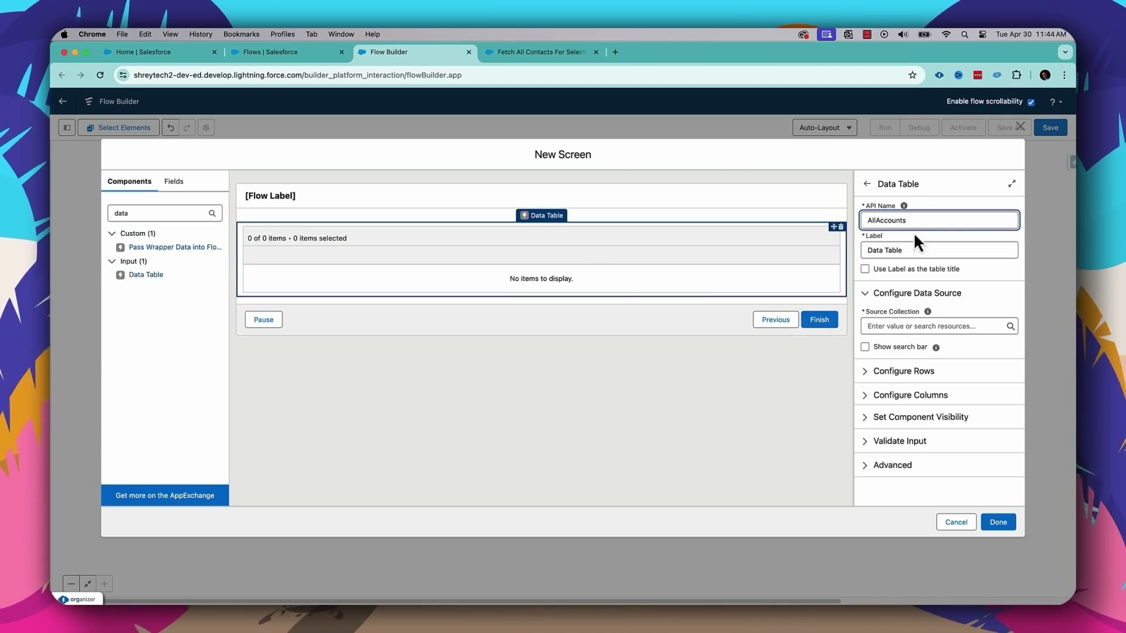
{"action": "key", "text": "Tab"}
{"action": "type", "text": "A"}
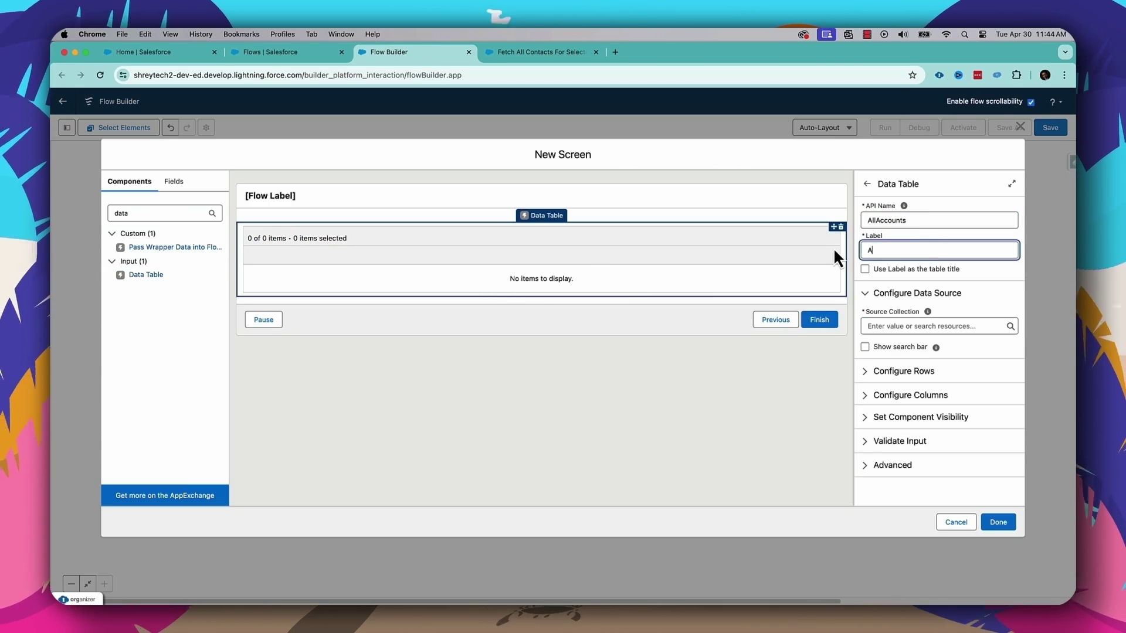
{"action": "type", "text": "ll Acounts"}
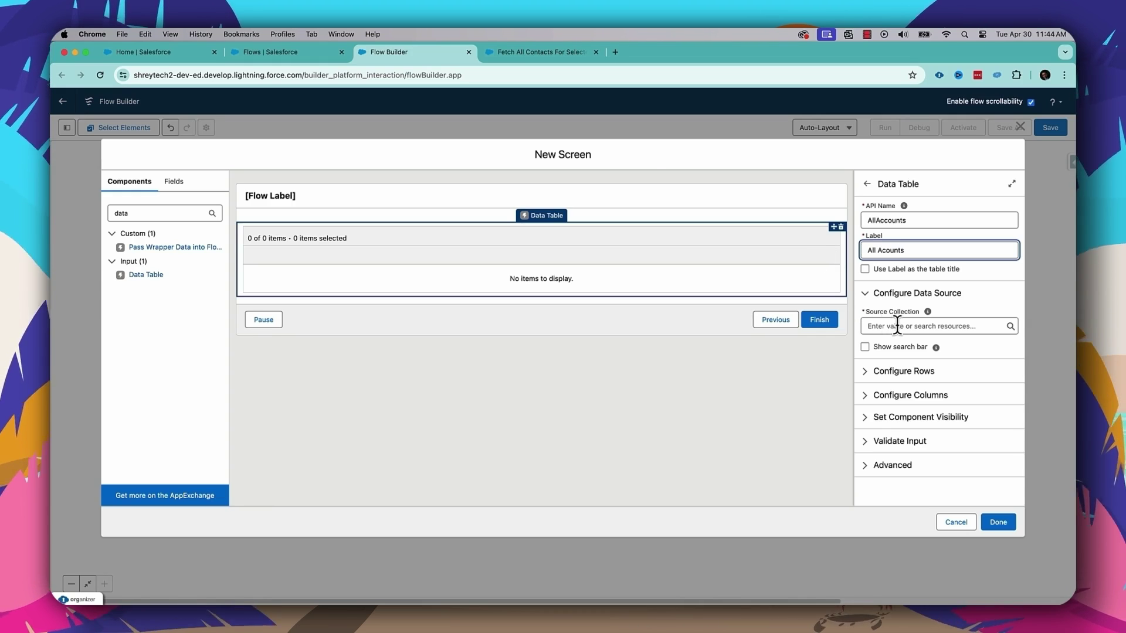
Set the data table's source collection to Accounts from Get_All_Active_Accounts and its row selection mode to Single.
{"action": "left_click", "coordinate": [898, 326]}
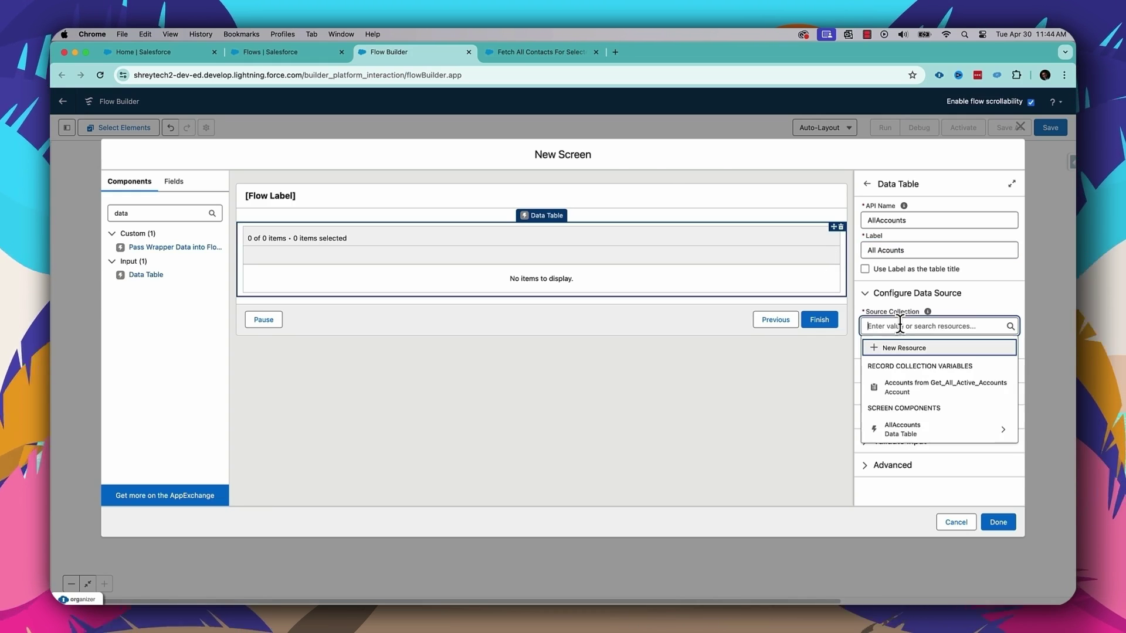
{"action": "left_click", "coordinate": [927, 392]}
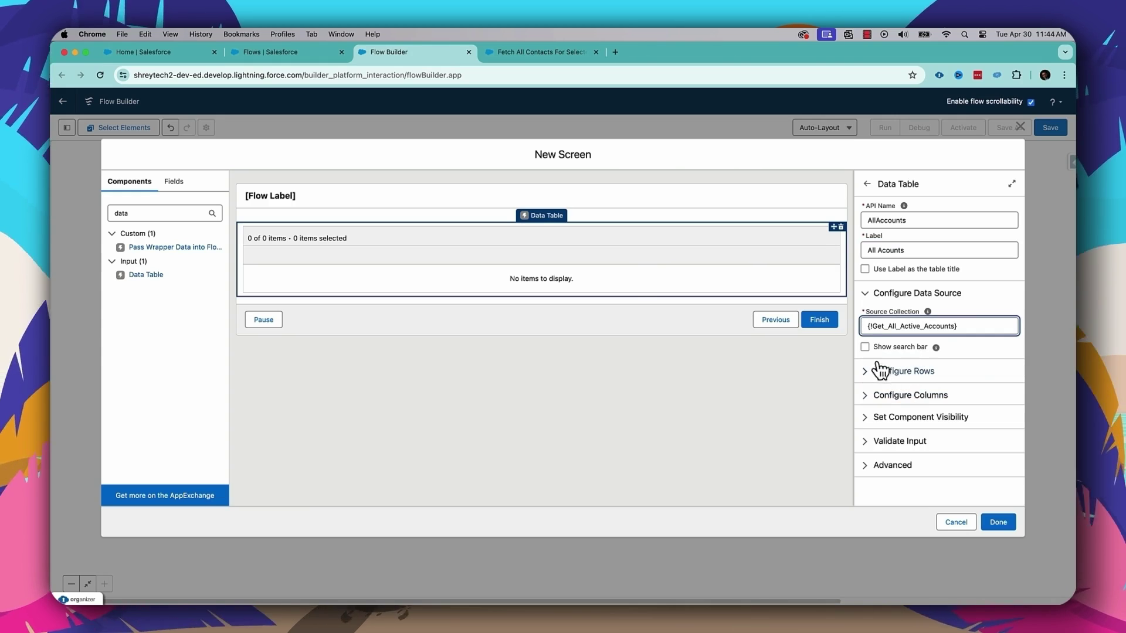
{"action": "left_click", "coordinate": [865, 376]}
{"action": "scroll", "coordinate": [894, 371], "scroll_direction": "down", "scroll_amount": 4}
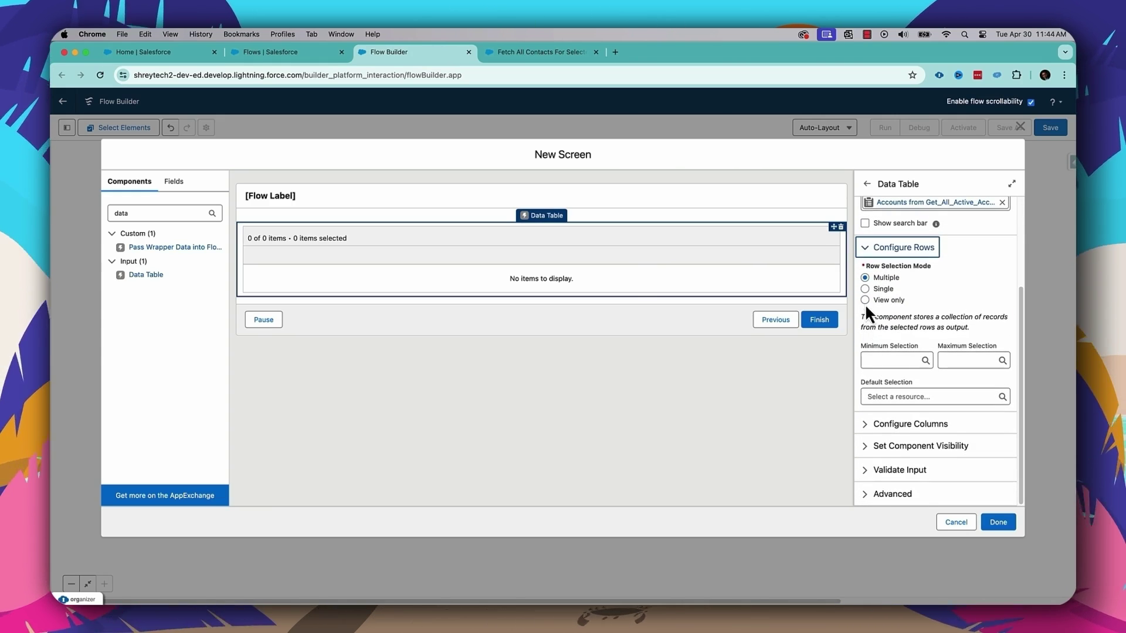
{"action": "left_click", "coordinate": [864, 291]}
{"action": "left_click", "coordinate": [868, 264]}
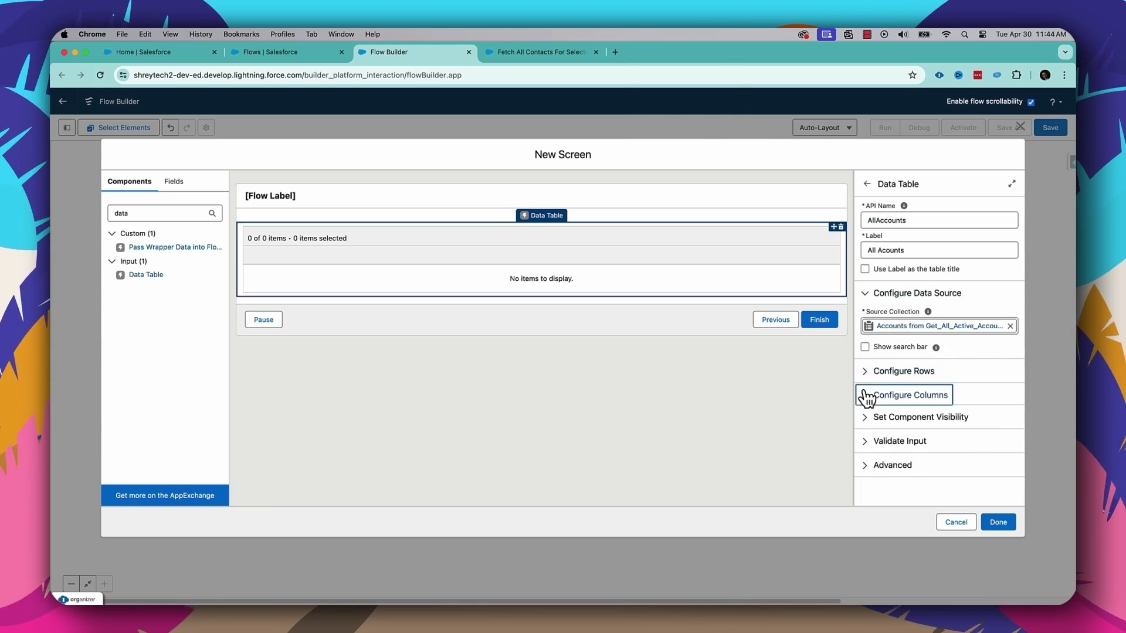
Configure the data table's first column with the AccountNumber source field.
{"action": "left_click", "coordinate": [866, 395]}
{"action": "left_click", "coordinate": [903, 309]}
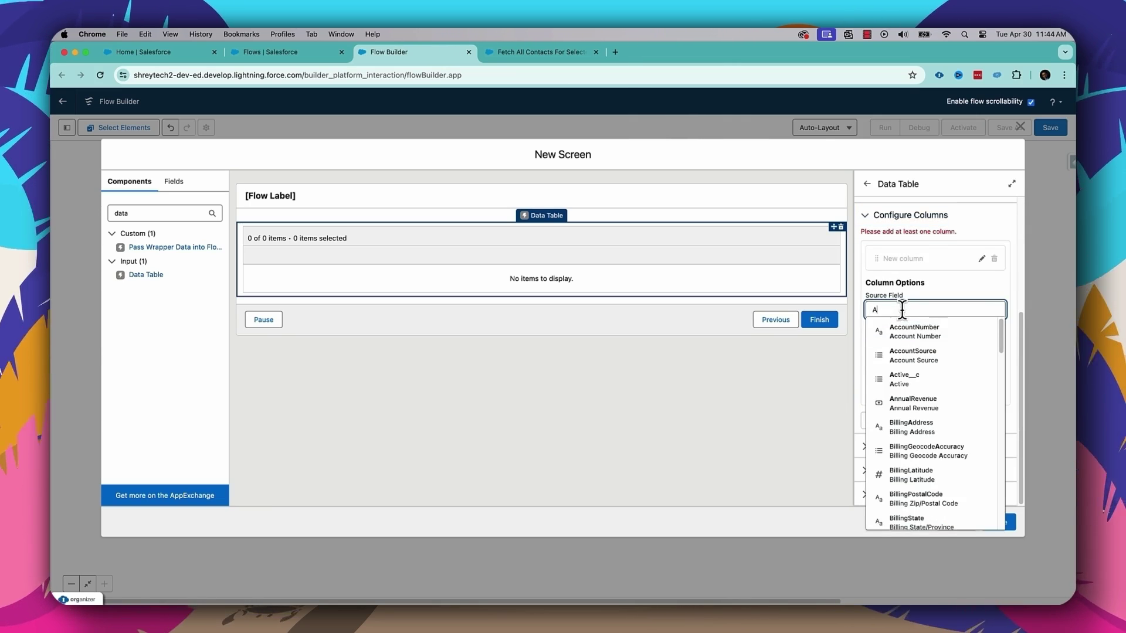
{"action": "type", "text": "AccountN"}
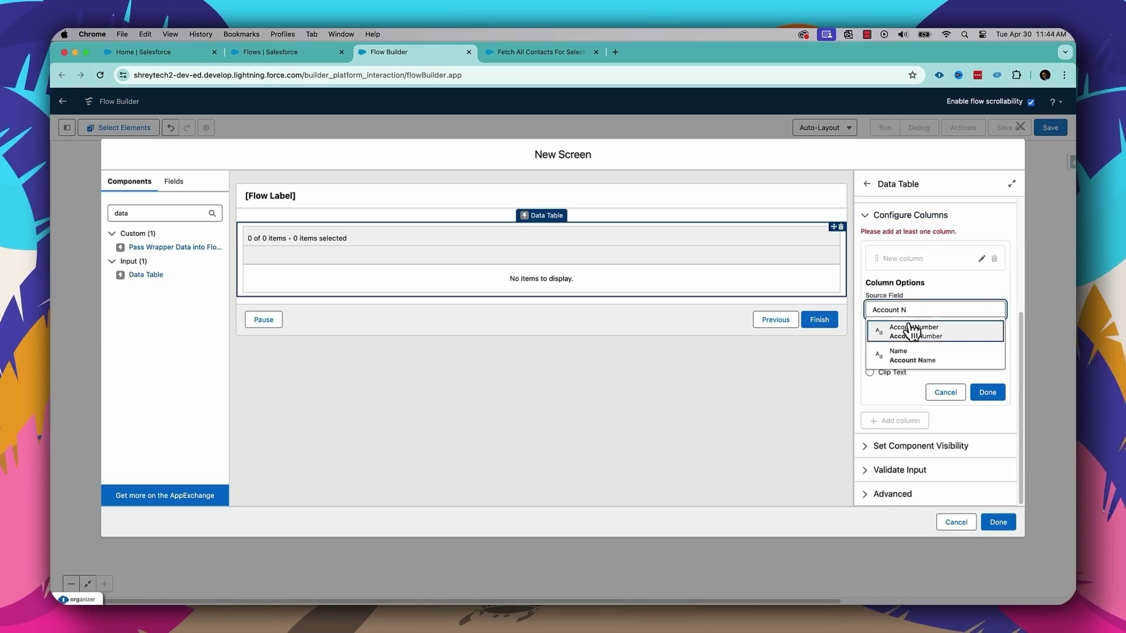
{"action": "left_click", "coordinate": [898, 330]}
{"action": "left_click", "coordinate": [988, 392]}
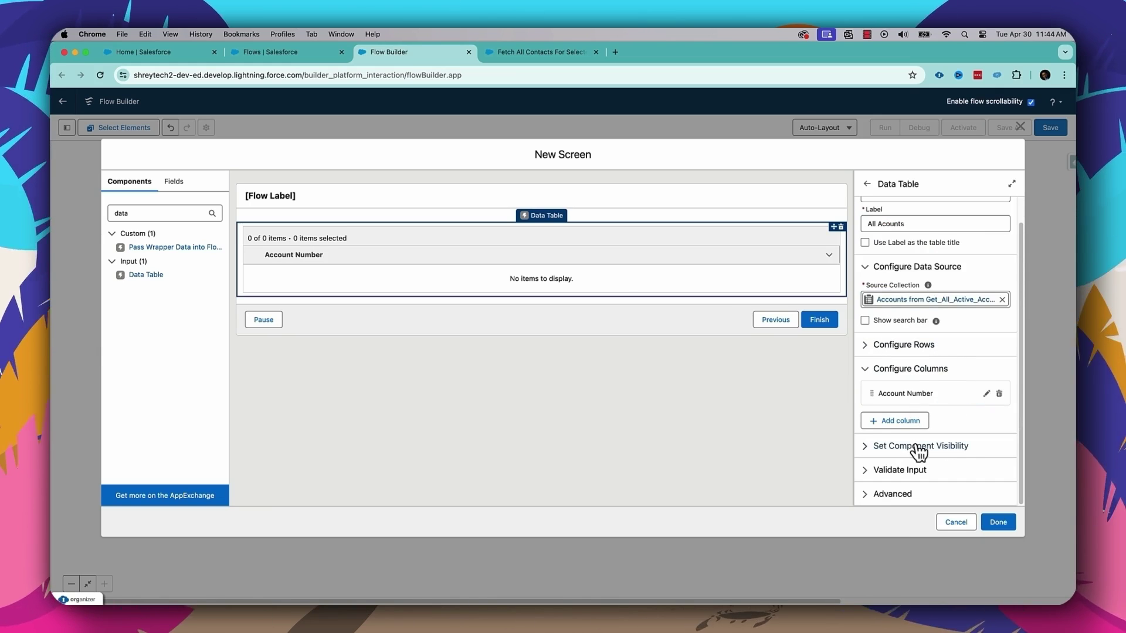
Add a second data table column that uses the account's Name source field.
{"action": "left_click", "coordinate": [900, 421]}
{"action": "left_click", "coordinate": [908, 478]}
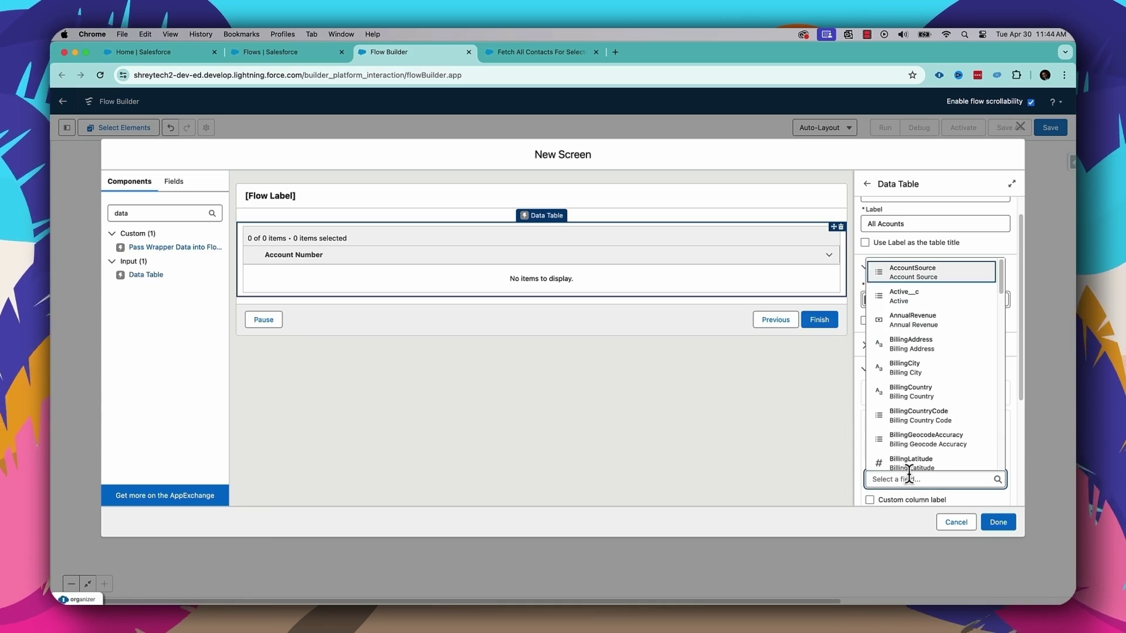
{"action": "type", "text": "Name"}
{"action": "left_click", "coordinate": [933, 456]}
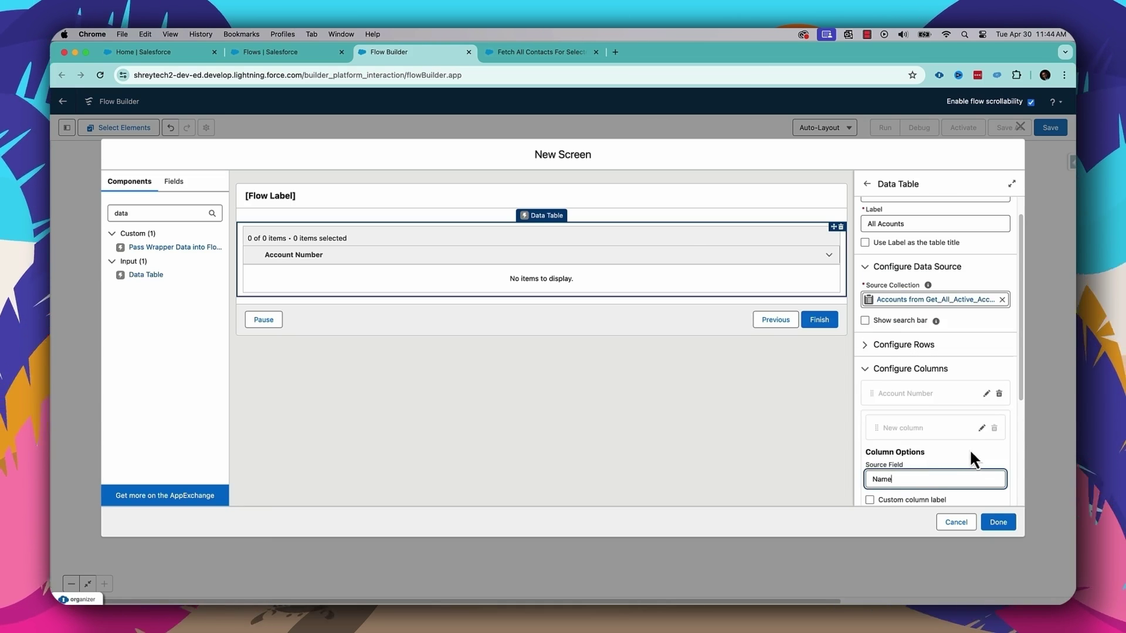
{"action": "scroll", "coordinate": [974, 457], "scroll_direction": "down", "scroll_amount": 5}
{"action": "left_click", "coordinate": [996, 388]}
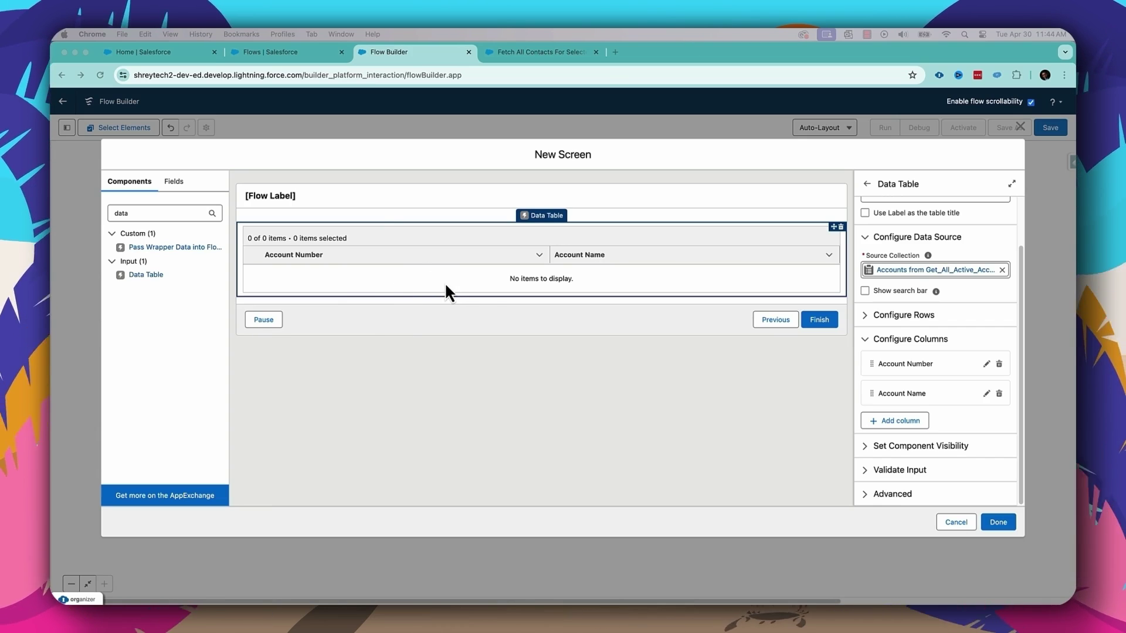
Add an Action Button (Beta) component below the data table, with API name FetchContacts and label "Fetch All Contacts".
{"action": "double_click", "coordinate": [156, 213]}
{"action": "type", "text": "Ac"}
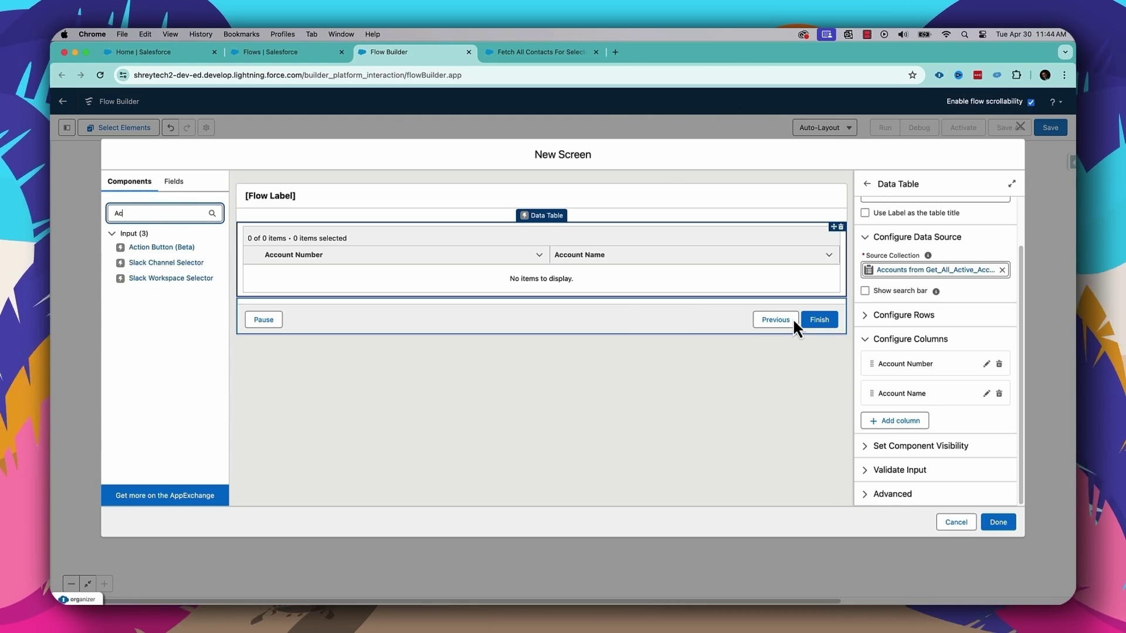
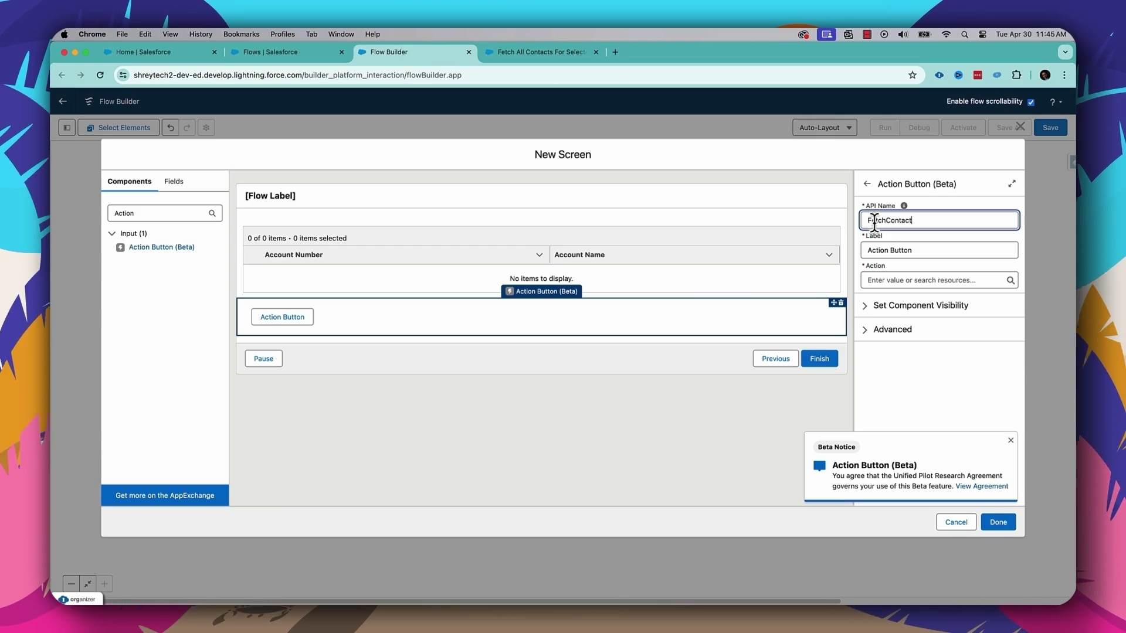
{"action": "key", "text": "Tab"}
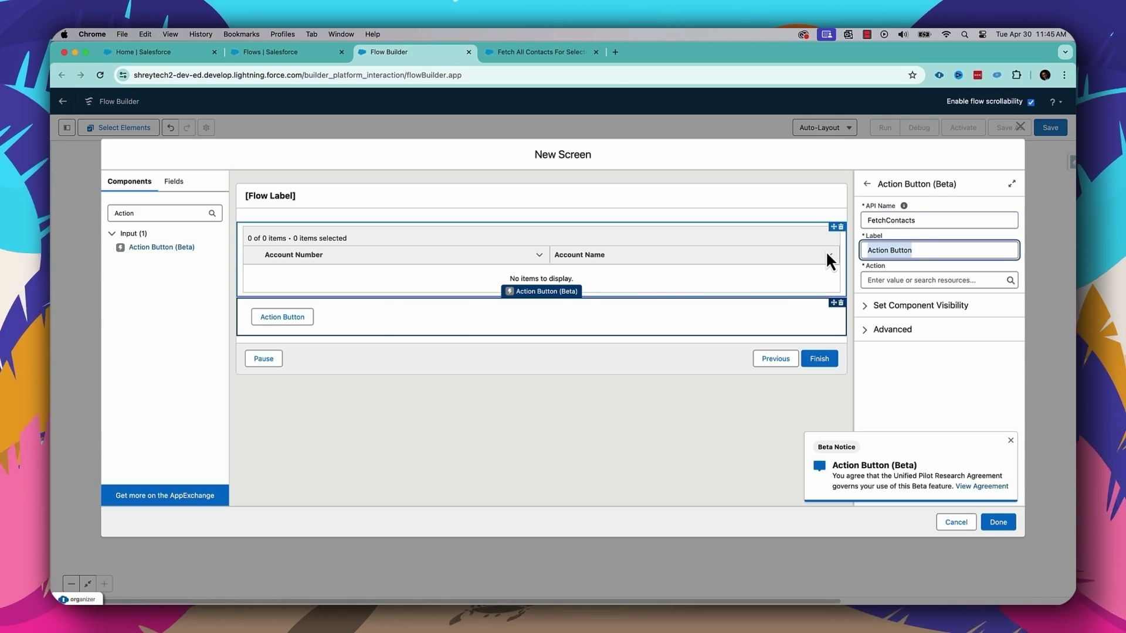
{"action": "type", "text": "Fetch All Contacts"}
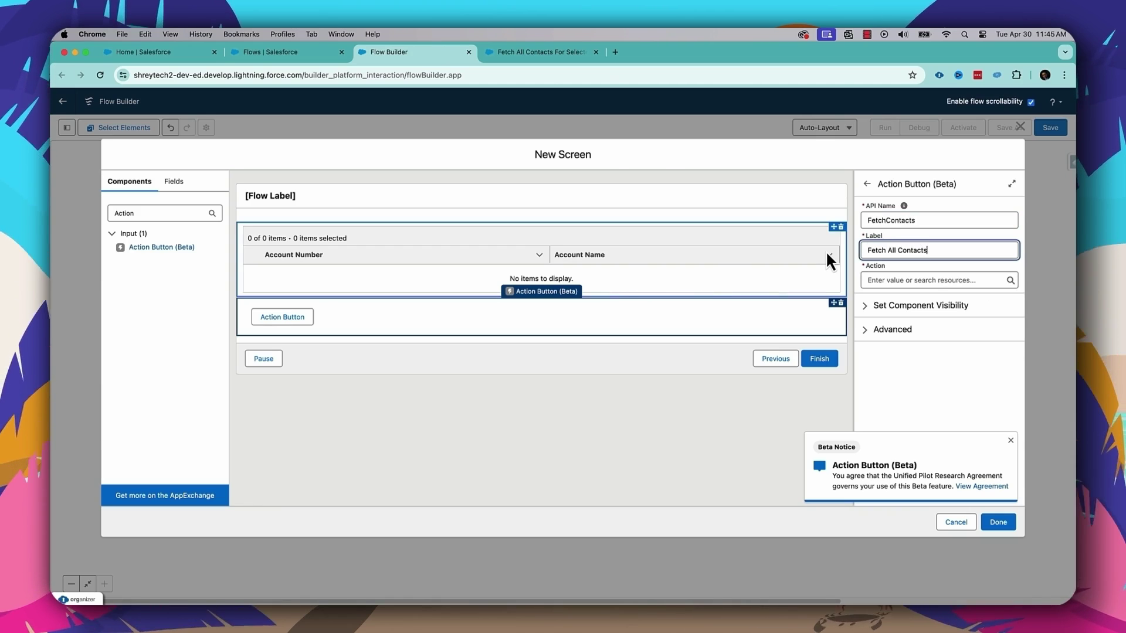
{"action": "key", "text": "Tab"}
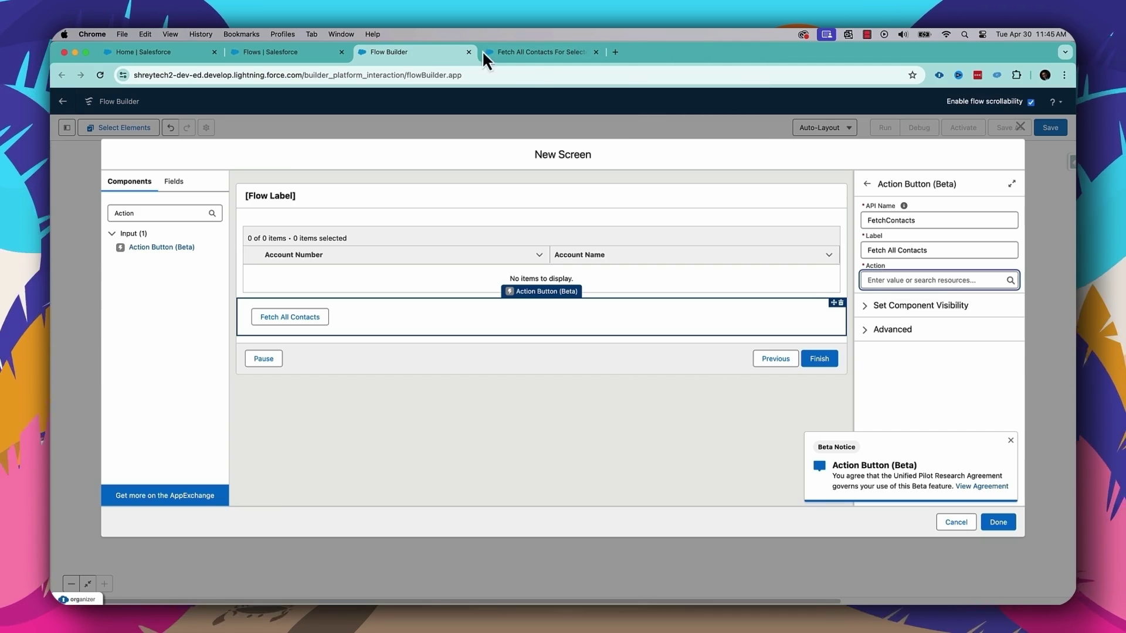
Assign the autolaunched flow Fetch All Contacts For Selected Account as the action button's action and dismiss the beta notice.
{"action": "left_click", "coordinate": [543, 53]}
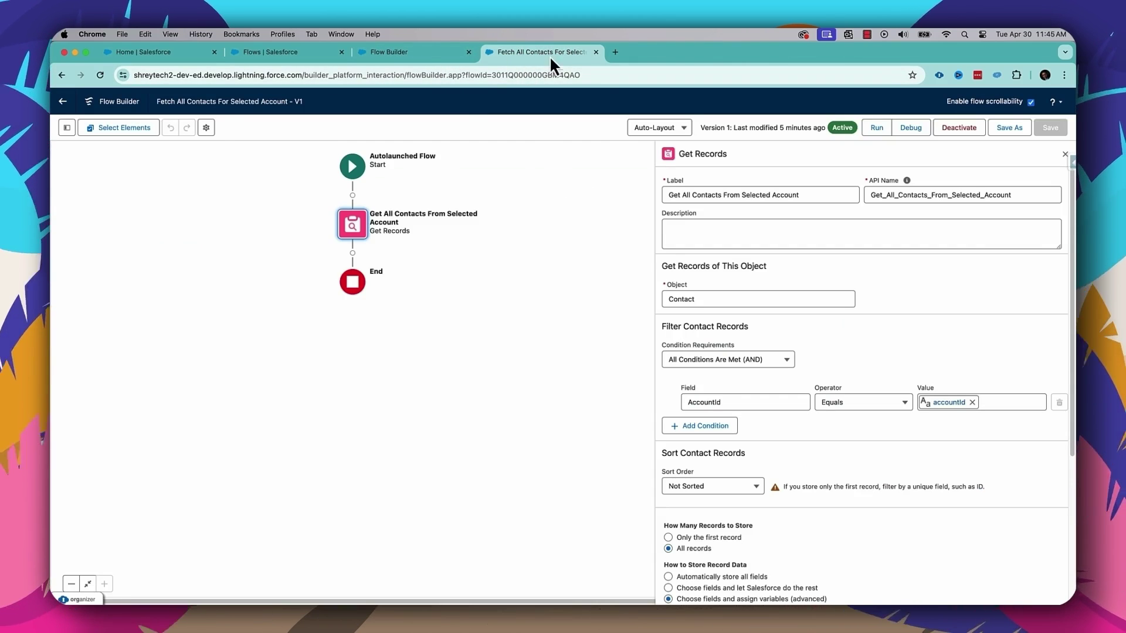
{"action": "left_click", "coordinate": [415, 54]}
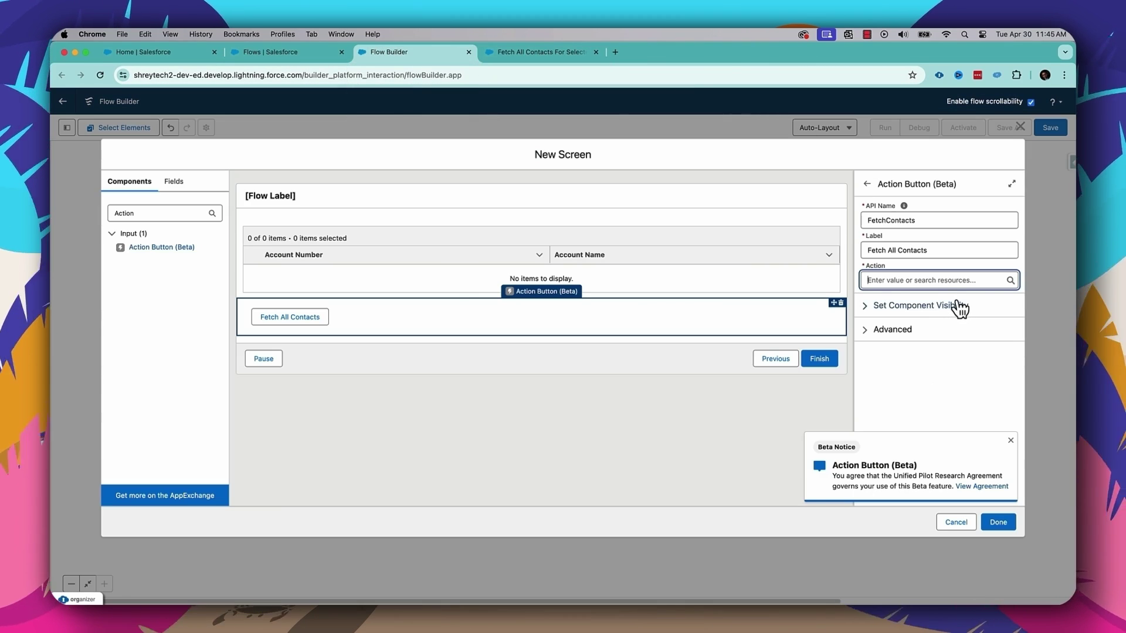
{"action": "type", "text": "Fetc"}
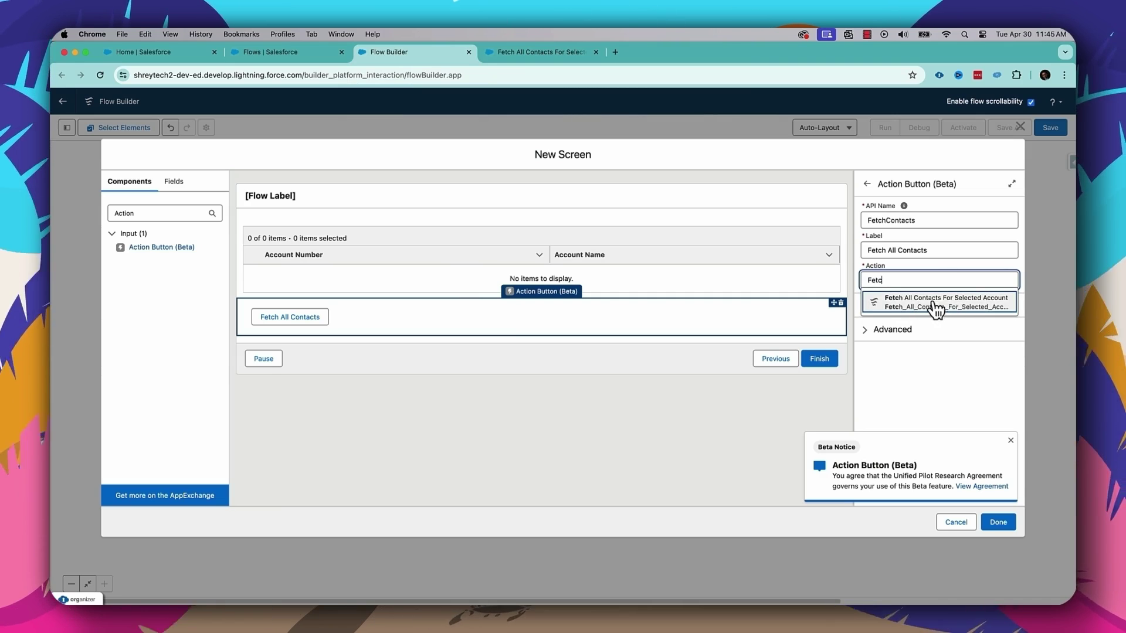
{"action": "left_click", "coordinate": [958, 302]}
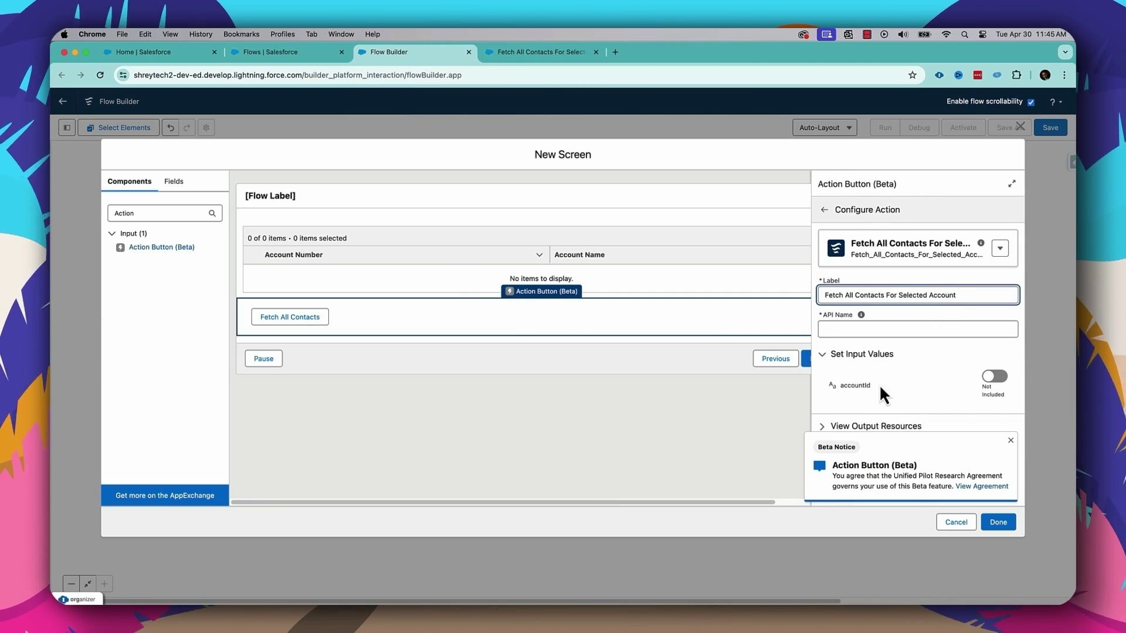
{"action": "left_click", "coordinate": [1010, 441]}
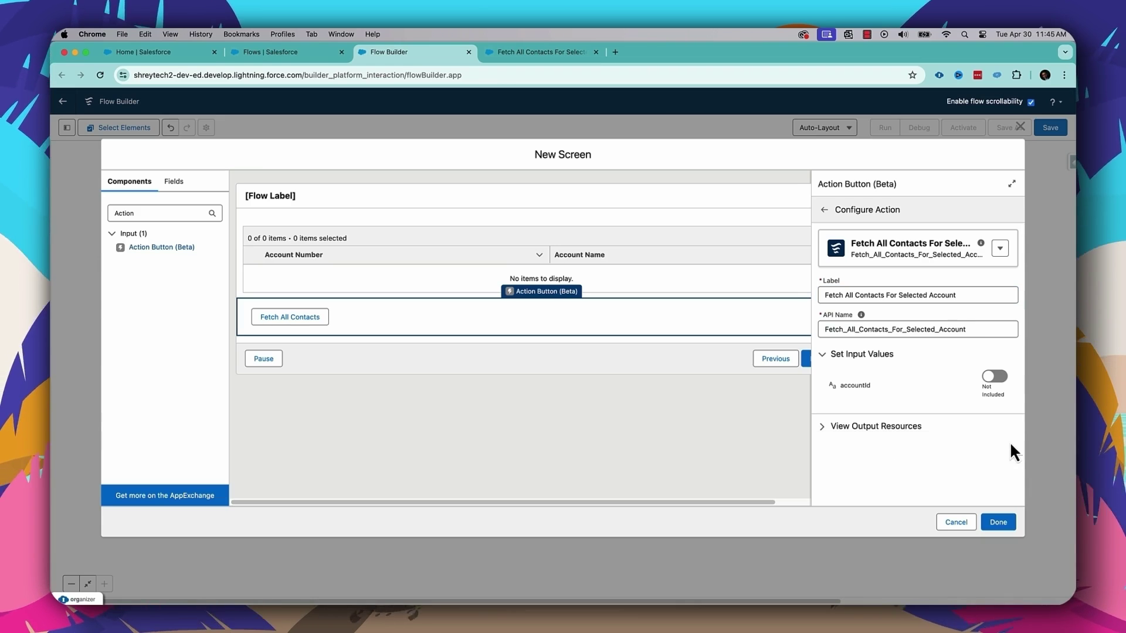
Include the action's accountId input, set it to the Id of the AllAccounts first selected row, and finish the screen.
{"action": "left_click", "coordinate": [998, 378]}
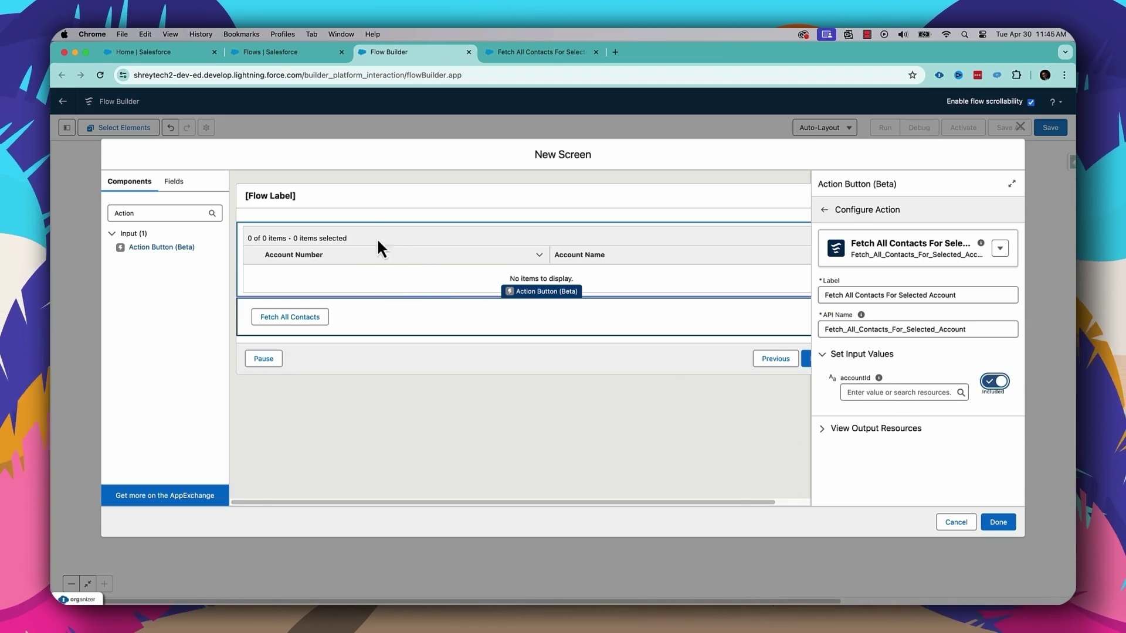
{"action": "left_click", "coordinate": [893, 392]}
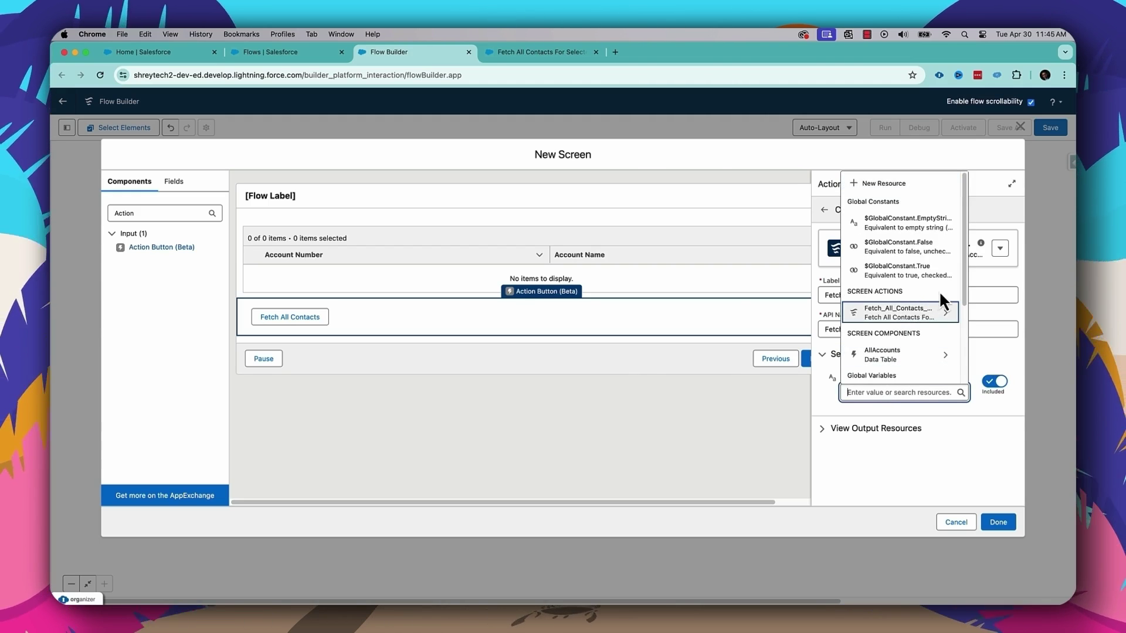
{"action": "left_click_drag", "start_coordinate": [963, 279], "coordinate": [967, 315]}
{"action": "left_click", "coordinate": [912, 311]}
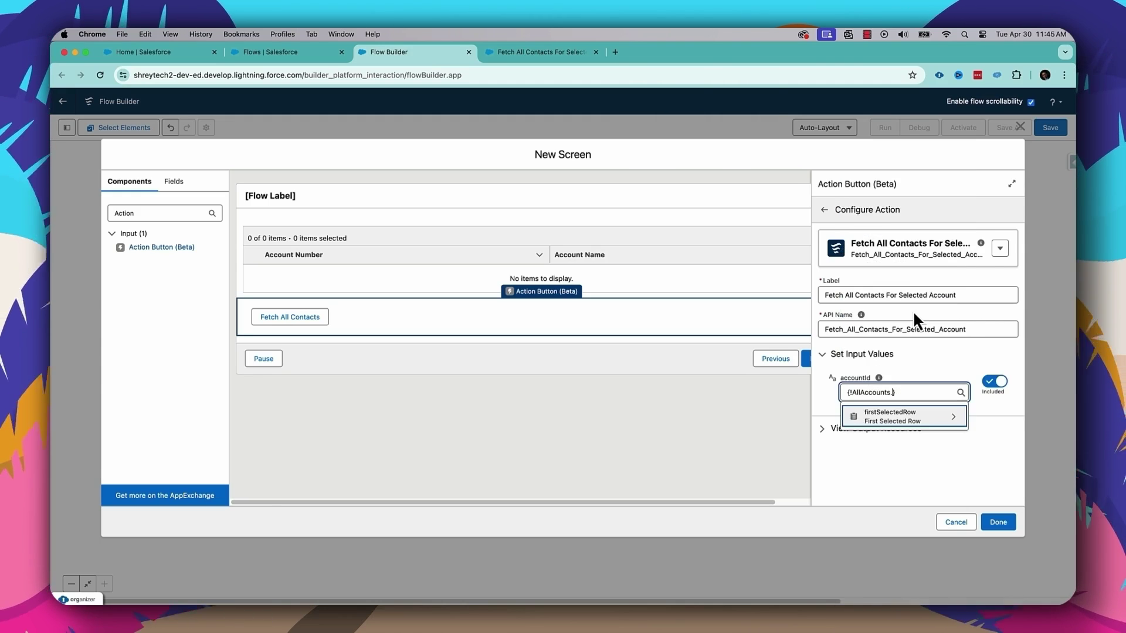
{"action": "left_click", "coordinate": [916, 417]}
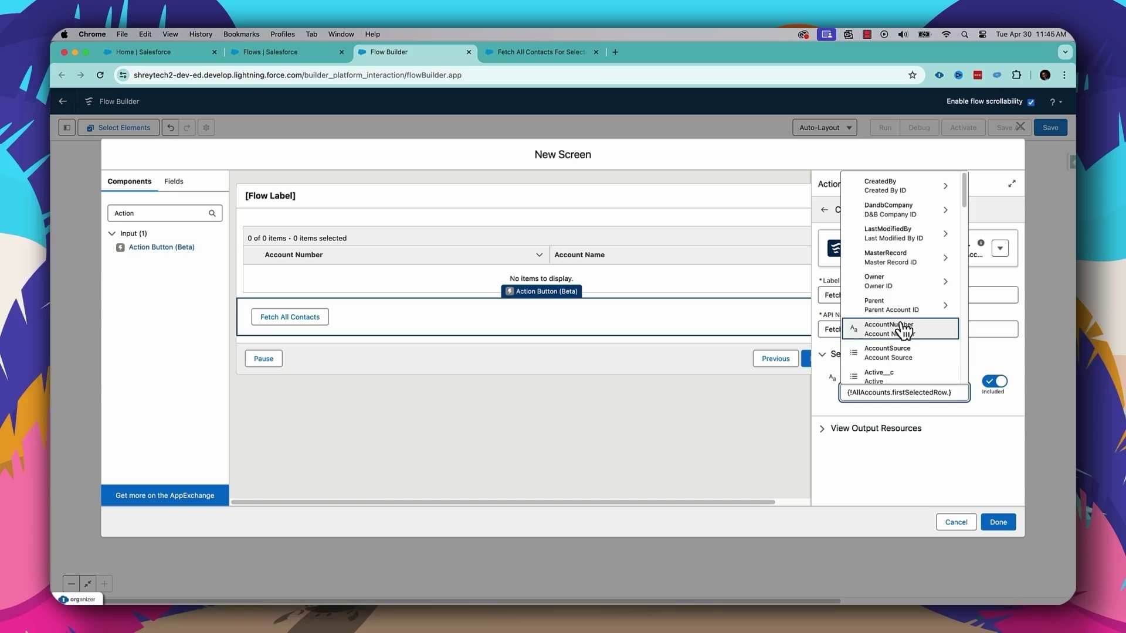
{"action": "scroll", "coordinate": [906, 340], "scroll_direction": "down", "scroll_amount": 3}
{"action": "type", "text": "Id"}
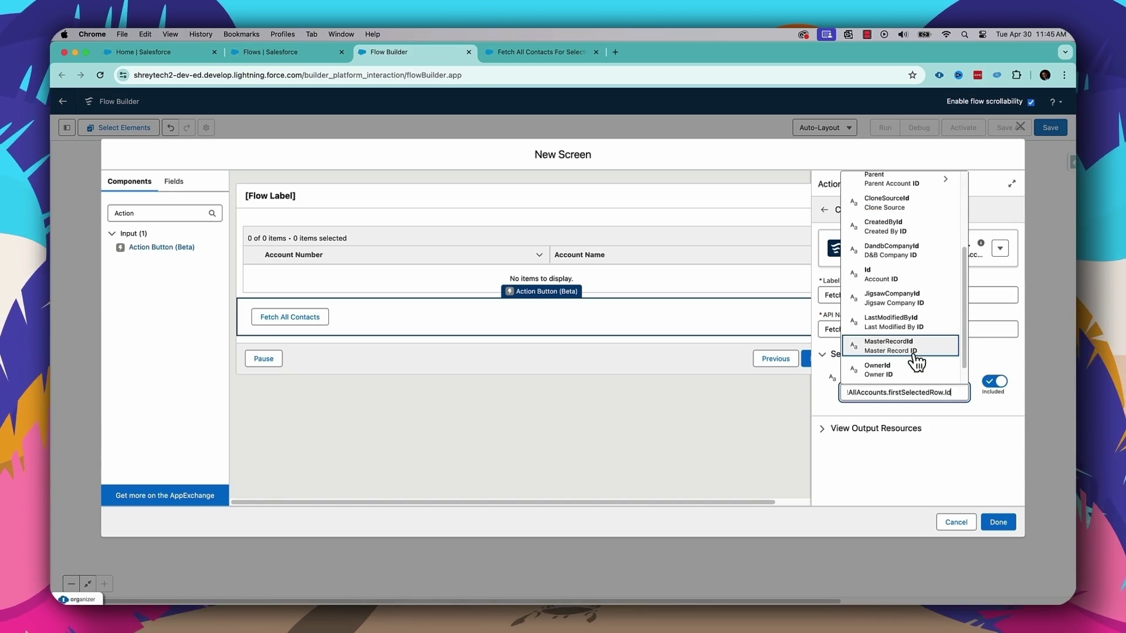
{"action": "left_click", "coordinate": [889, 279]}
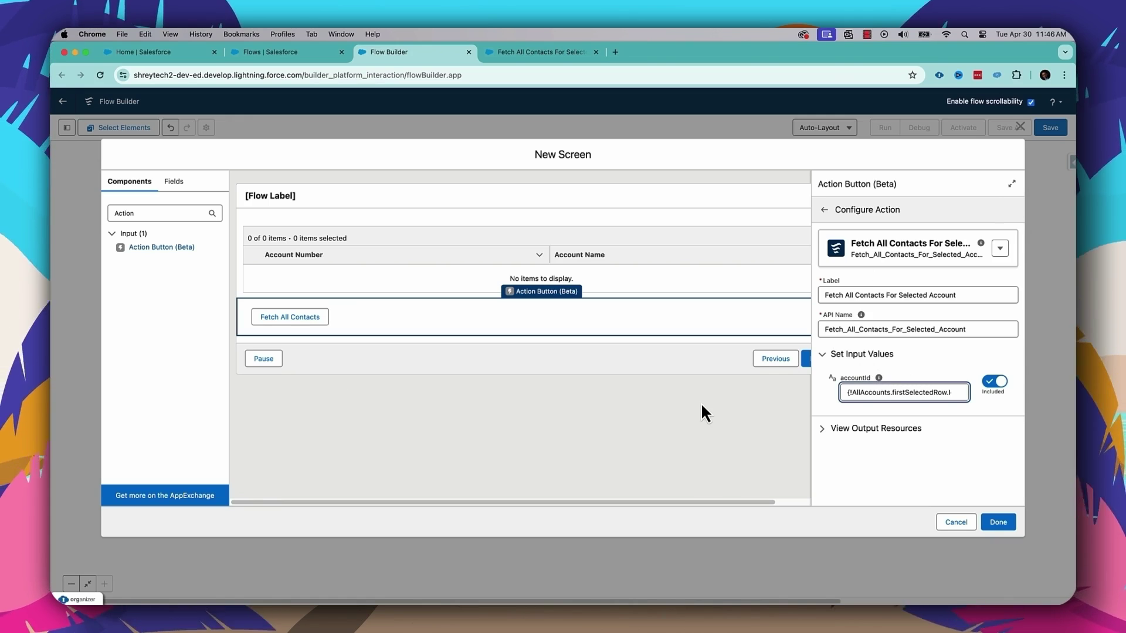
{"action": "left_click", "coordinate": [998, 522]}
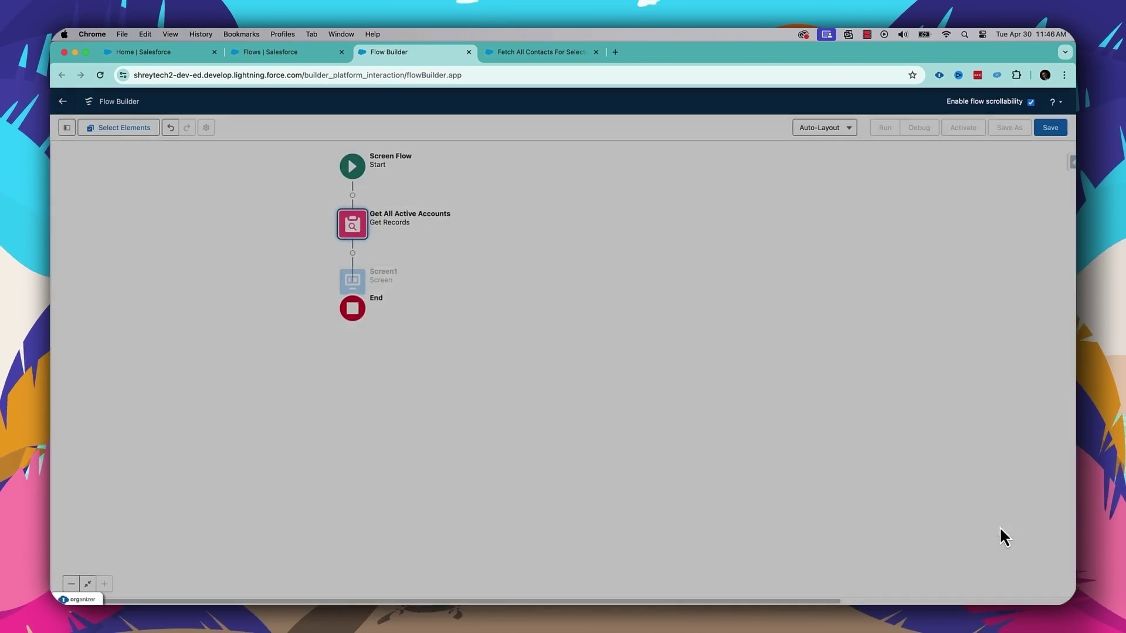
Reopen Screen1 for editing and add a Data Table component below the Fetch All Contacts button.
{"action": "left_click", "coordinate": [353, 281]}
{"action": "left_click", "coordinate": [353, 281]}
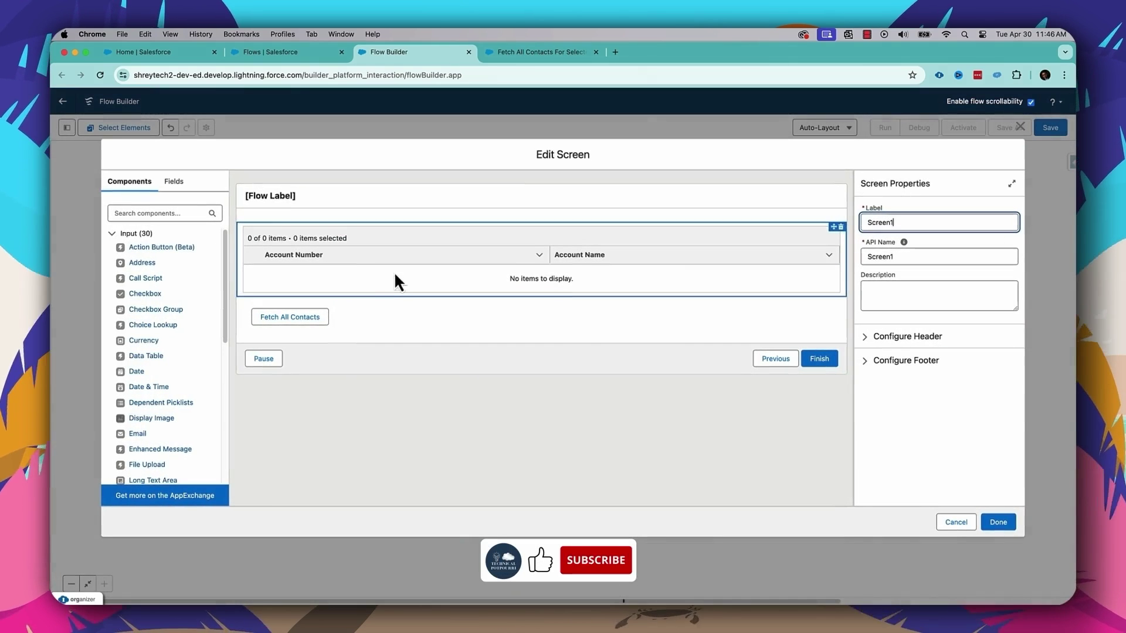
{"action": "left_click", "coordinate": [152, 213]}
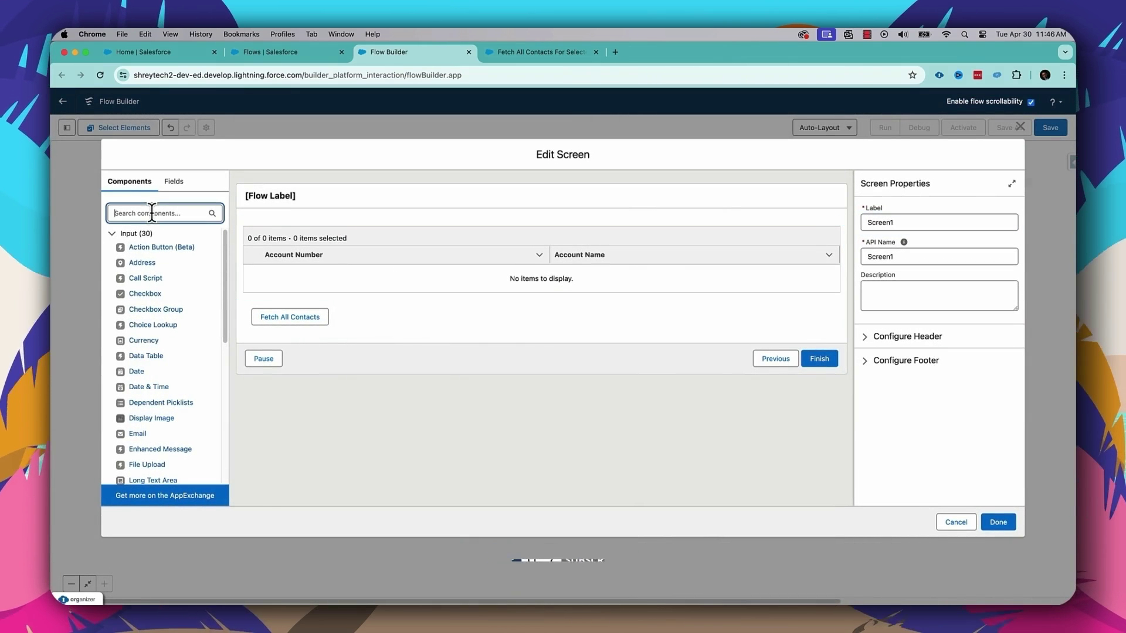
{"action": "type", "text": "data"}
{"action": "left_click_drag", "start_coordinate": [146, 276], "coordinate": [300, 339]}
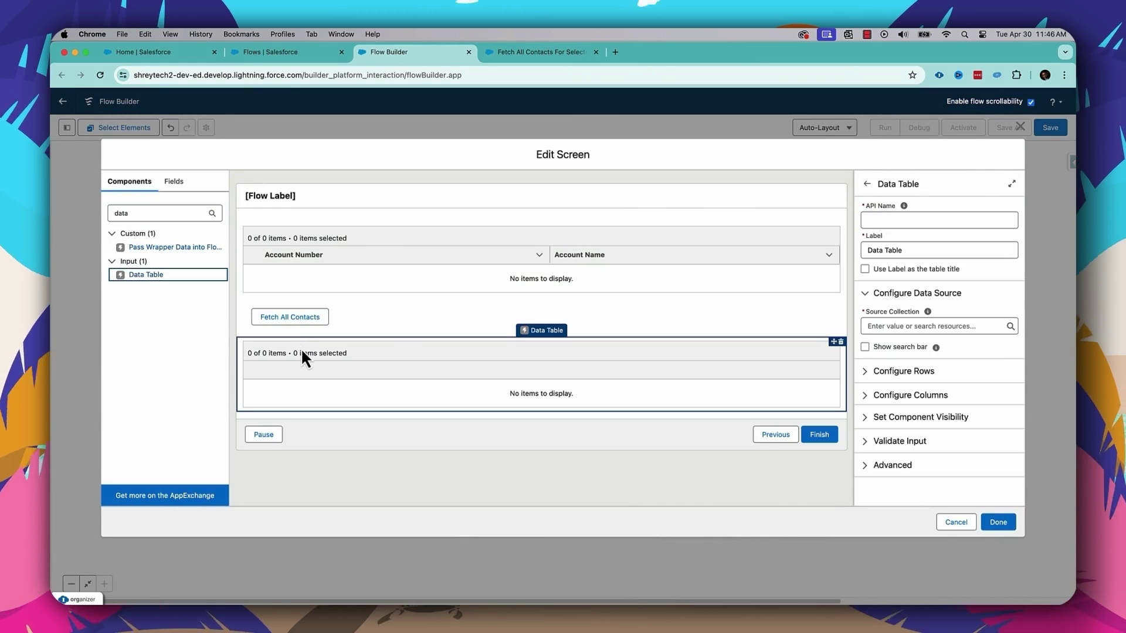
Give the new data table the API name AllContacts and the label "All Contacts".
{"action": "left_click", "coordinate": [916, 218]}
{"action": "type", "text": "All"}
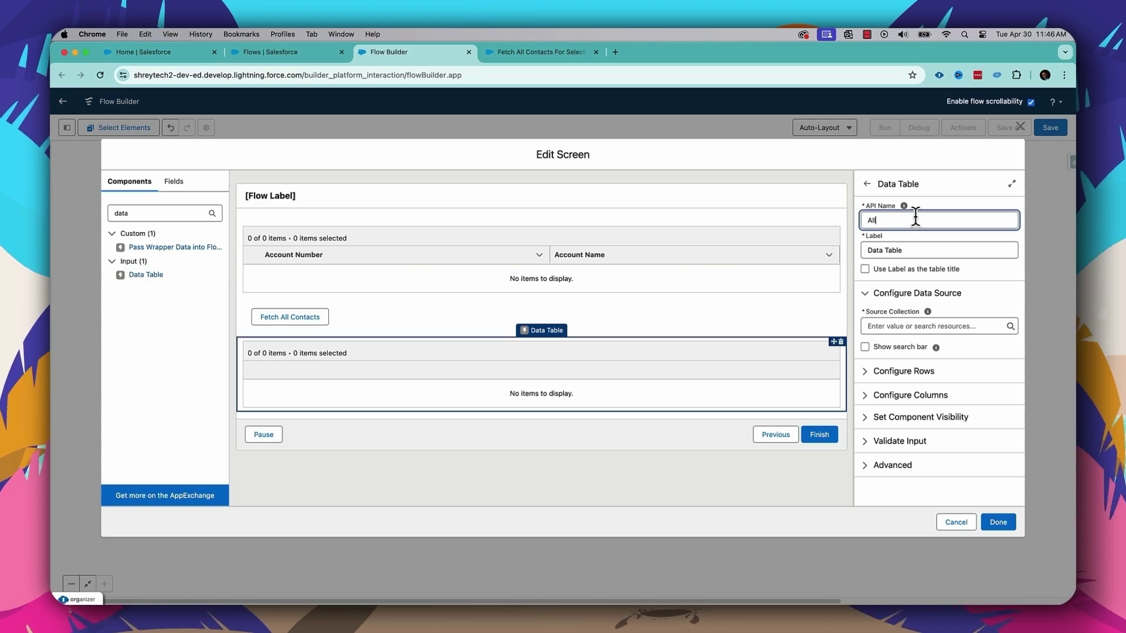
{"action": "type", "text": "Contacts"}
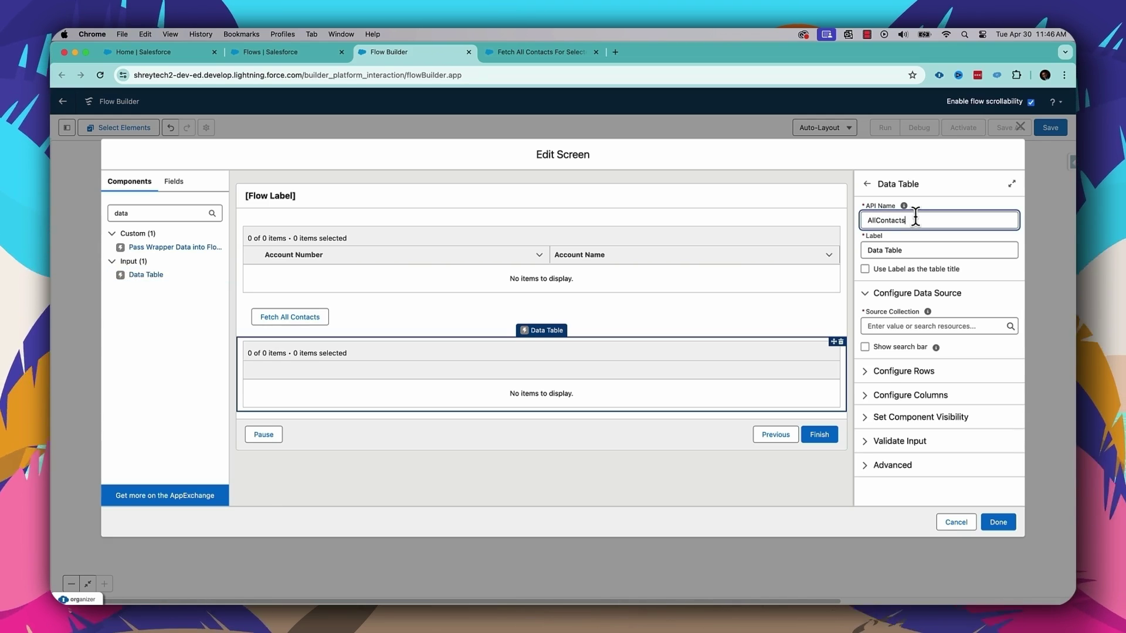
{"action": "triple_click", "coordinate": [948, 252]}
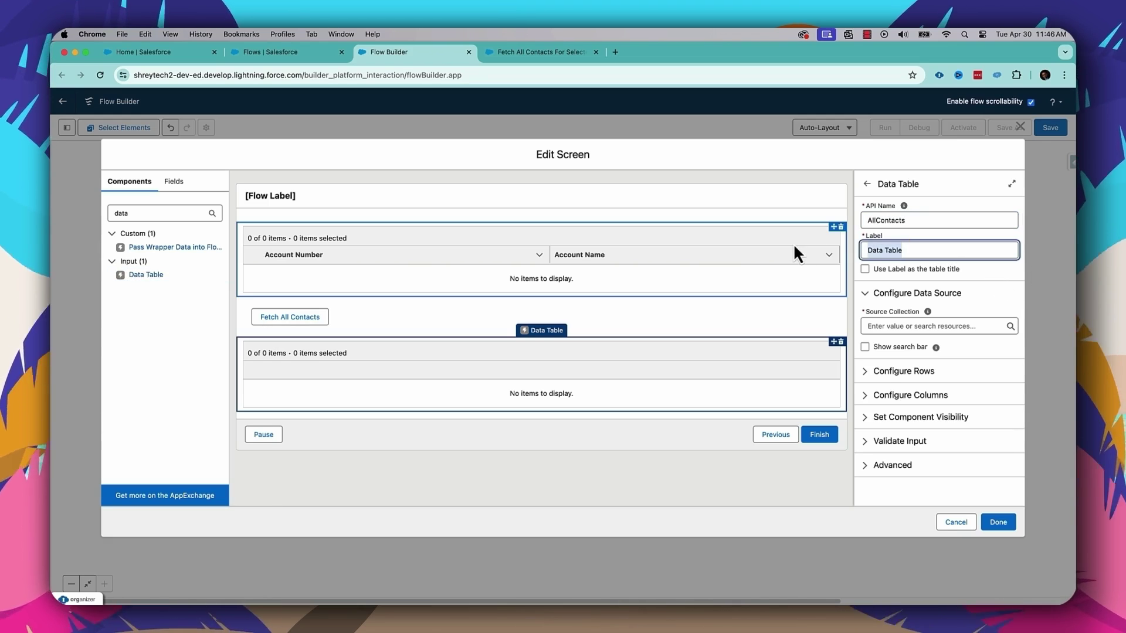
{"action": "type", "text": "All Cibat"}
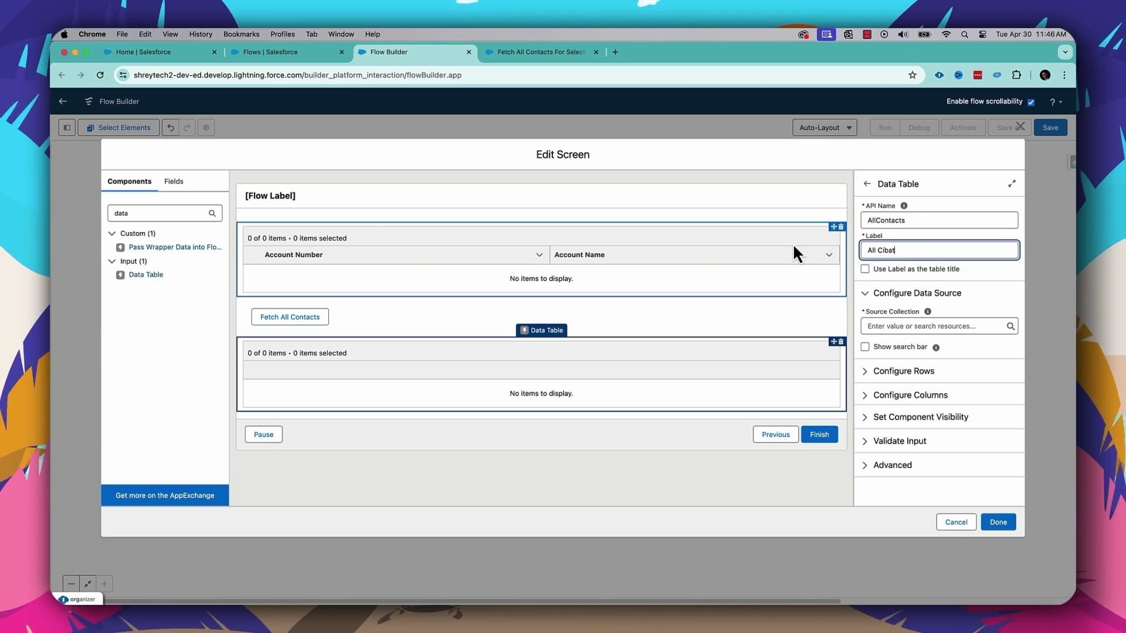
{"action": "key", "text": "BackSpace"}
{"action": "key", "text": "BackSpace"}
{"action": "type", "text": "ontacts"}
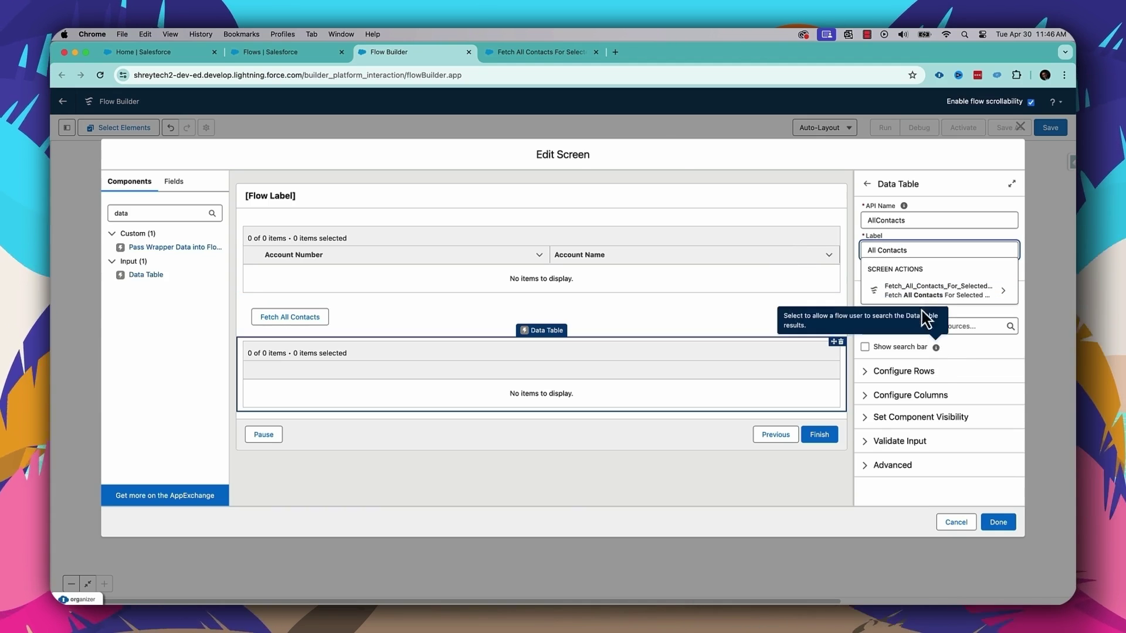
{"action": "left_click", "coordinate": [853, 222]}
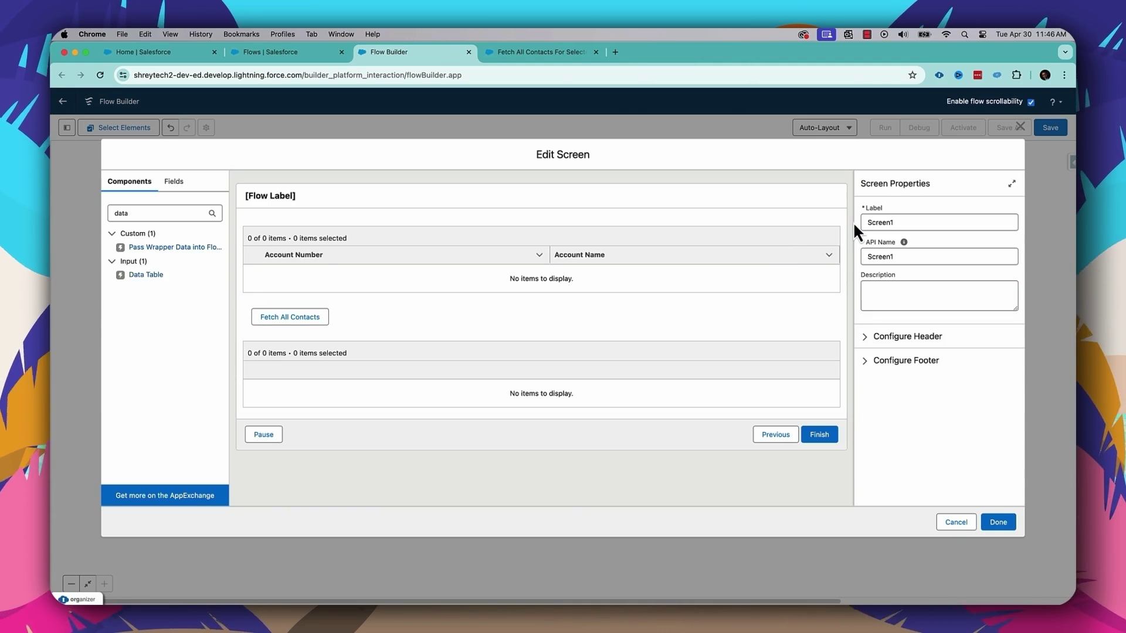
Set the All Contacts table's source collection to the collection in the Results of Fetch_All_Contacts_For_Selected_Account.
{"action": "left_click", "coordinate": [340, 386]}
{"action": "left_click", "coordinate": [905, 326]}
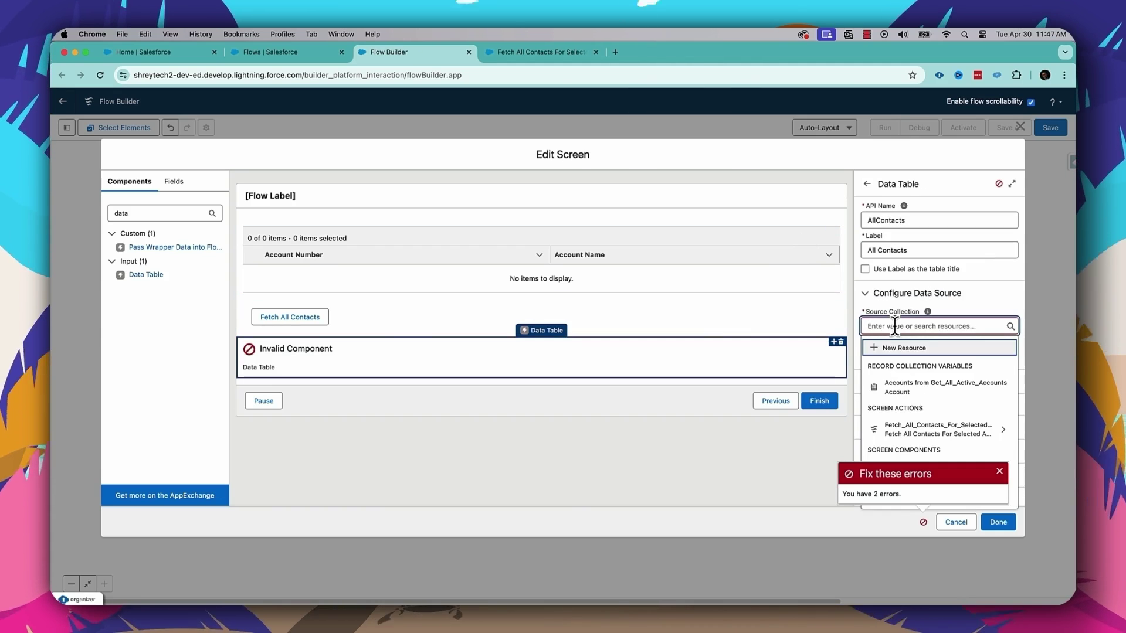
{"action": "left_click", "coordinate": [907, 428]}
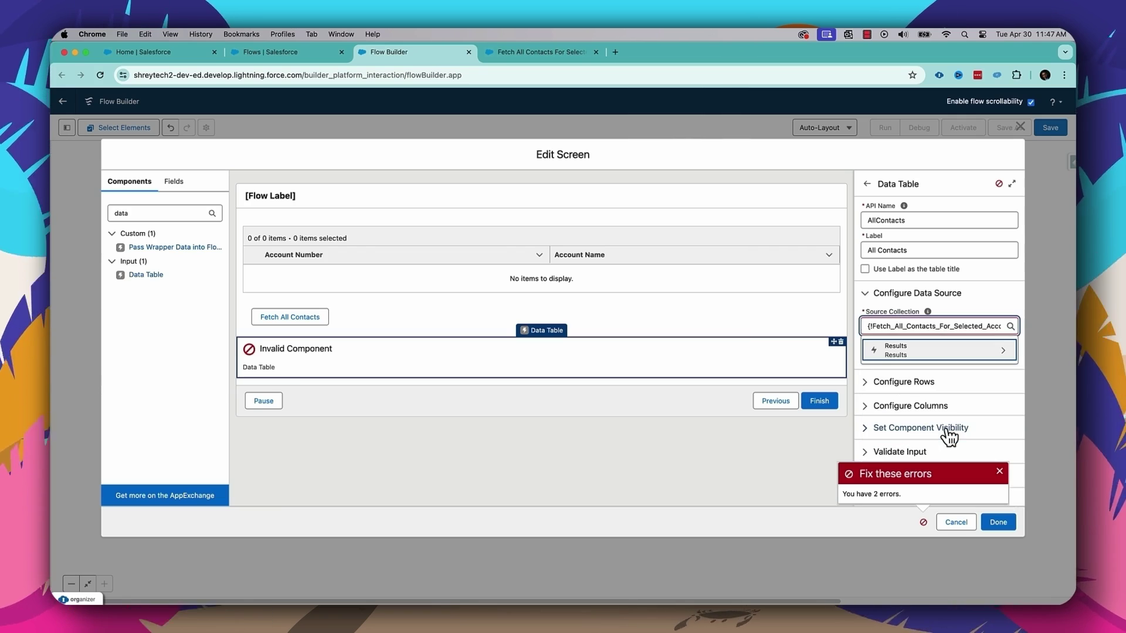
{"action": "left_click", "coordinate": [924, 352]}
{"action": "left_click", "coordinate": [921, 349]}
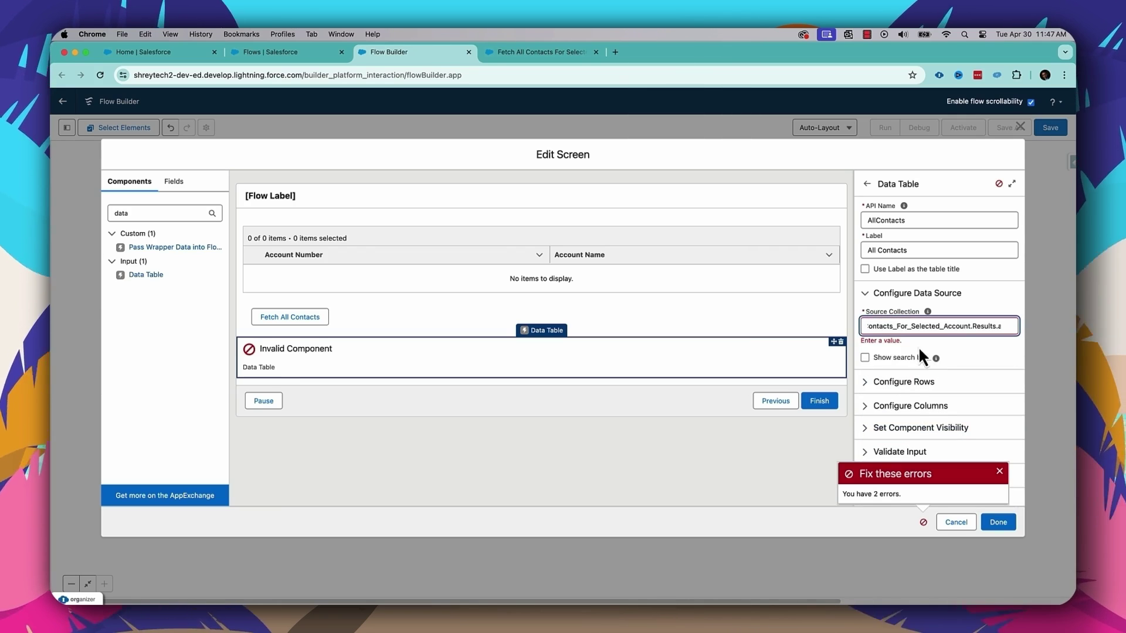
{"action": "left_click", "coordinate": [794, 480]}
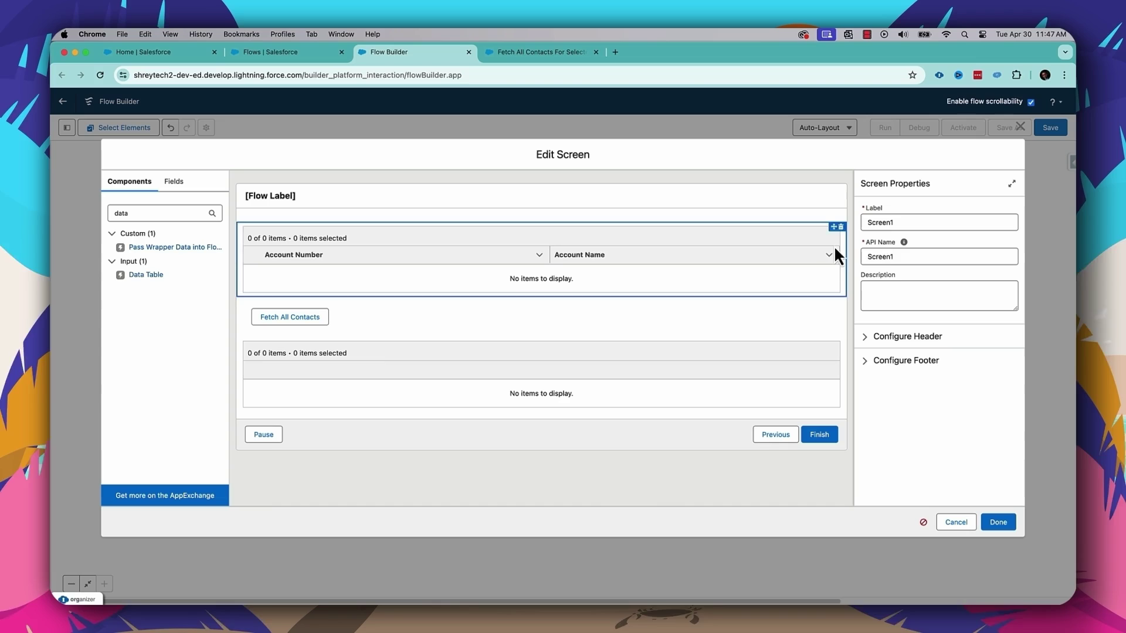
Set the All Contacts table's row selection mode to Single.
{"action": "left_click", "coordinate": [459, 347]}
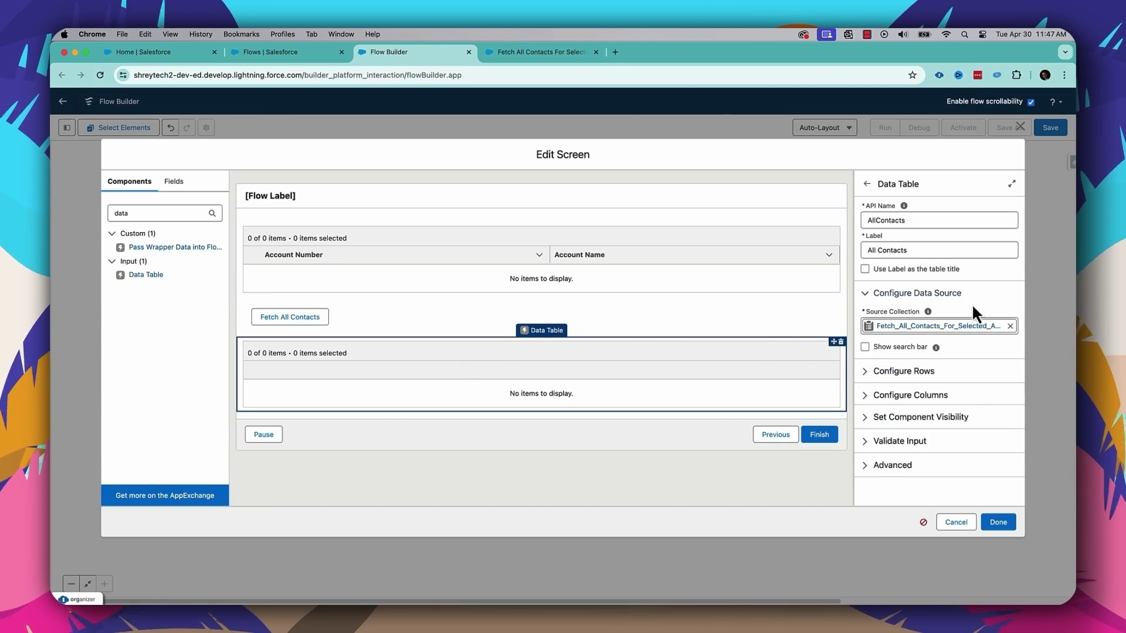
{"action": "left_click", "coordinate": [868, 373]}
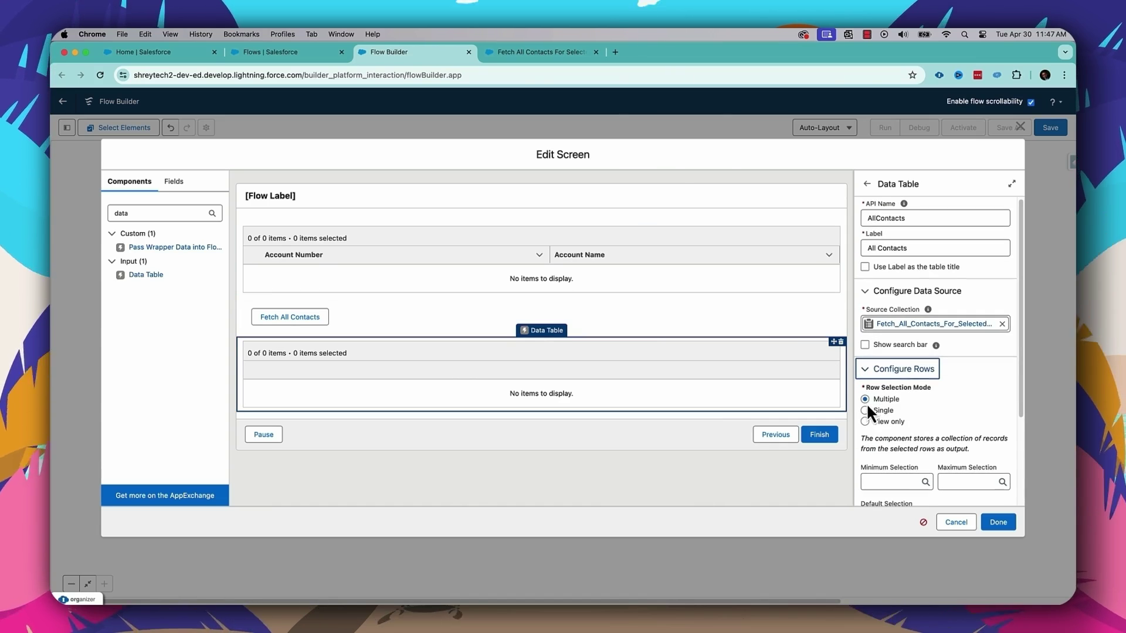
{"action": "left_click", "coordinate": [865, 411]}
{"action": "left_click", "coordinate": [873, 369]}
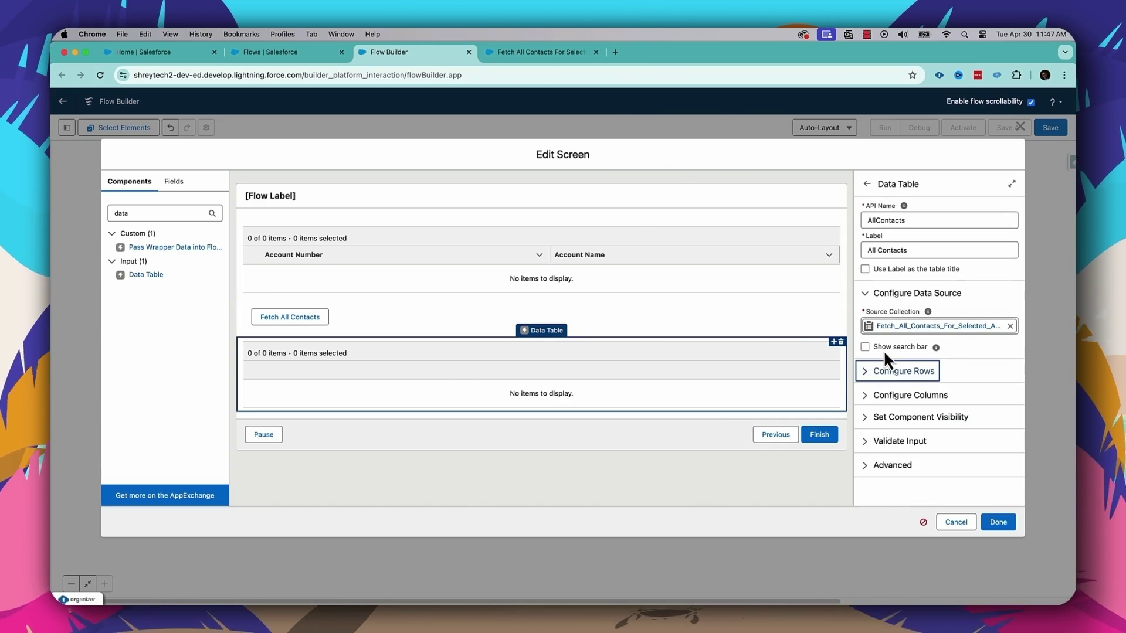
Configure the All Contacts table's first column with the contact's Name (Full Name) source field.
{"action": "left_click", "coordinate": [875, 398]}
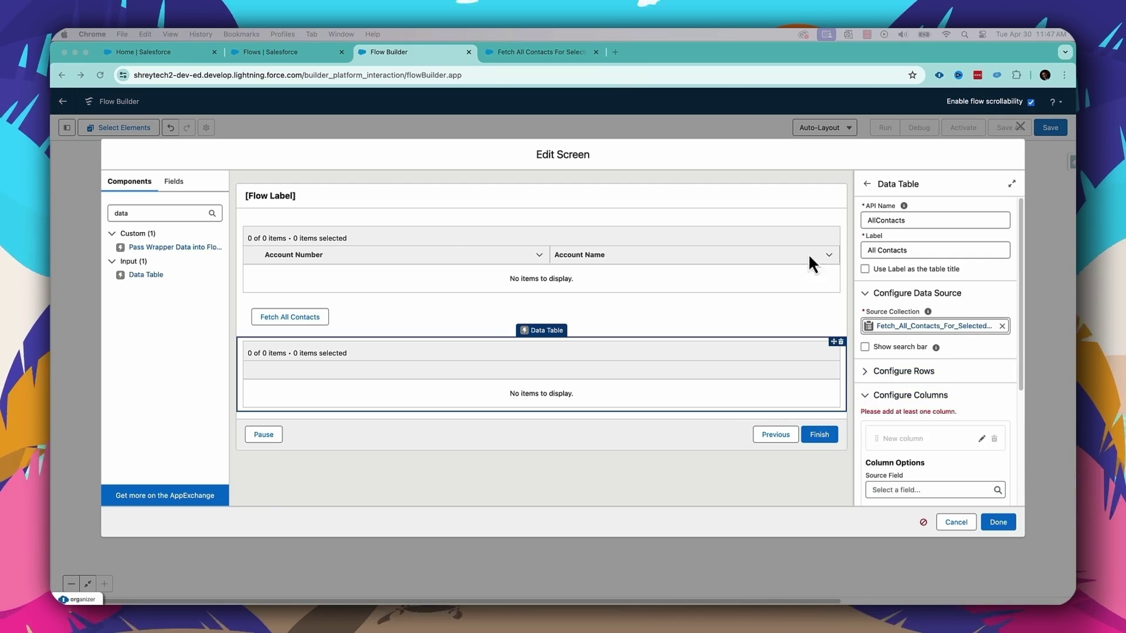
{"action": "scroll", "coordinate": [933, 443], "scroll_direction": "down", "scroll_amount": 3}
{"action": "left_click", "coordinate": [907, 365]}
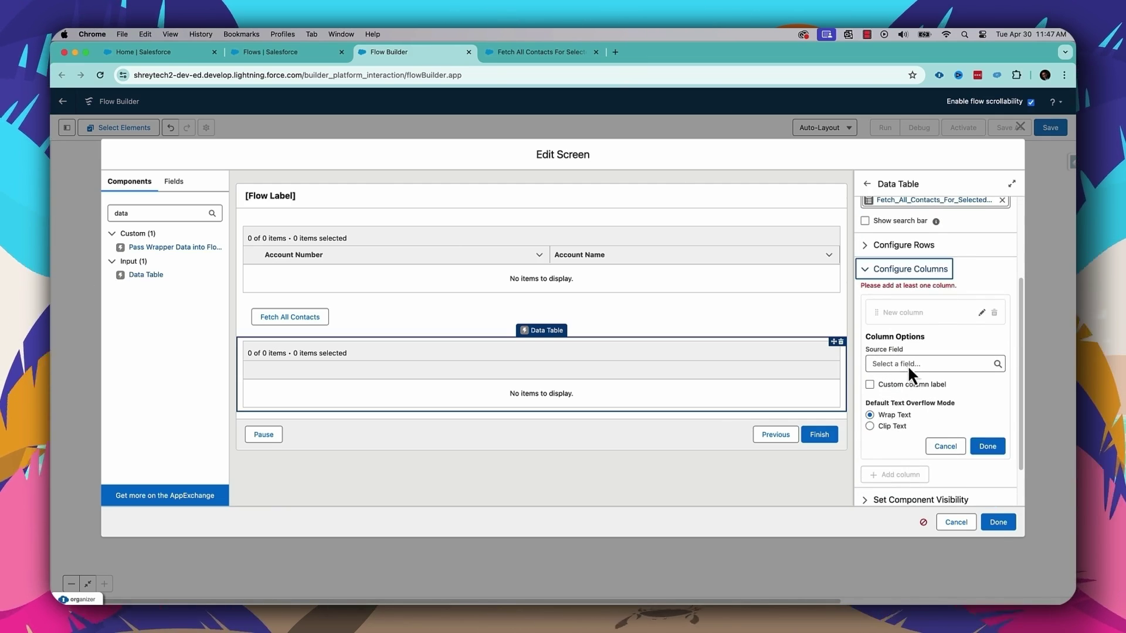
{"action": "type", "text": "Ful"}
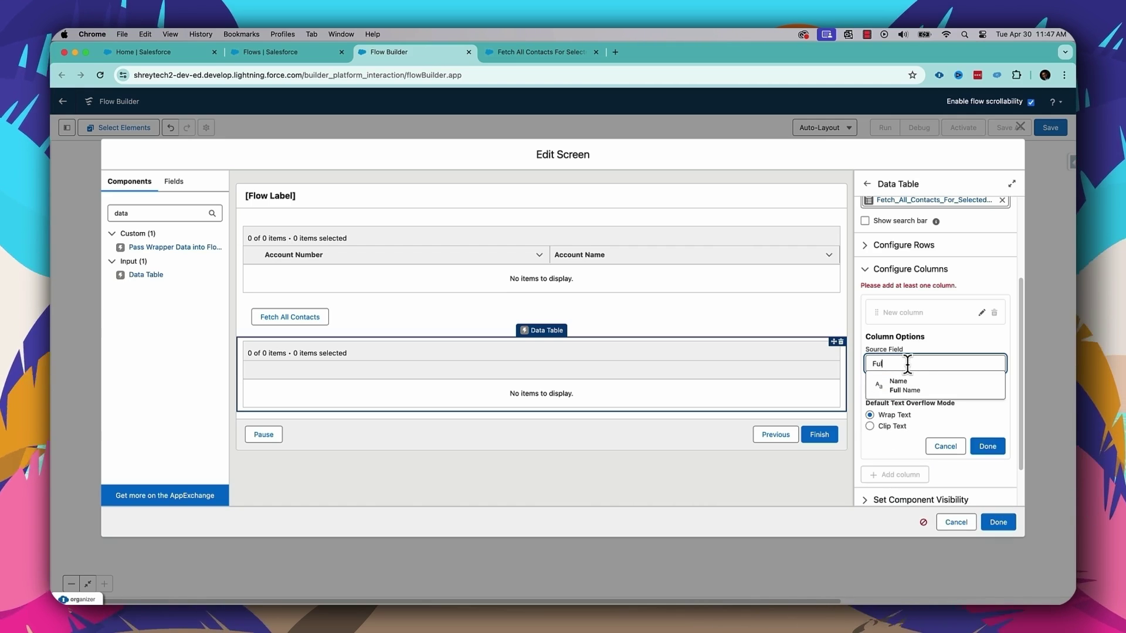
{"action": "left_click", "coordinate": [918, 387]}
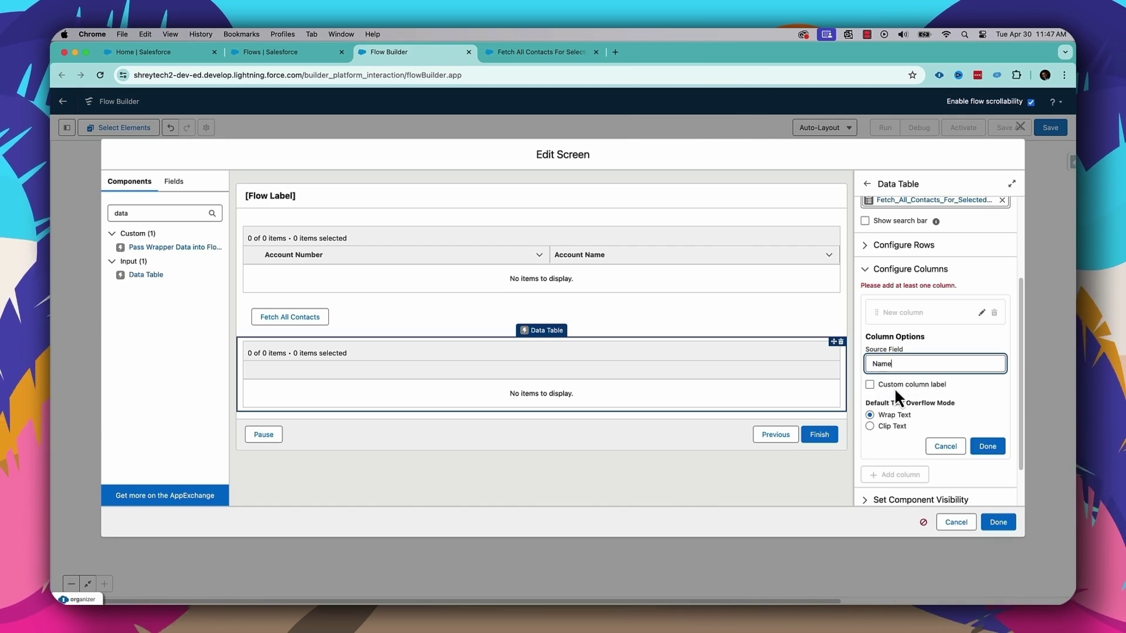
{"action": "left_click", "coordinate": [987, 447]}
Add a second column with the Email source field to the All Contacts table and finish editing the screen.
{"action": "left_click", "coordinate": [901, 421]}
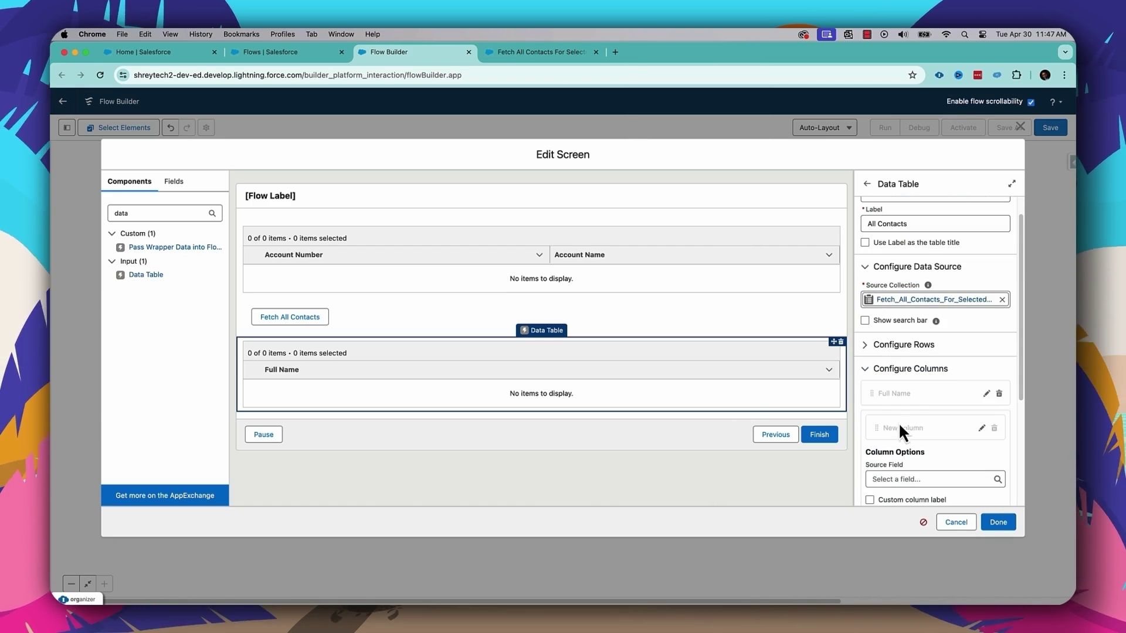
{"action": "left_click", "coordinate": [921, 478]}
{"action": "type", "text": "Email"}
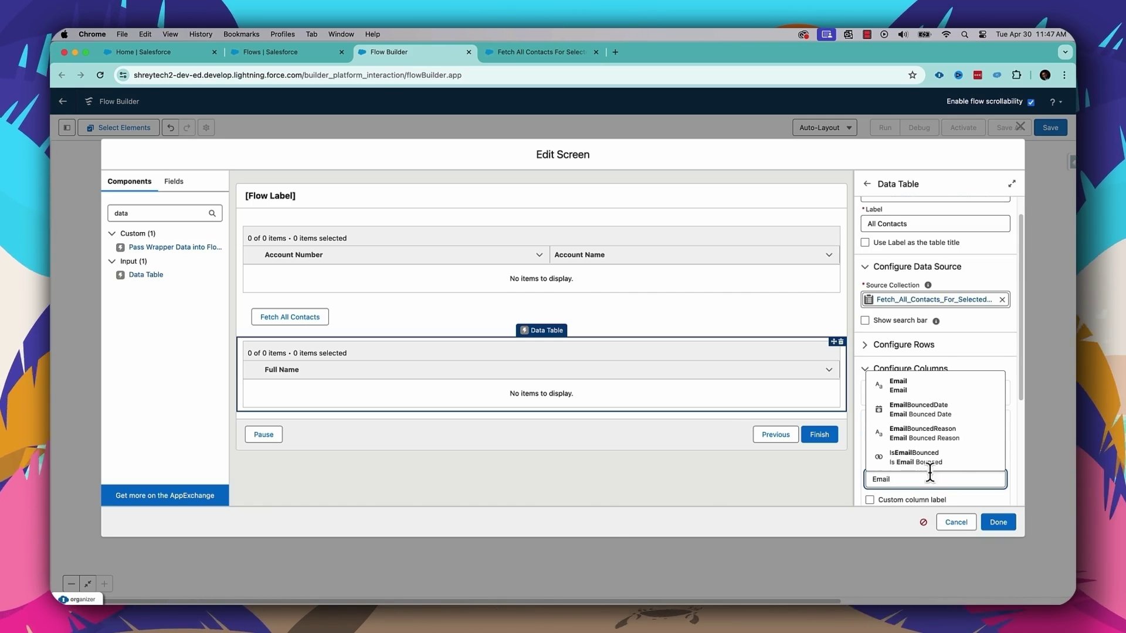
{"action": "left_click", "coordinate": [946, 393]}
{"action": "left_click", "coordinate": [998, 522]}
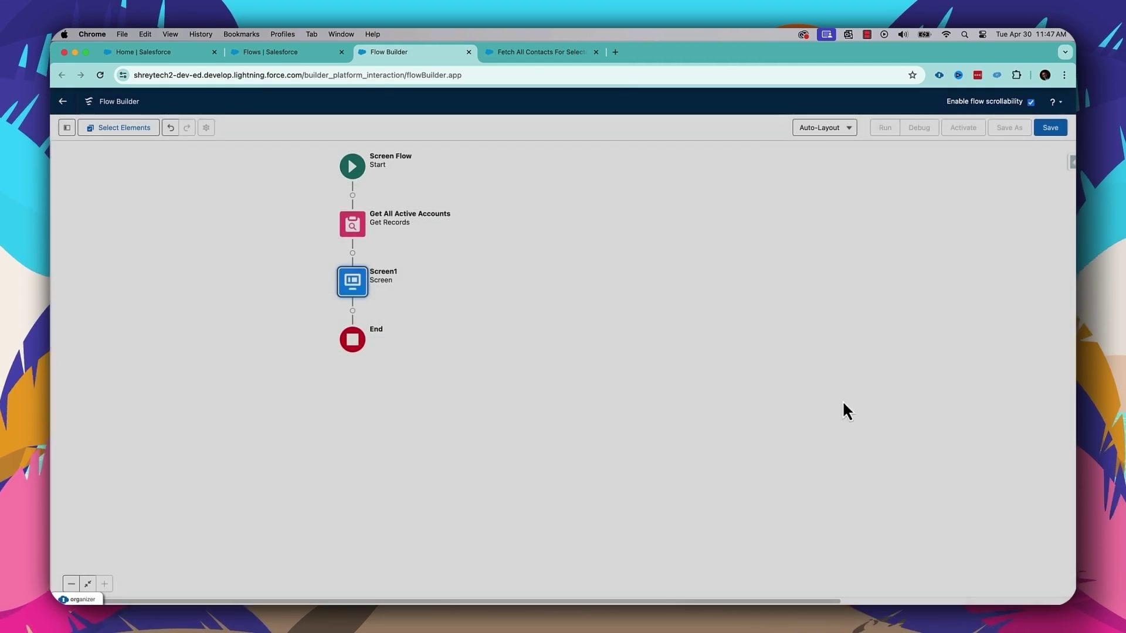
Check the contact fields stored by the Fetch All Contacts For Selected Account flow, and add the missing Email column to Screen1's All Contacts table.
{"action": "left_click", "coordinate": [530, 51]}
{"action": "scroll", "coordinate": [741, 376], "scroll_direction": "down", "scroll_amount": 5}
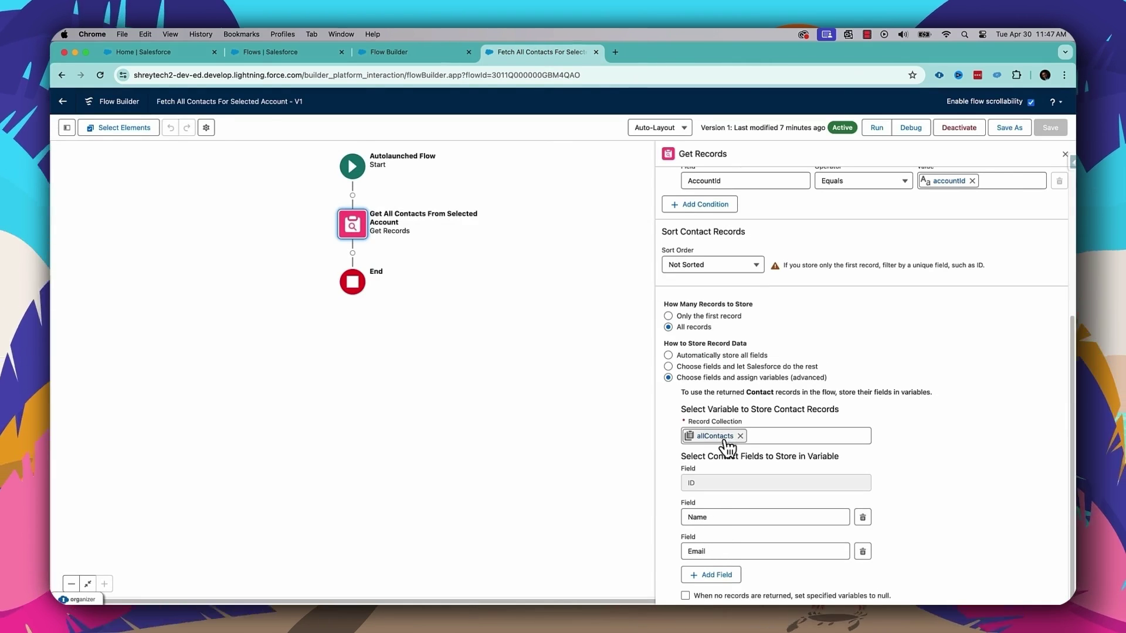
{"action": "left_click", "coordinate": [422, 54]}
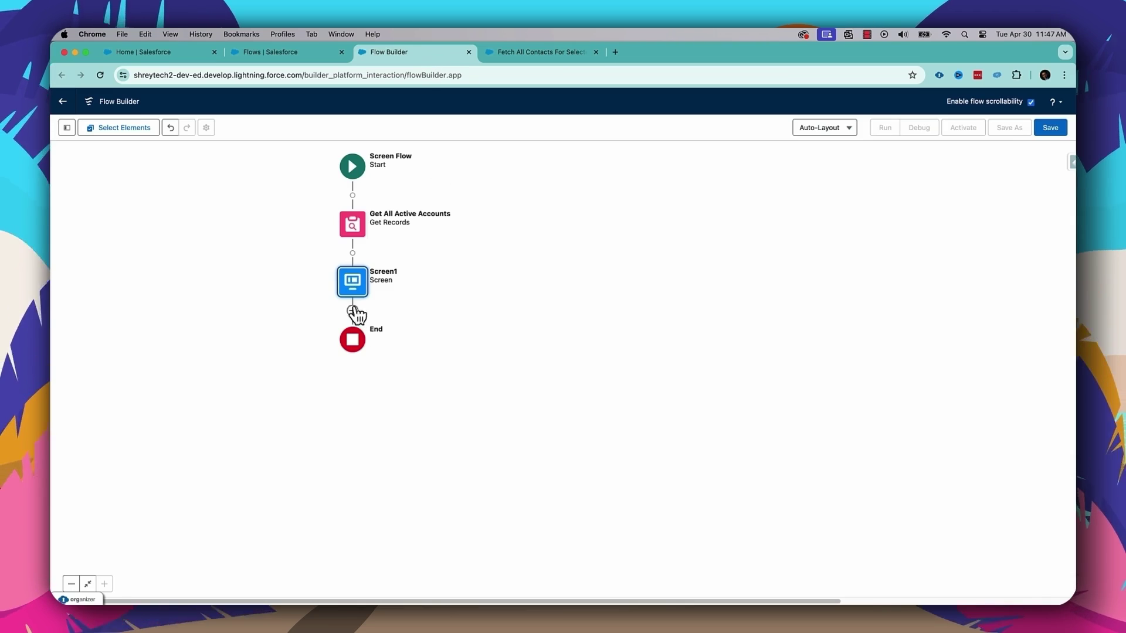
{"action": "left_click", "coordinate": [354, 287]}
{"action": "left_click", "coordinate": [349, 387]}
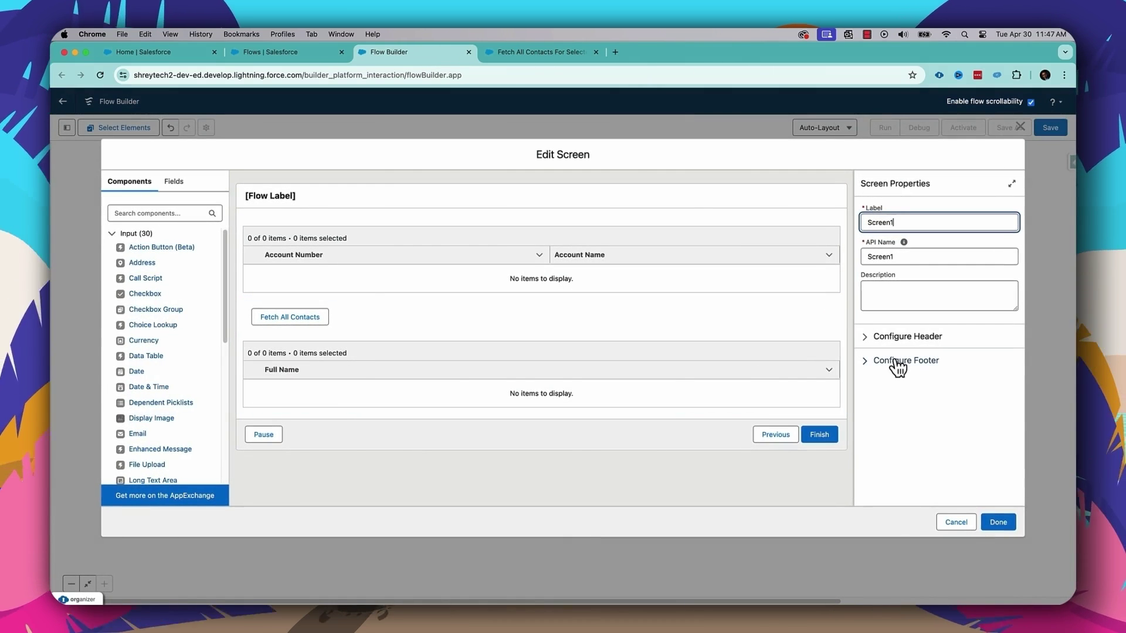
{"action": "left_click", "coordinate": [558, 387]}
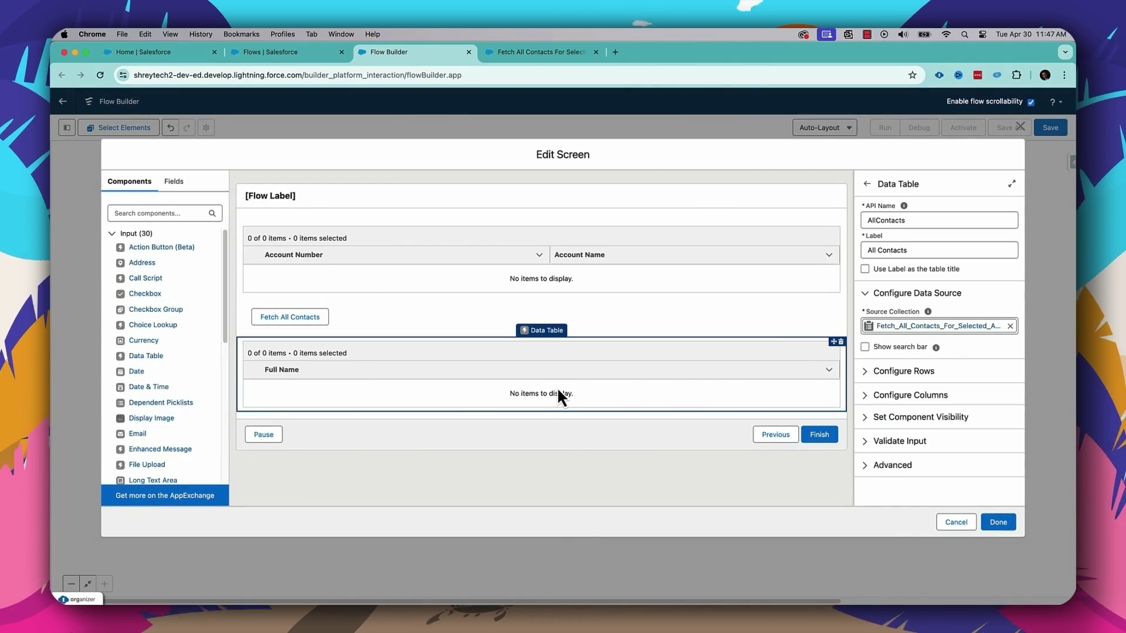
{"action": "left_click", "coordinate": [869, 402]}
{"action": "scroll", "coordinate": [955, 399], "scroll_direction": "down", "scroll_amount": 3}
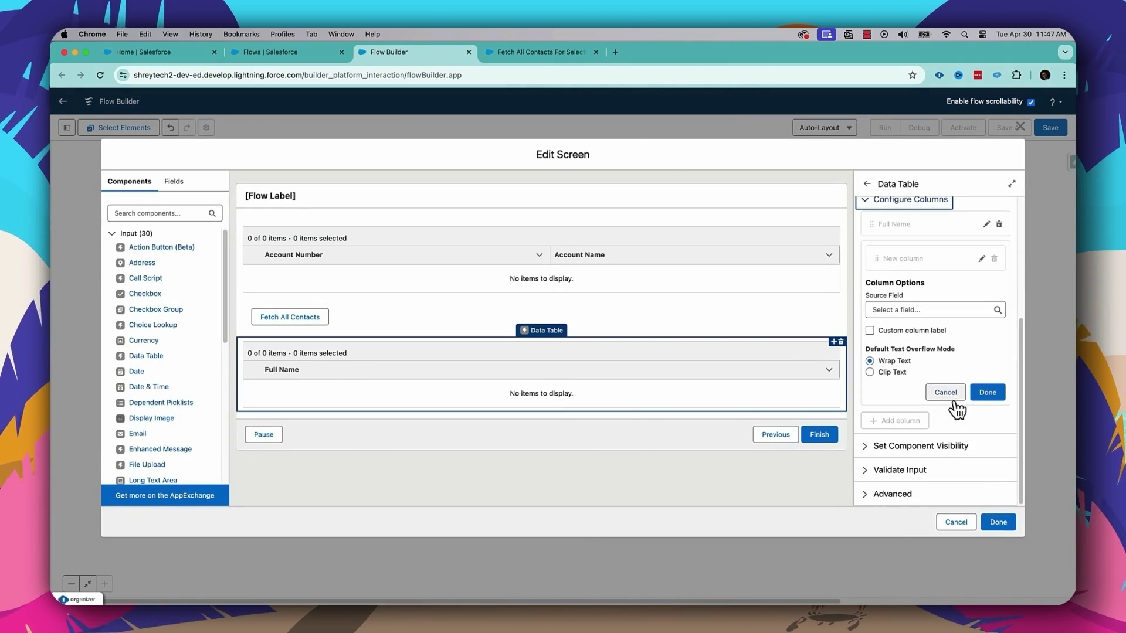
{"action": "left_click", "coordinate": [918, 311]}
{"action": "type", "text": "Email"}
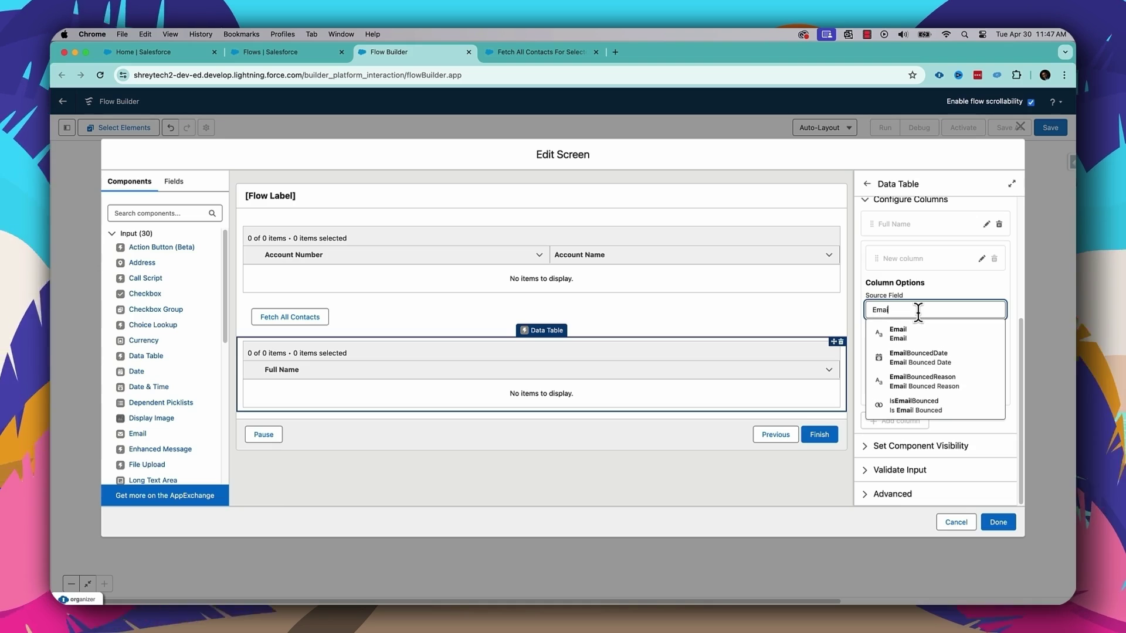
{"action": "left_click", "coordinate": [925, 335]}
{"action": "left_click", "coordinate": [990, 393]}
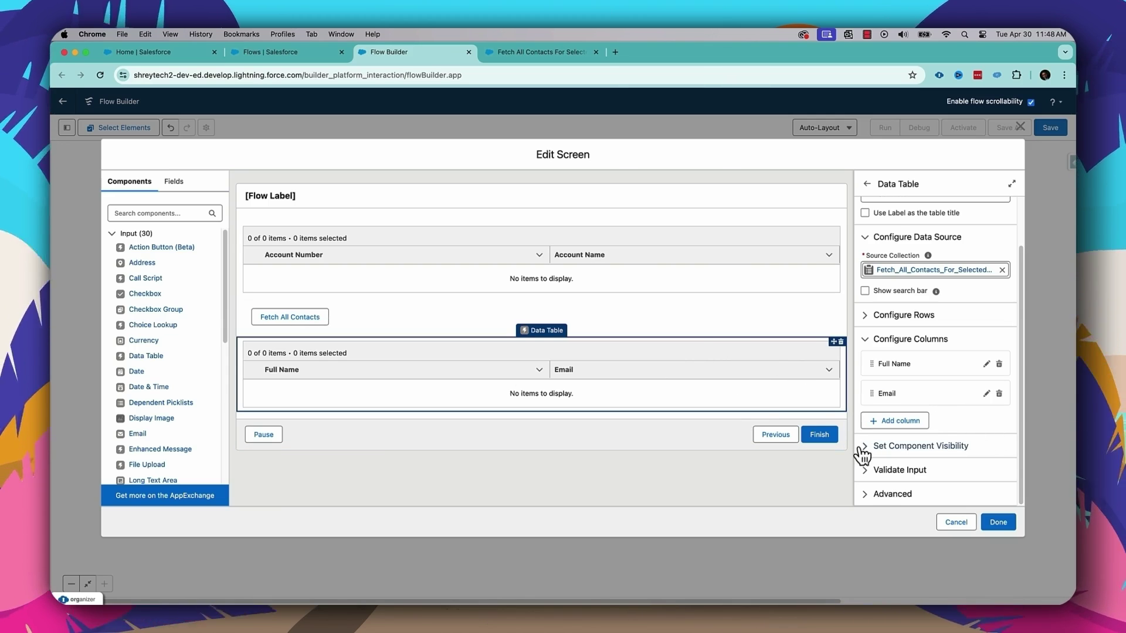
Display the All Contacts table only when all conditions are met, with Fetch_All_Contacts_For_Selected_Account.IsSuccess Equals $GlobalConstant.True, and finish editing the screen.
{"action": "left_click", "coordinate": [866, 340]}
{"action": "left_click", "coordinate": [869, 419]}
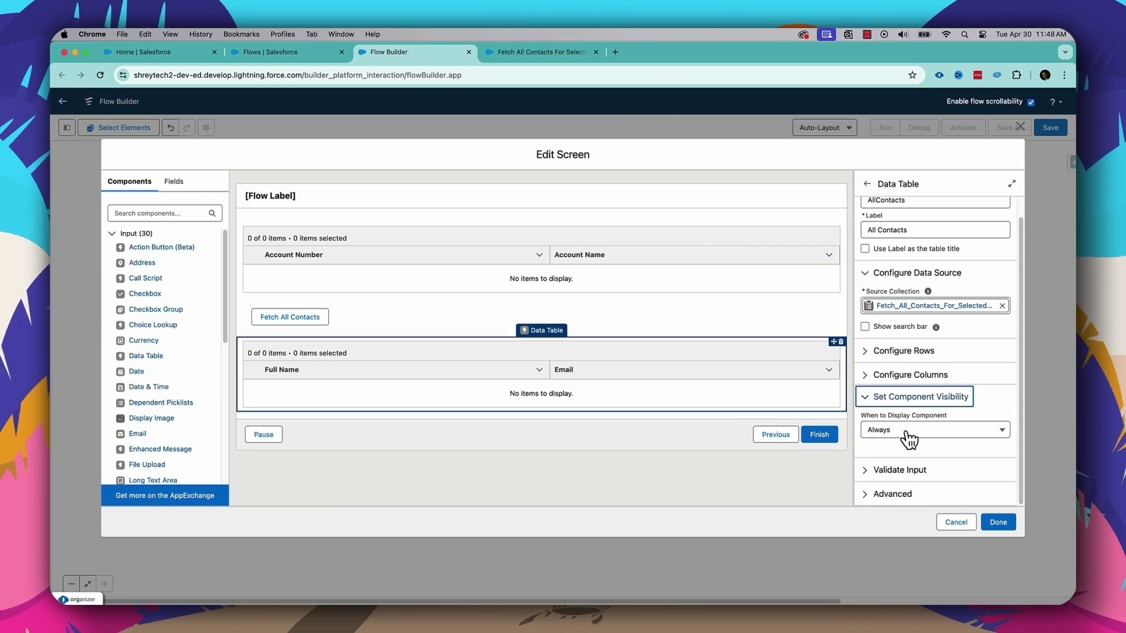
{"action": "left_click", "coordinate": [906, 431]}
{"action": "left_click", "coordinate": [909, 470]}
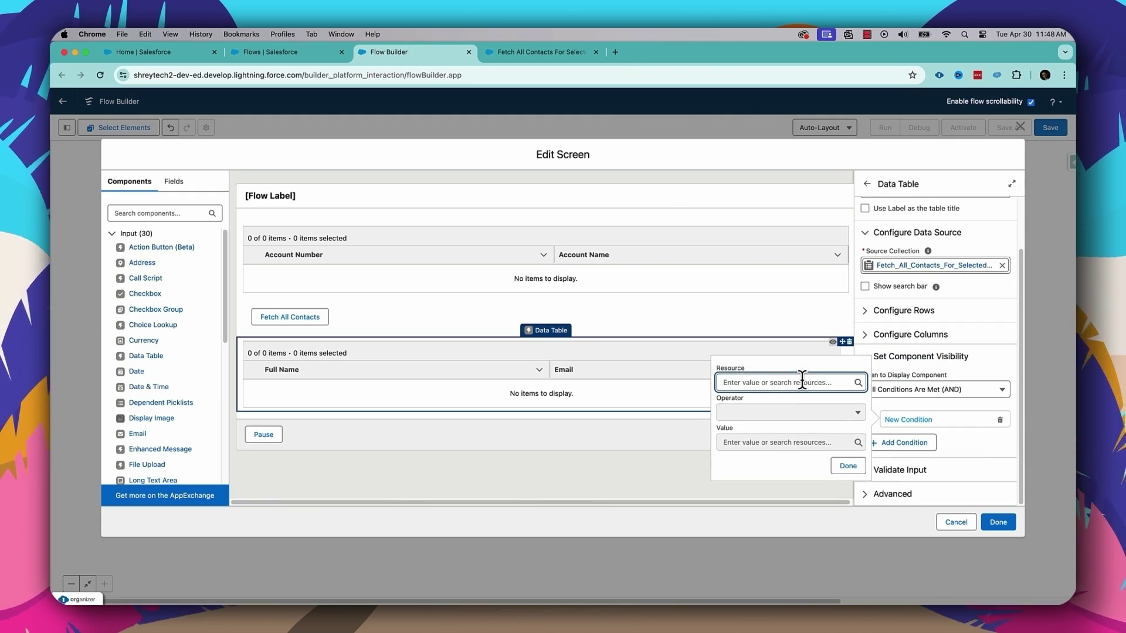
{"action": "left_click", "coordinate": [800, 381]}
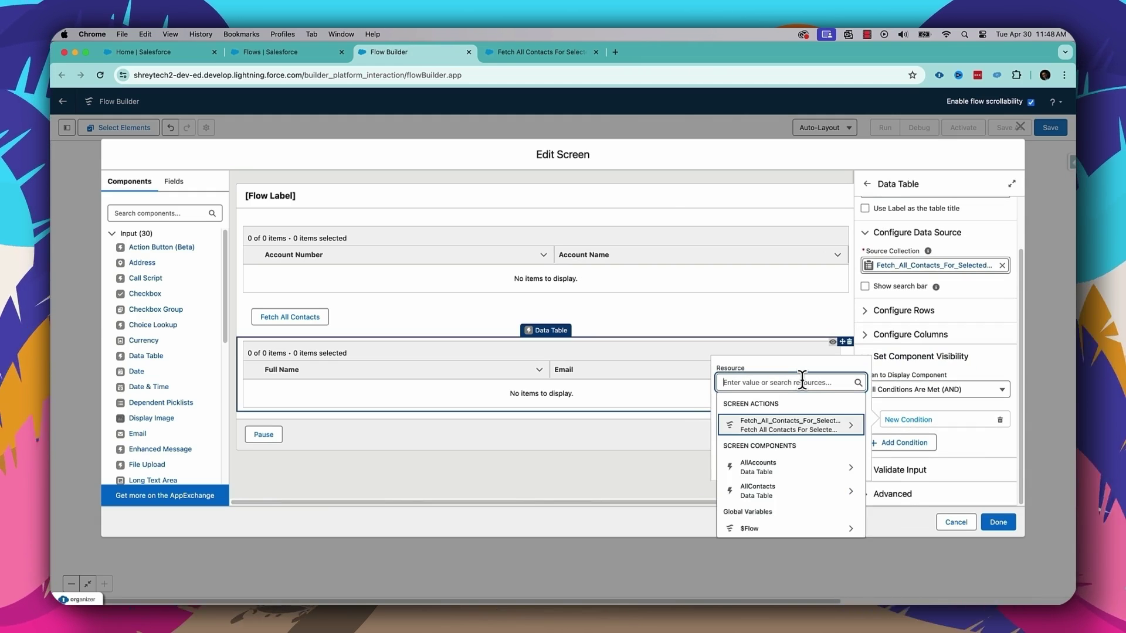
{"action": "left_click", "coordinate": [803, 434]}
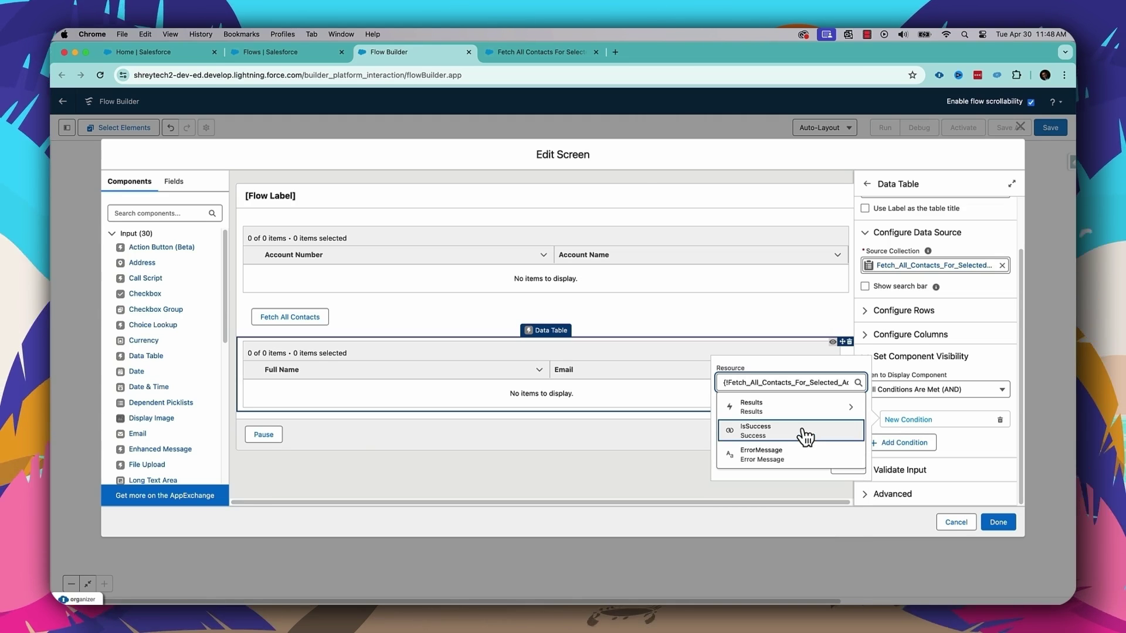
{"action": "left_click", "coordinate": [805, 434]}
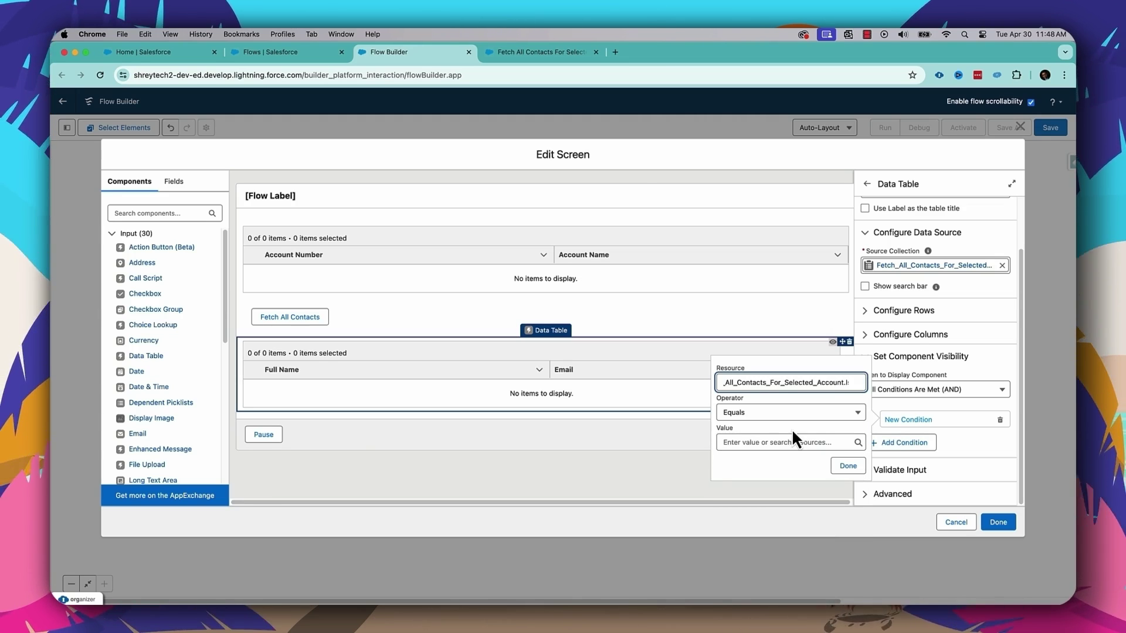
{"action": "left_click", "coordinate": [791, 442]}
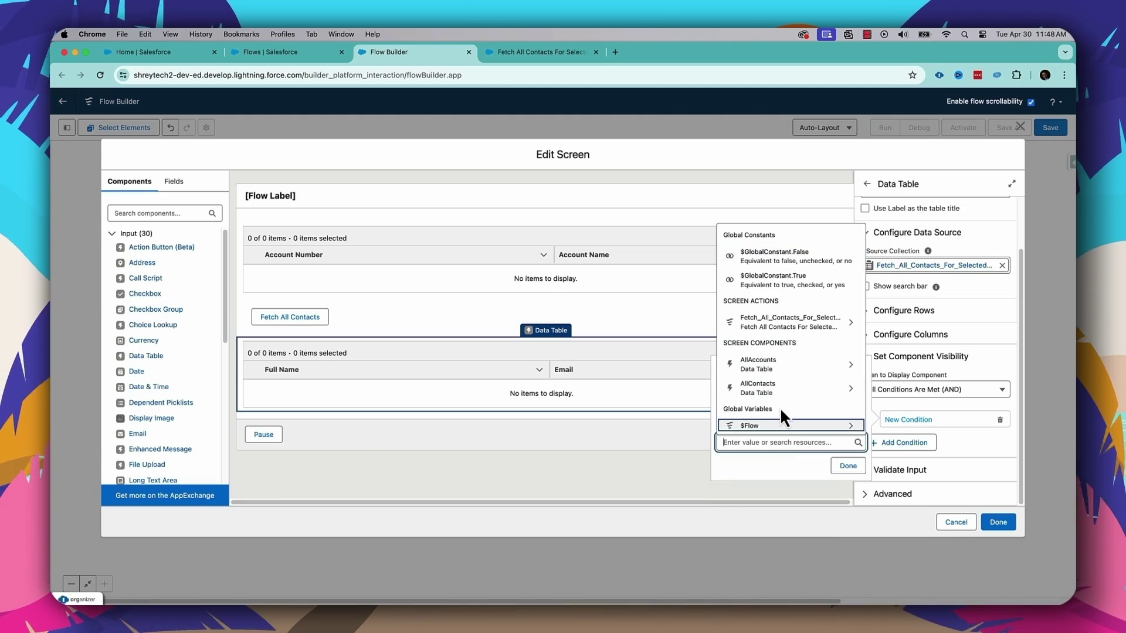
{"action": "scroll", "coordinate": [780, 407], "scroll_direction": "up", "scroll_amount": 2}
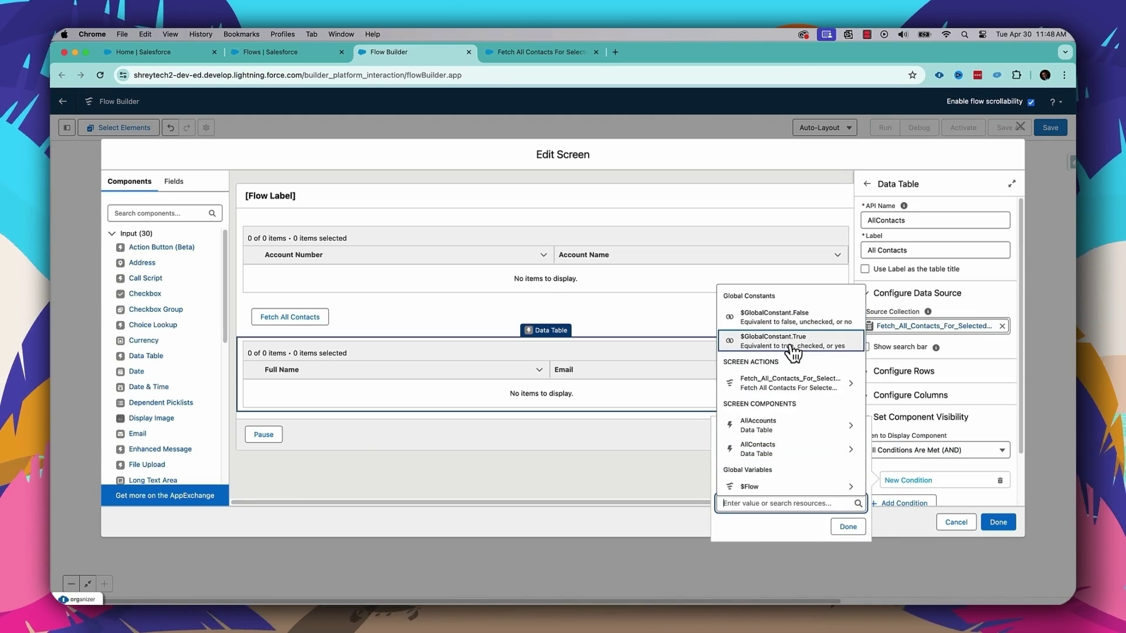
{"action": "left_click", "coordinate": [790, 346]}
{"action": "left_click", "coordinate": [849, 526]}
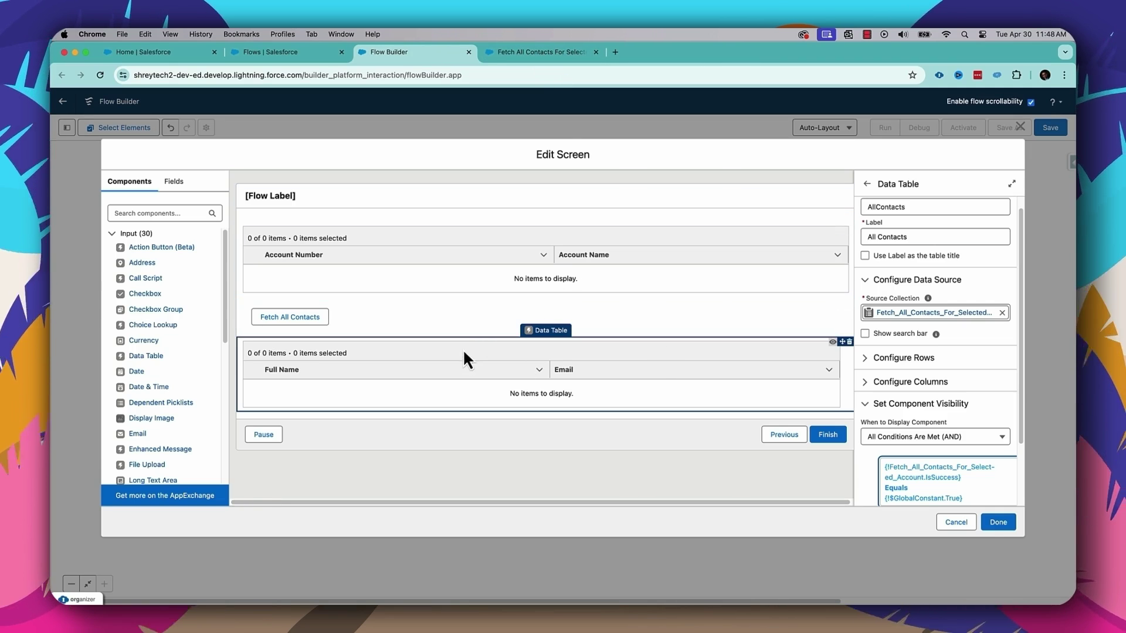
{"action": "left_click", "coordinate": [999, 522]}
Save the flow with the label "Fetch Contacts With Action Button" and activate it.
{"action": "left_click", "coordinate": [1050, 128]}
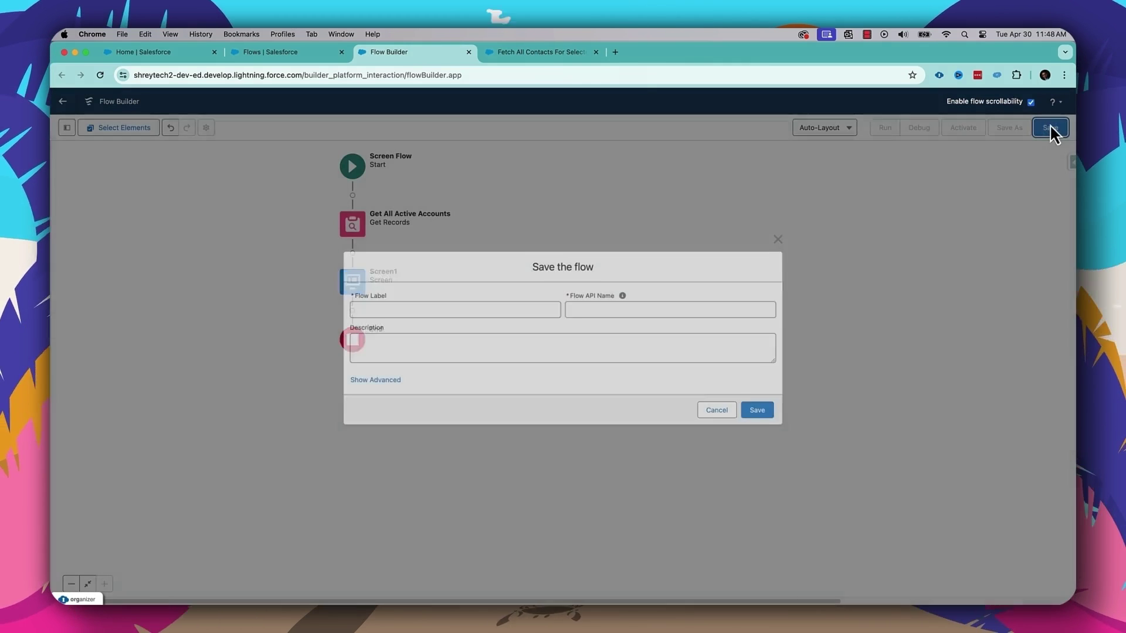
{"action": "left_click", "coordinate": [477, 305]}
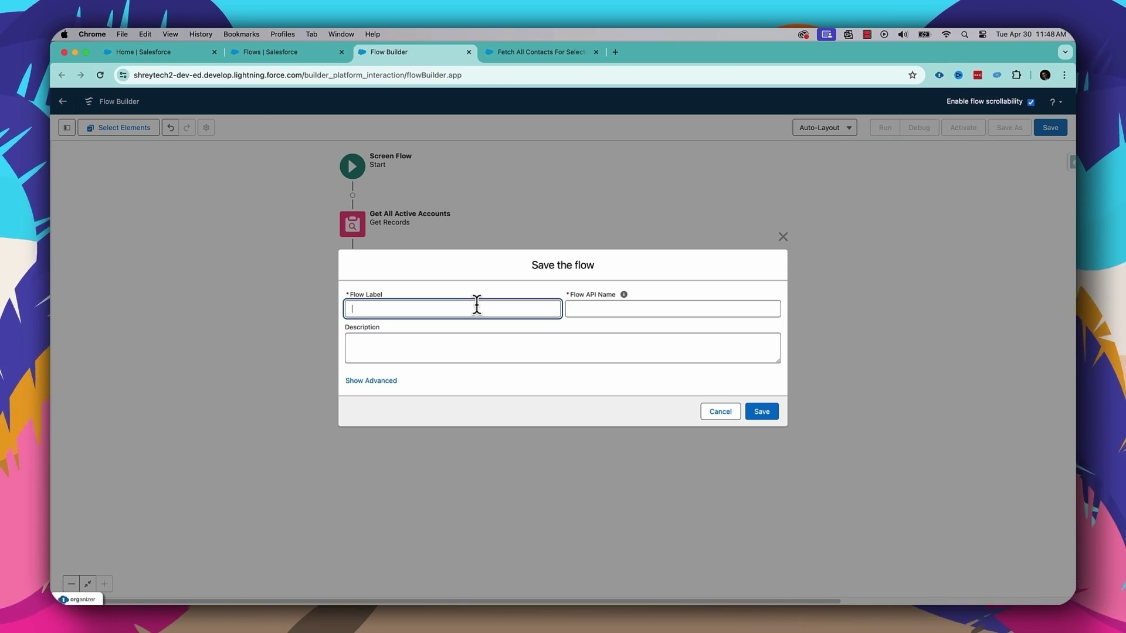
{"action": "type", "text": "Fetch Co"}
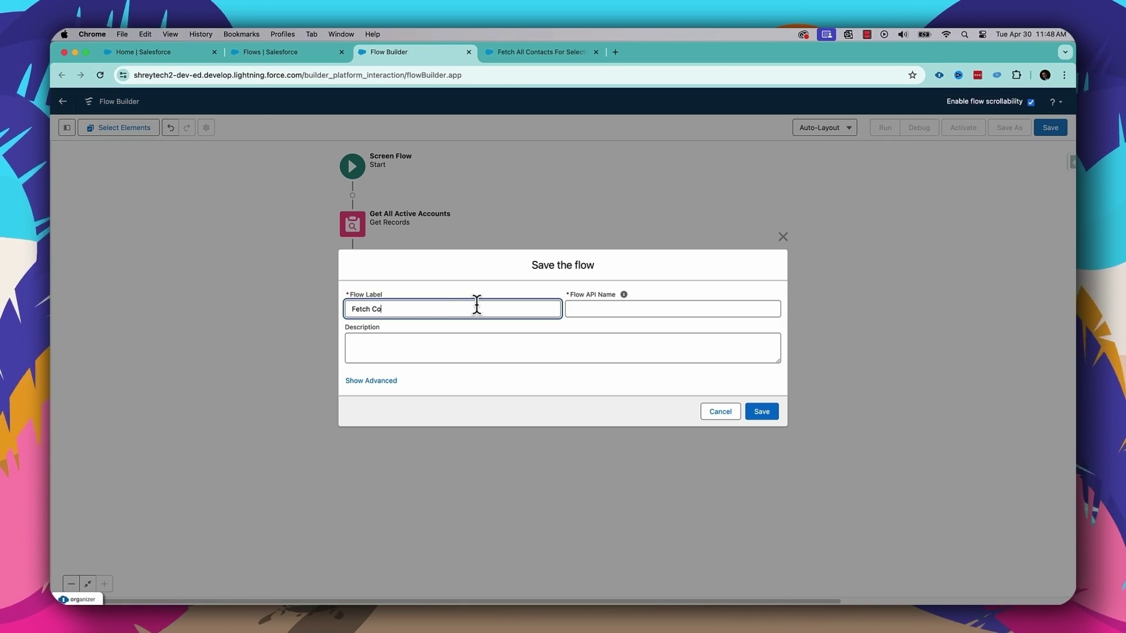
{"action": "type", "text": "ntacts Wit"}
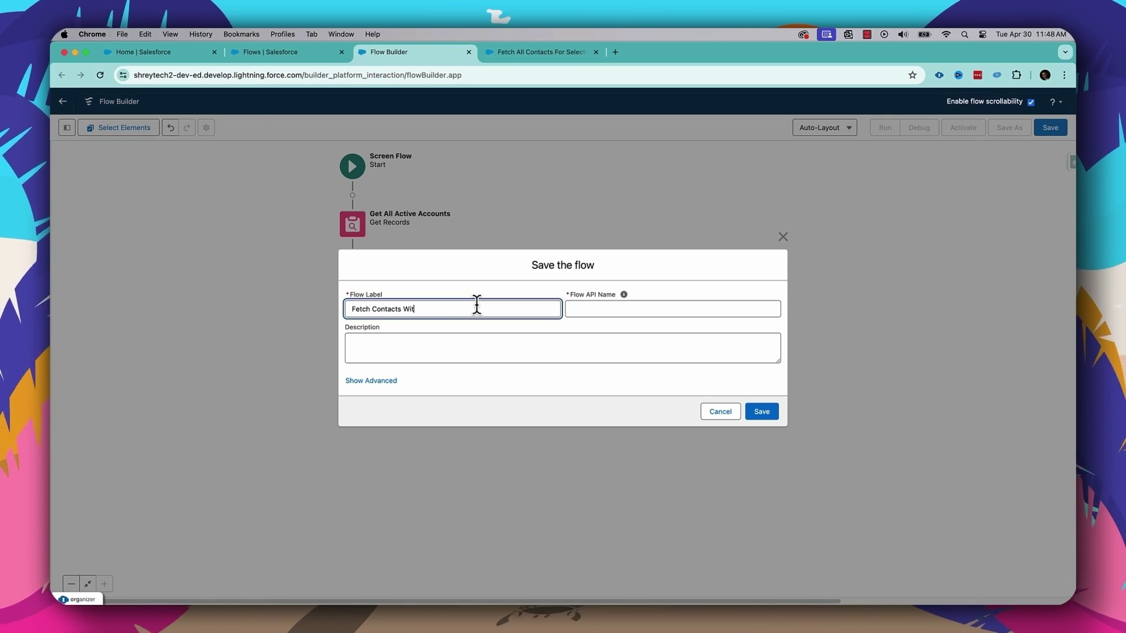
{"action": "type", "text": "h Action"}
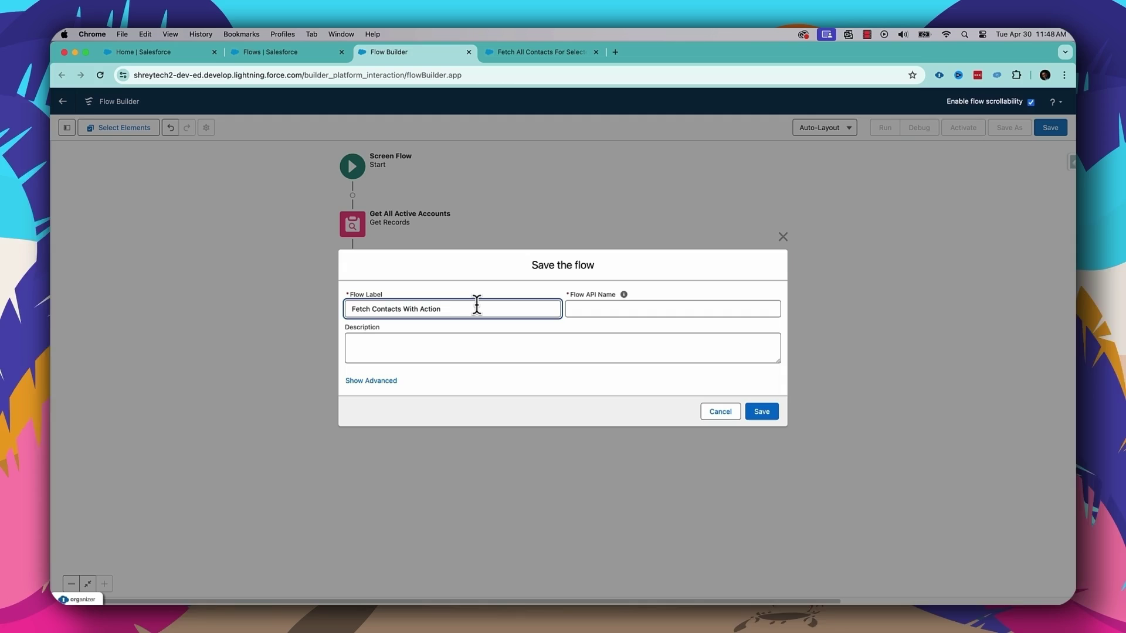
{"action": "type", "text": " Button"}
{"action": "key", "text": "Tab"}
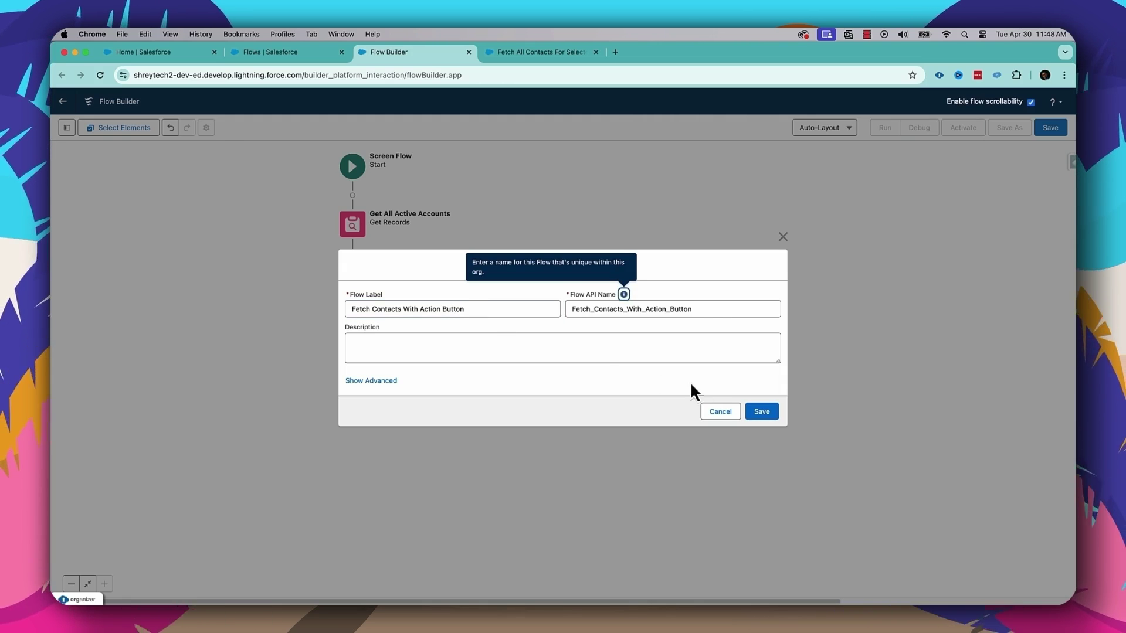
{"action": "left_click", "coordinate": [766, 412]}
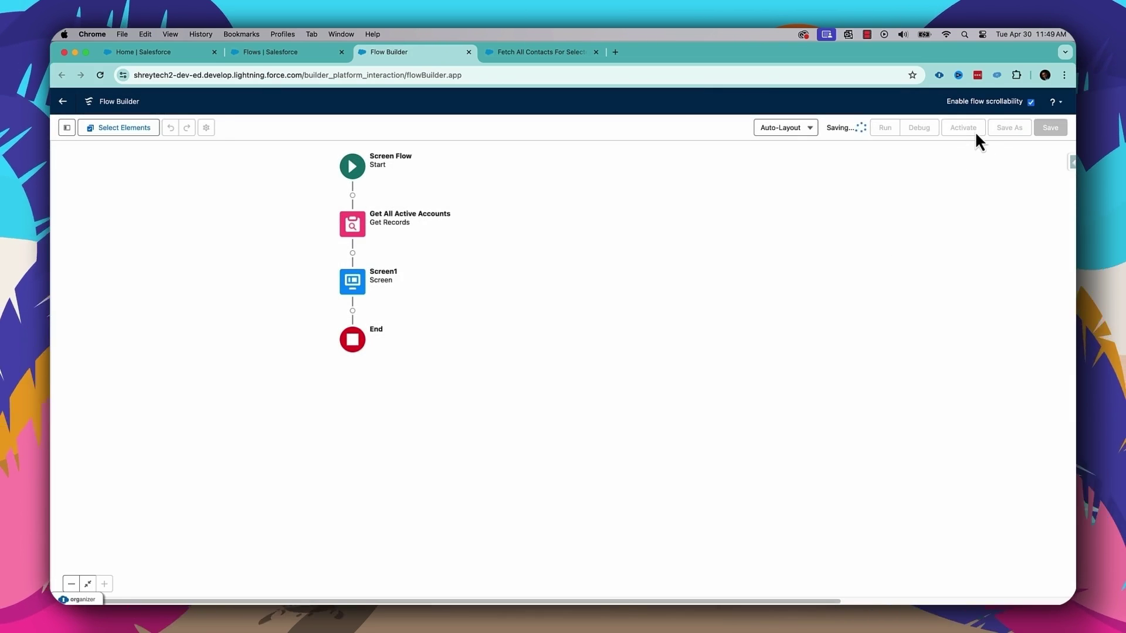
{"action": "left_click", "coordinate": [964, 128]}
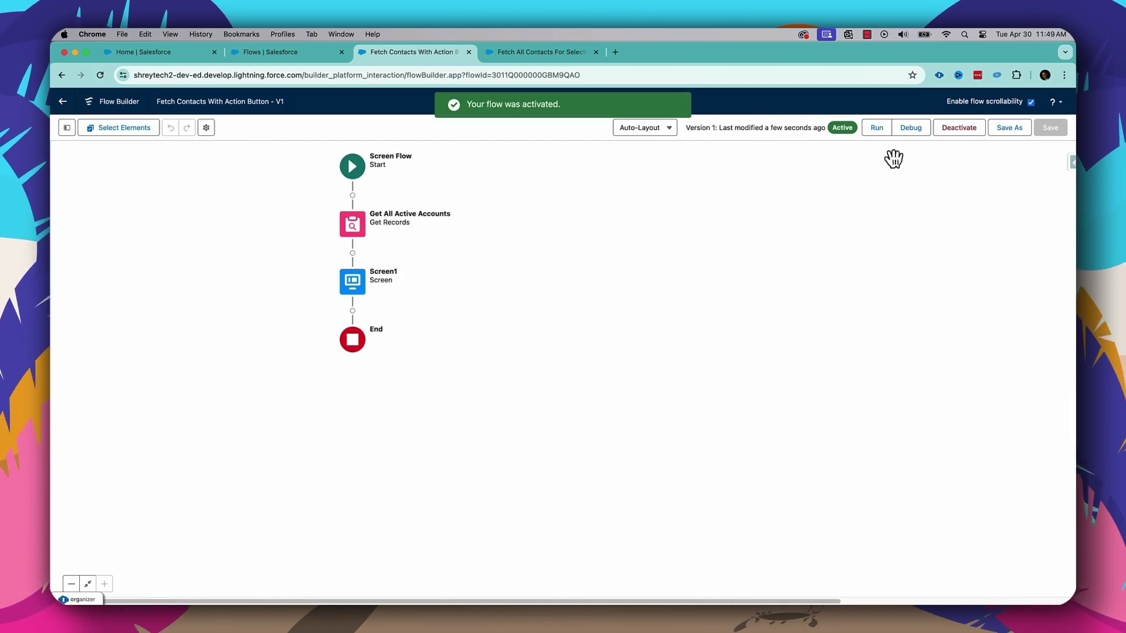
Run the flow and test fetching all contacts for the GenePoint account and for Express Logistics and Transport.
{"action": "left_click", "coordinate": [878, 128]}
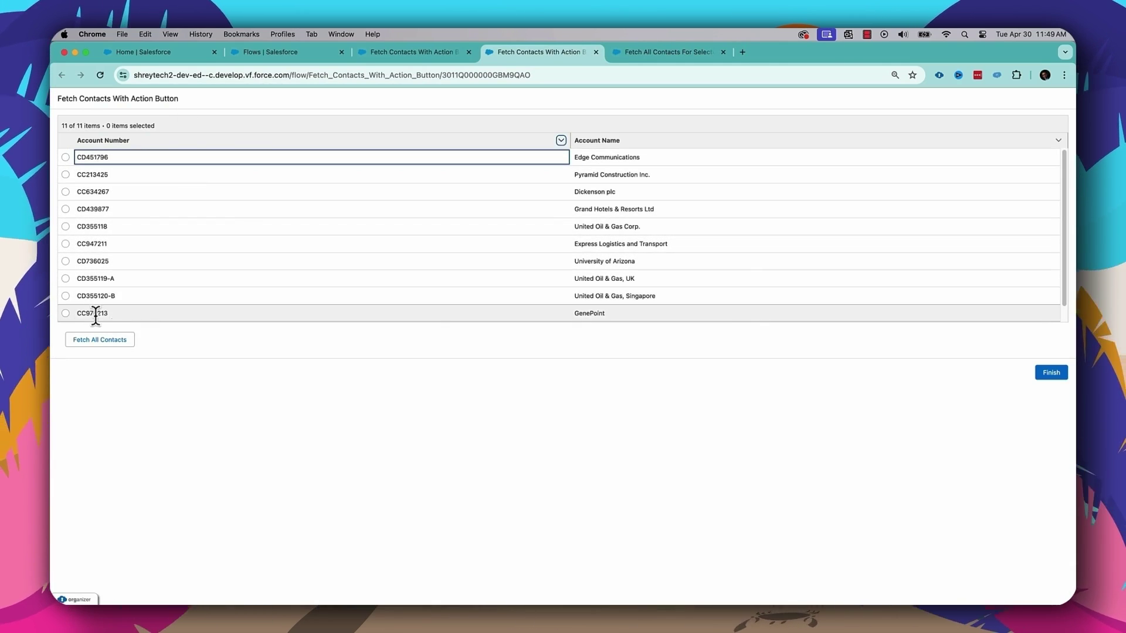
{"action": "left_click", "coordinate": [65, 313]}
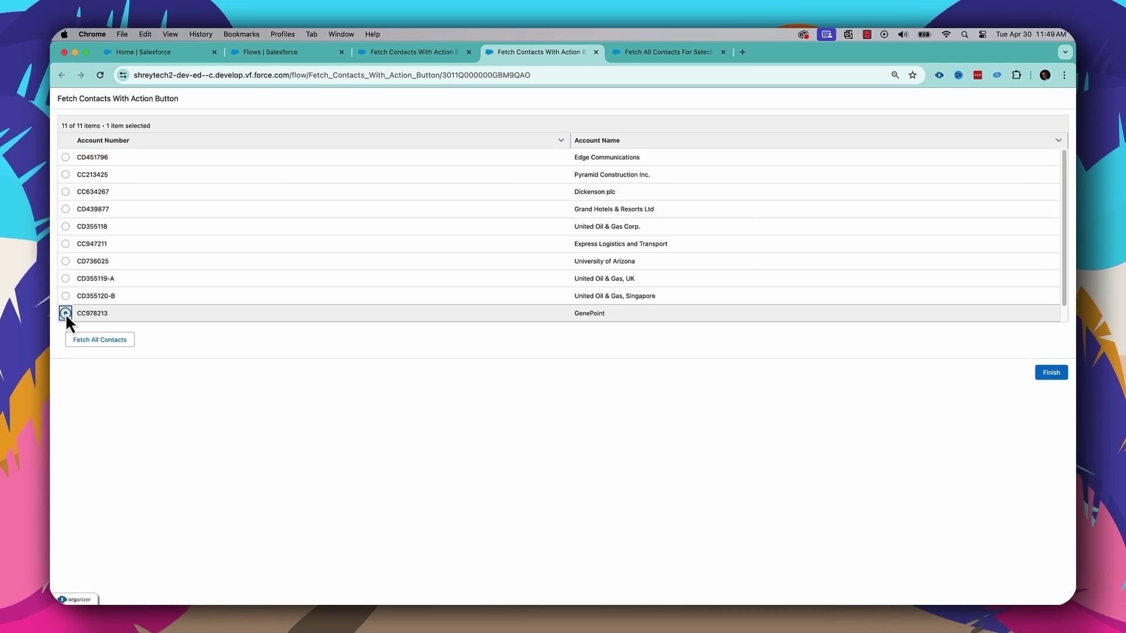
{"action": "left_click", "coordinate": [97, 344]}
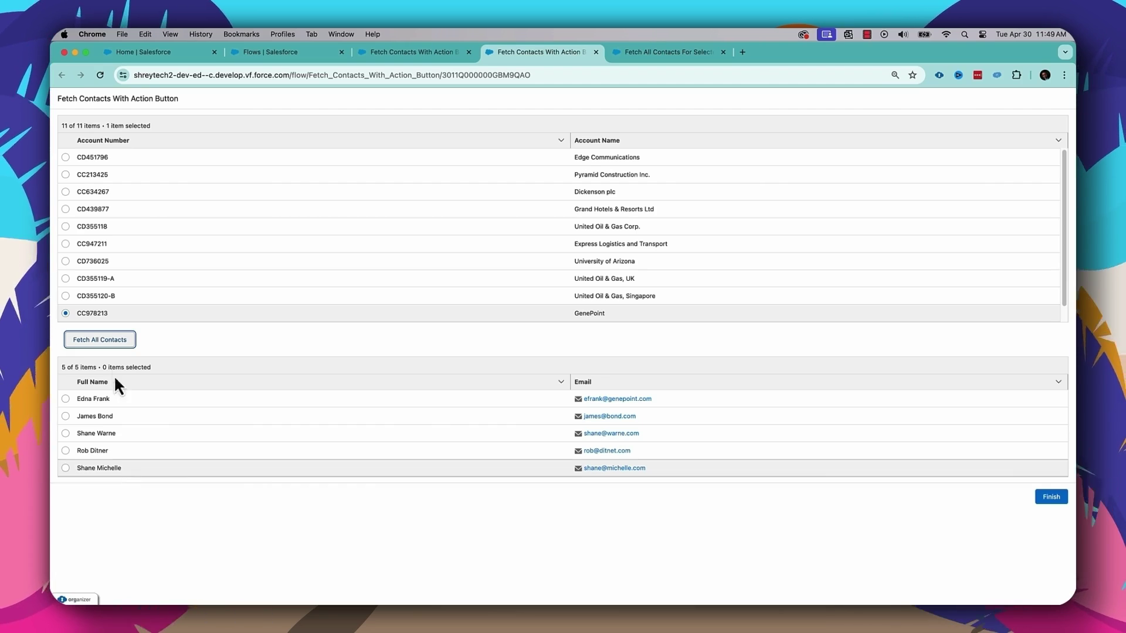
{"action": "left_click", "coordinate": [66, 244]}
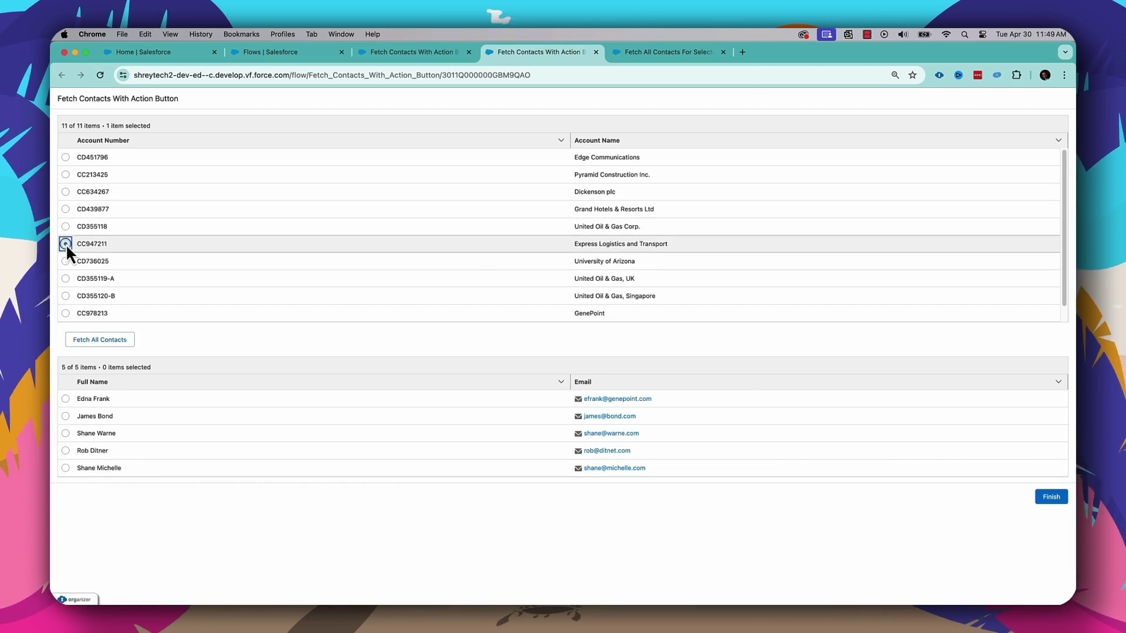
{"action": "left_click", "coordinate": [127, 346]}
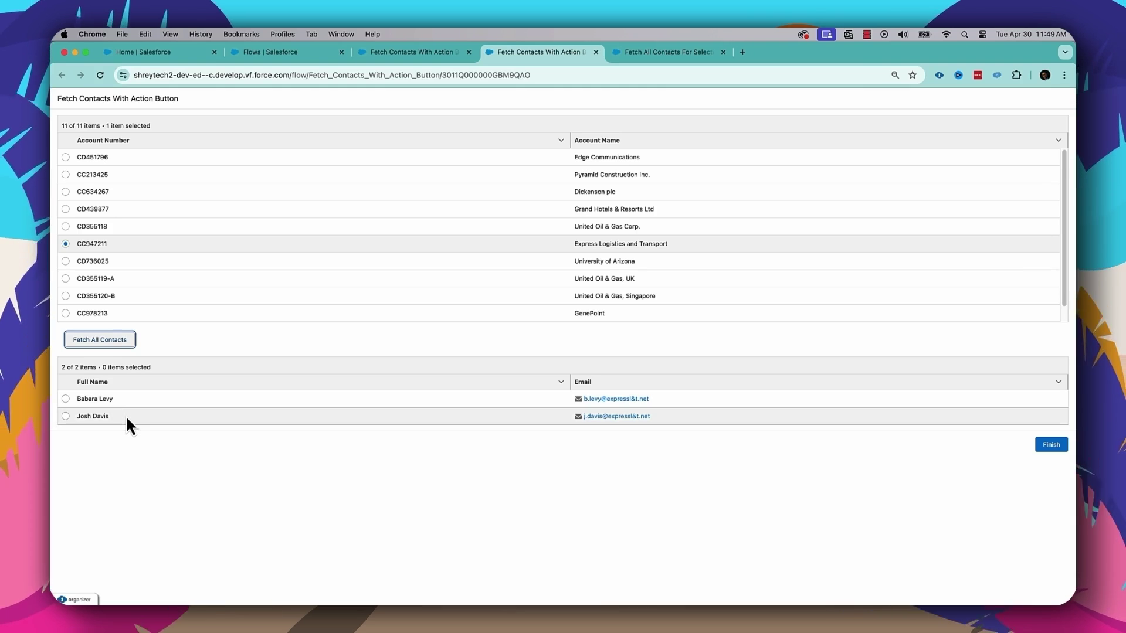